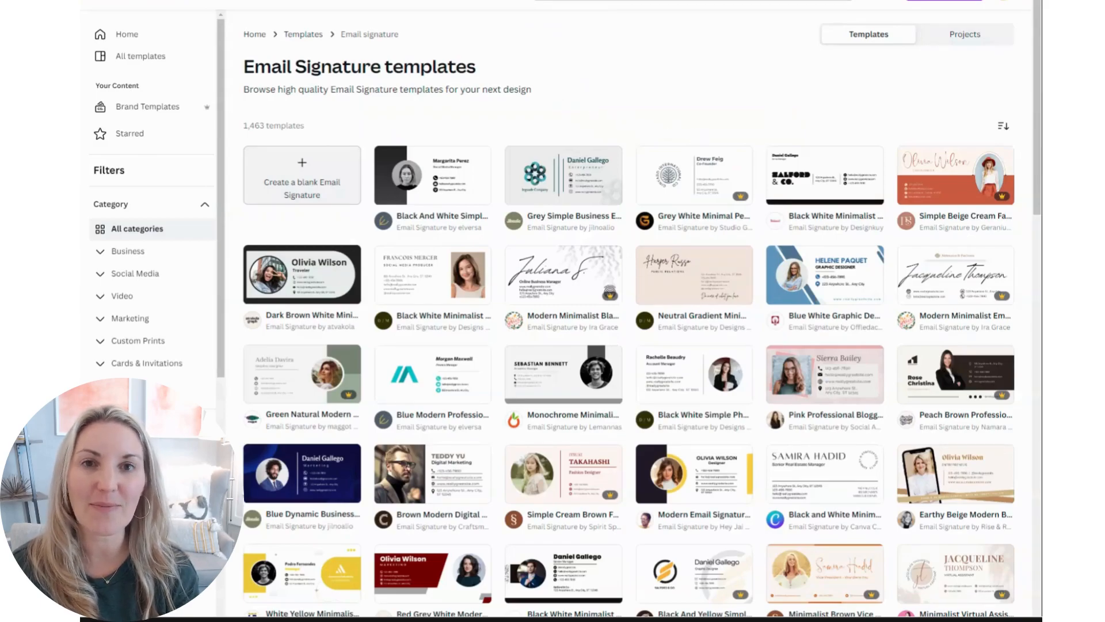
Browse the email signature templates to see the available designs
scroll(789, 328, "down", 5)
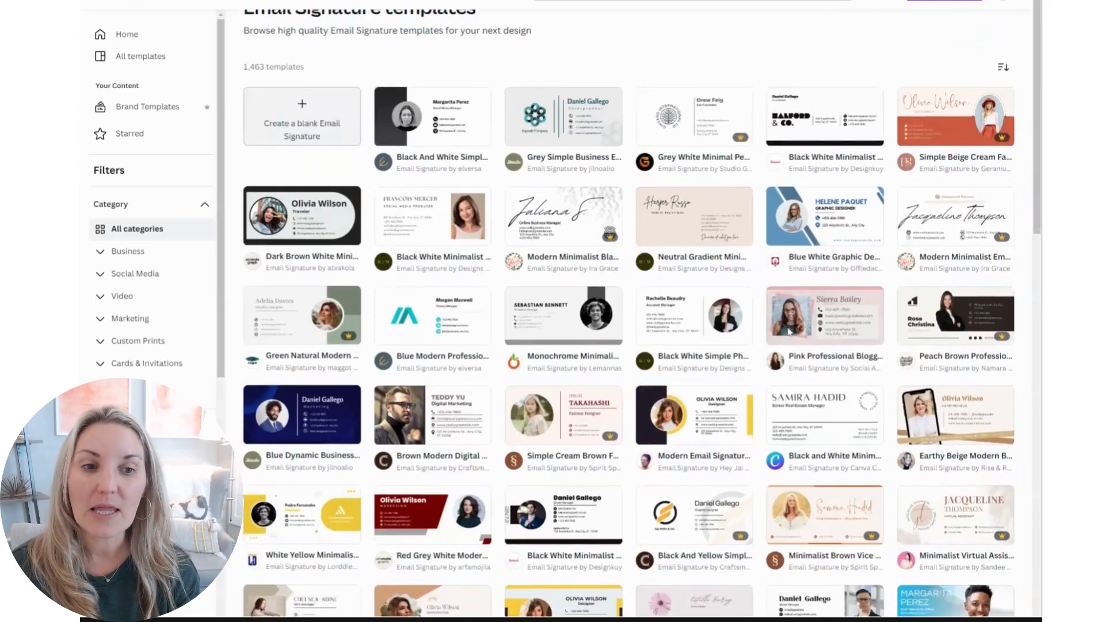
scroll(789, 333, "down", 5)
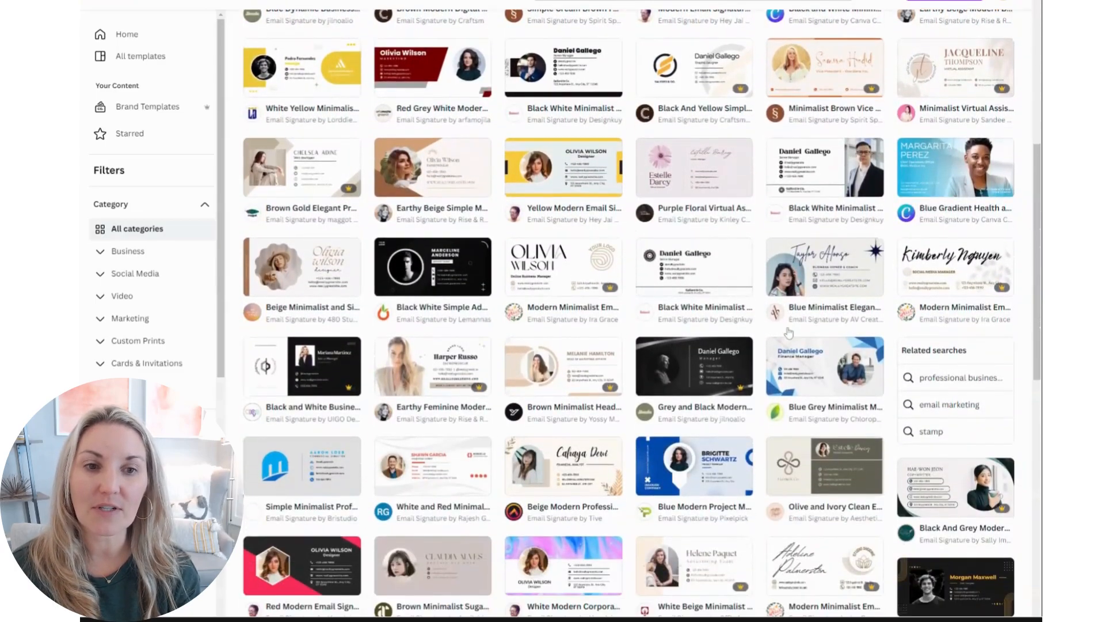
scroll(789, 332, "down", 3)
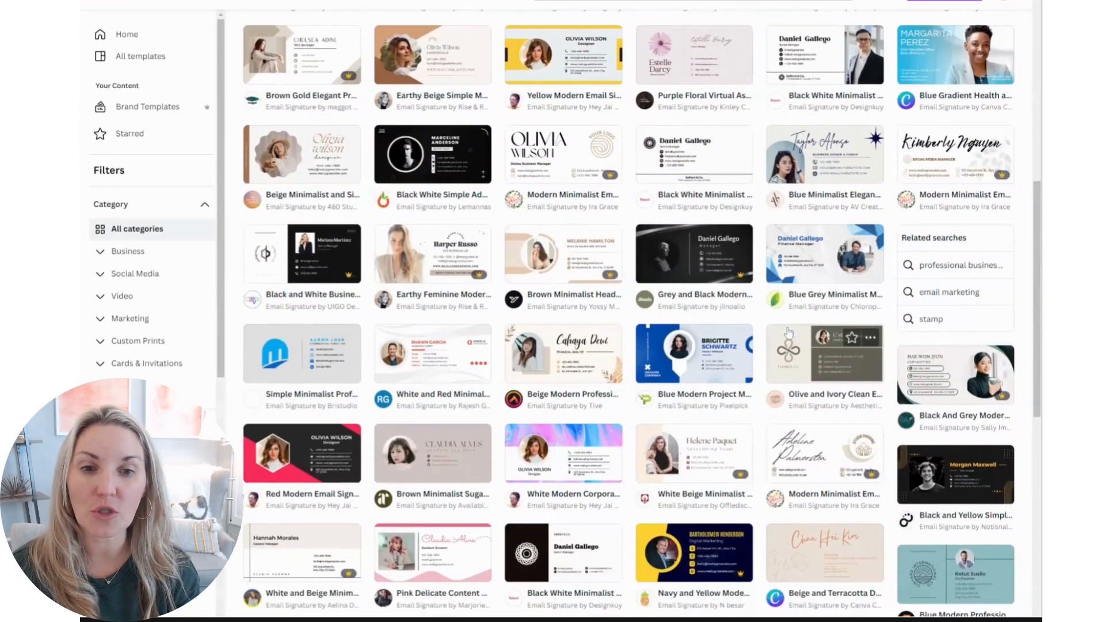
scroll(788, 332, "down", 2)
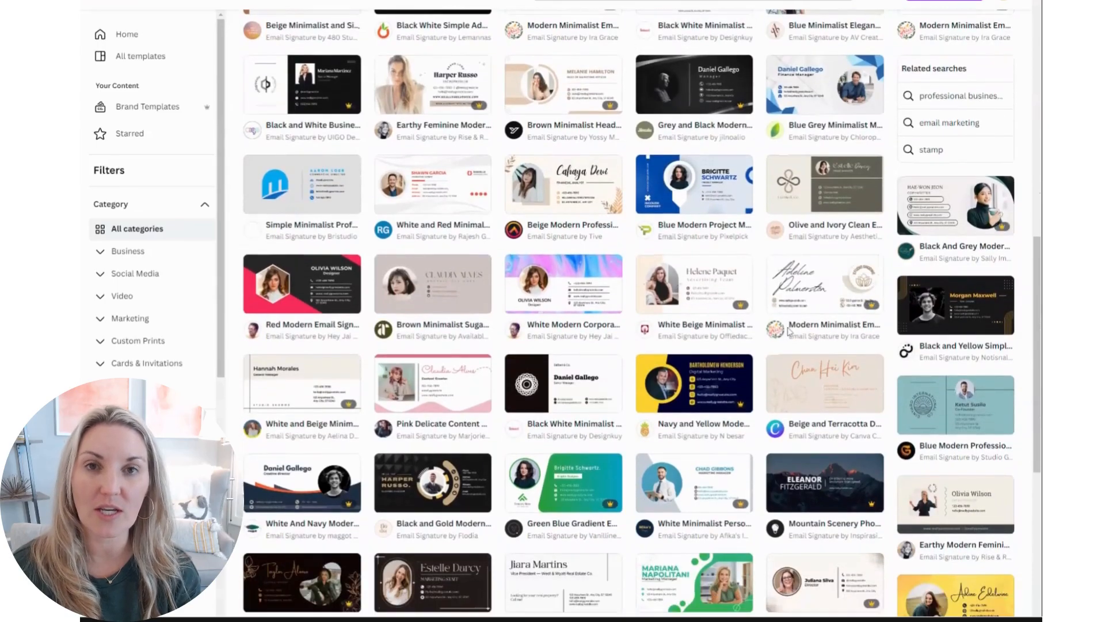
scroll(789, 332, "up", 10)
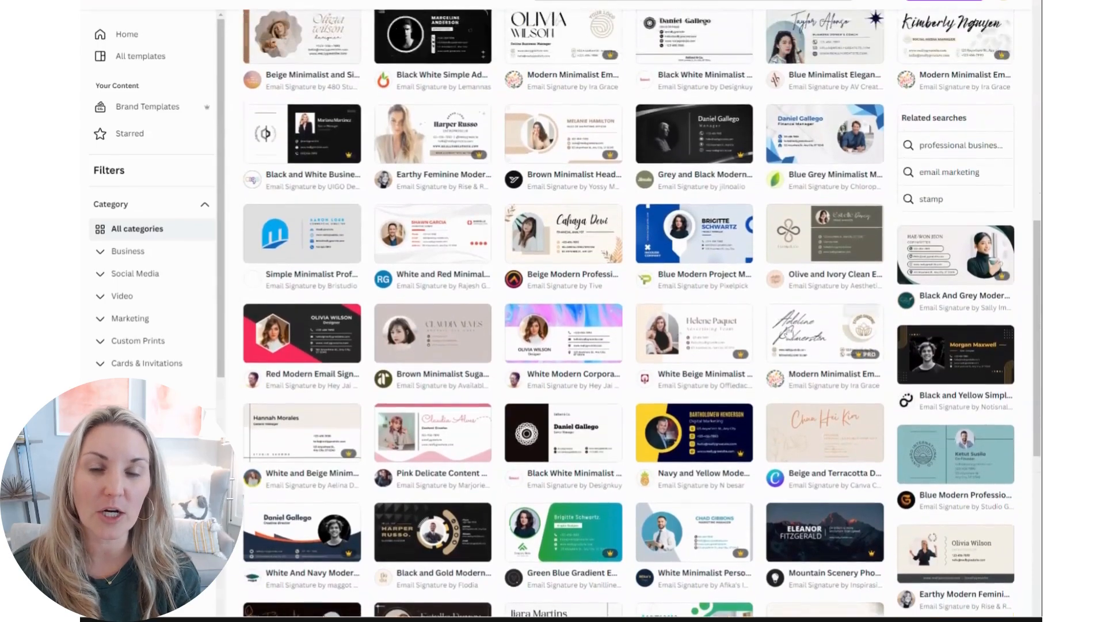
scroll(789, 332, "up", 1)
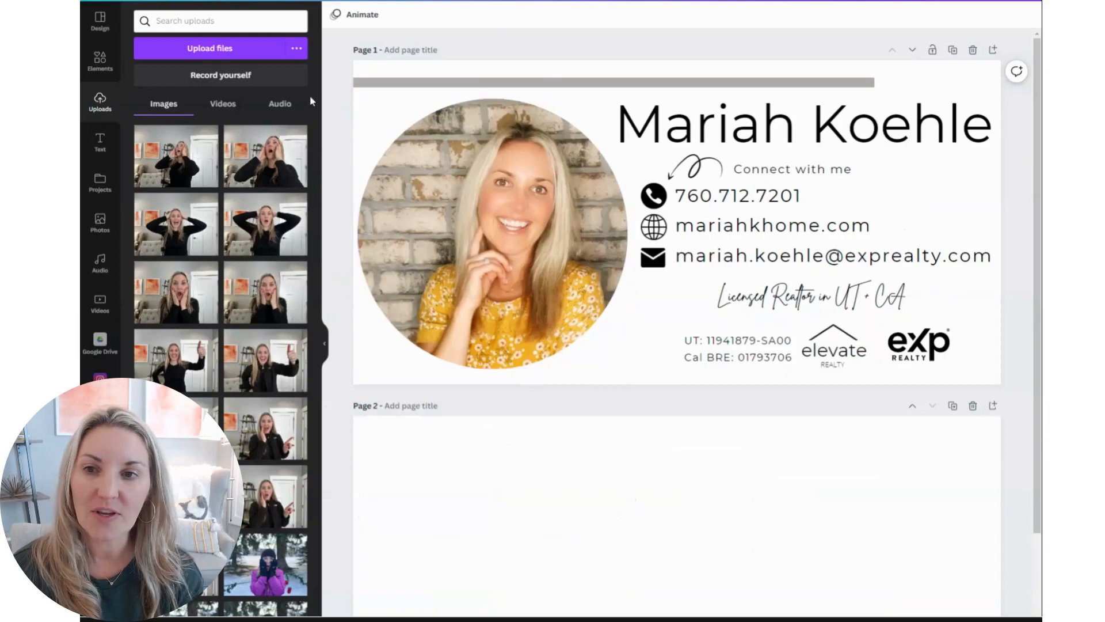
Find the portrait photo in the yellow top among the uploads and place it on page 2
scroll(259, 194, "down", 10)
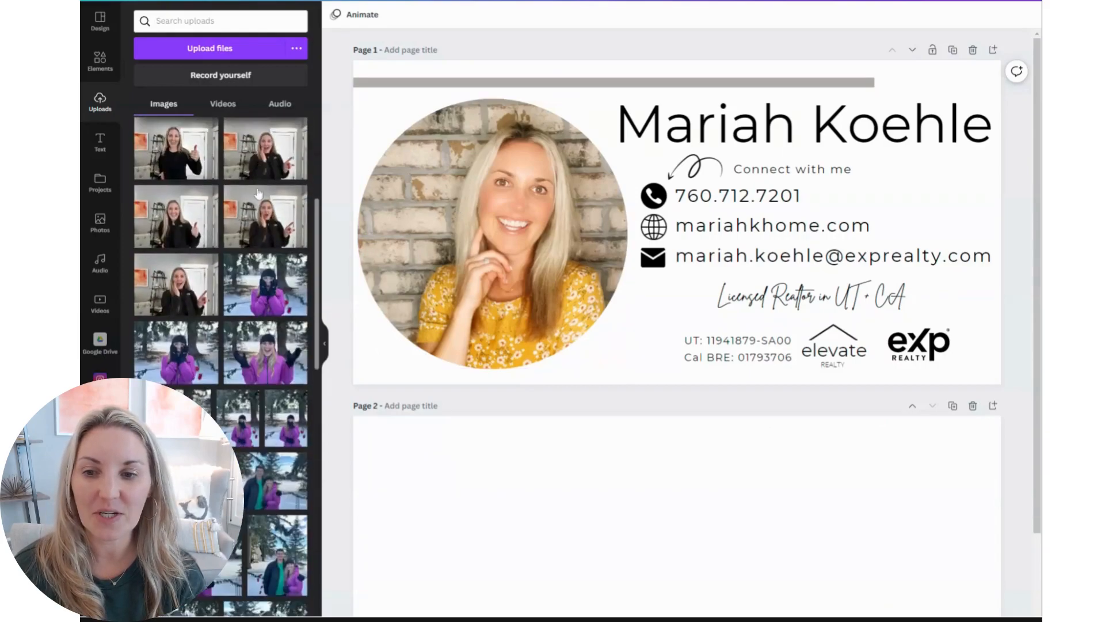
scroll(259, 194, "down", 10)
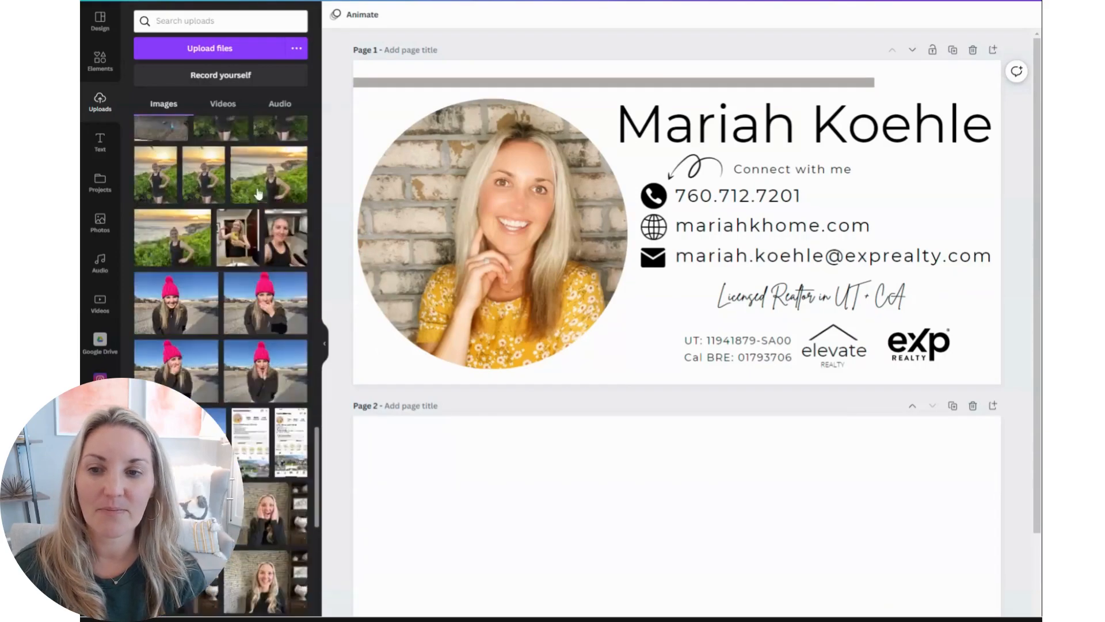
scroll(259, 194, "down", 10)
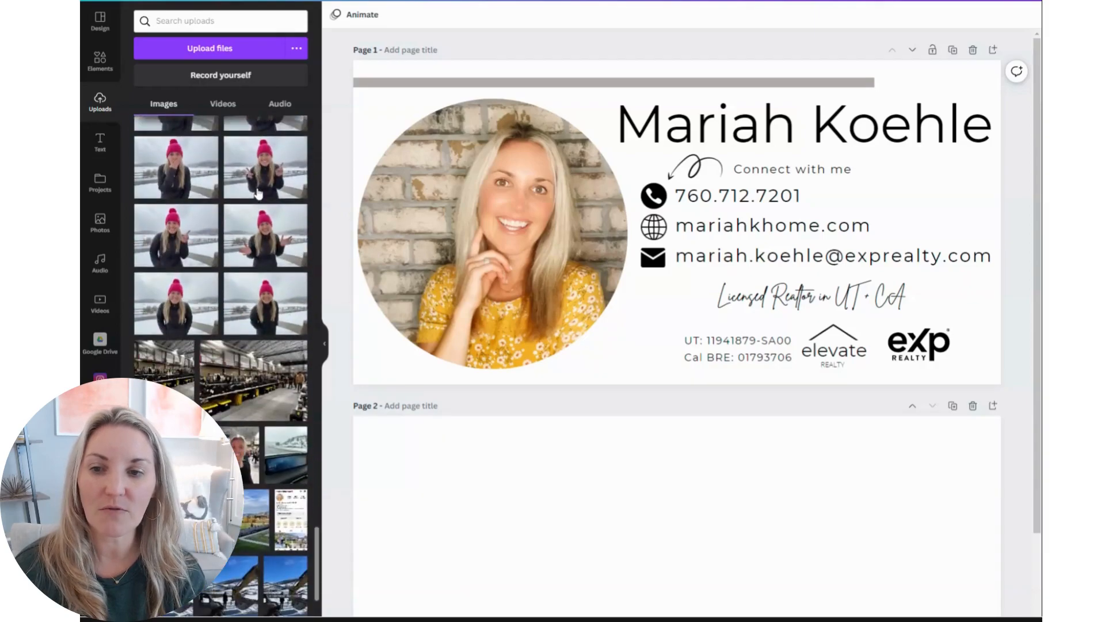
scroll(258, 194, "down", 10)
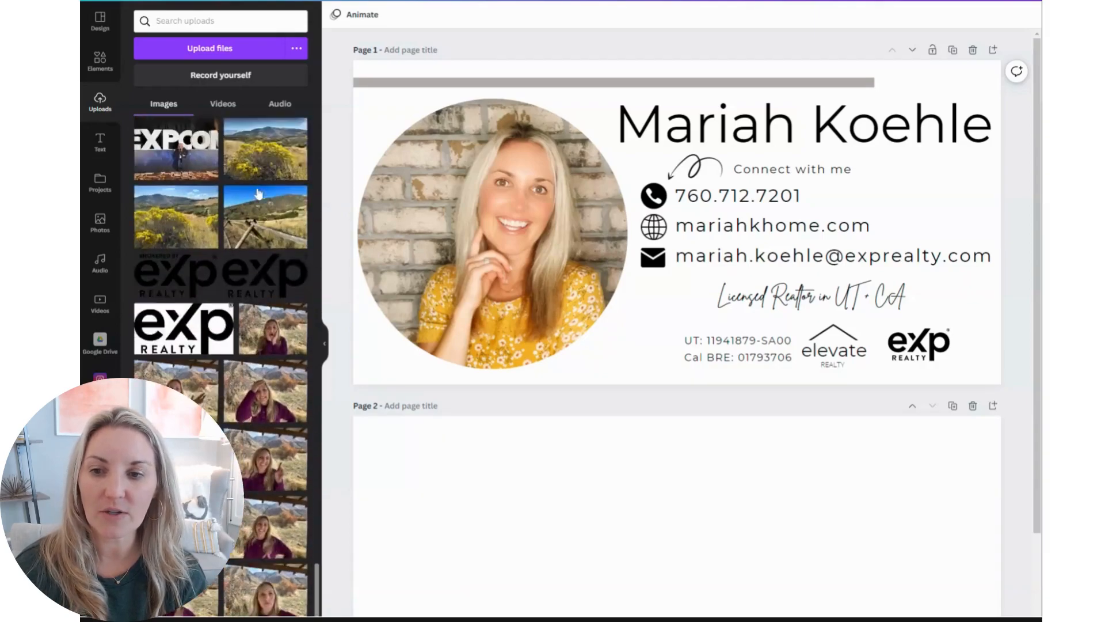
scroll(258, 194, "down", 10)
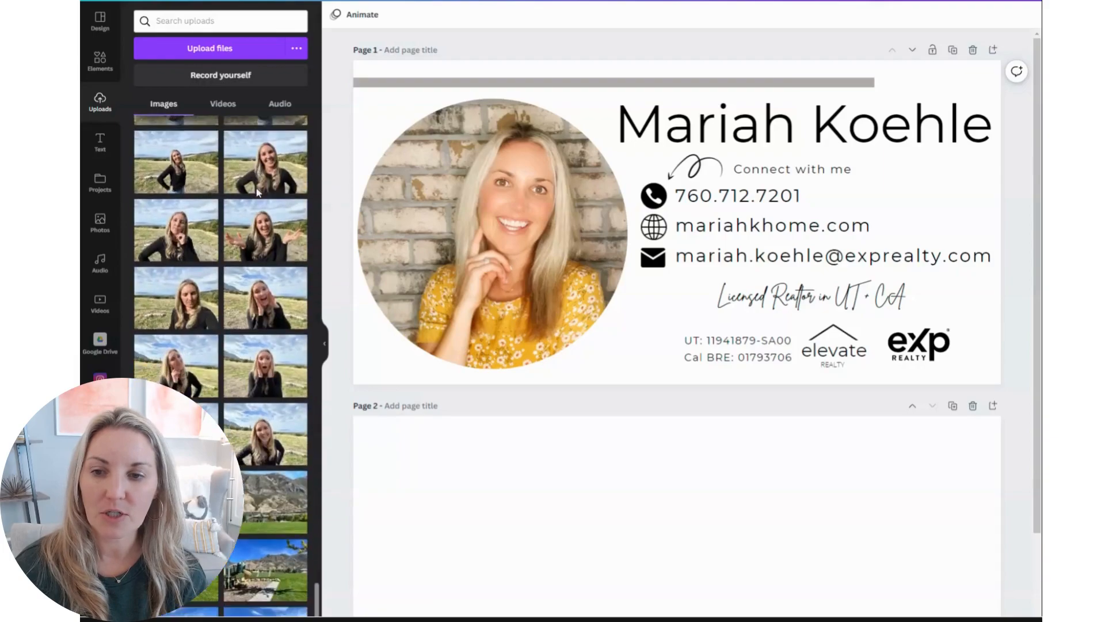
scroll(258, 194, "down", 10)
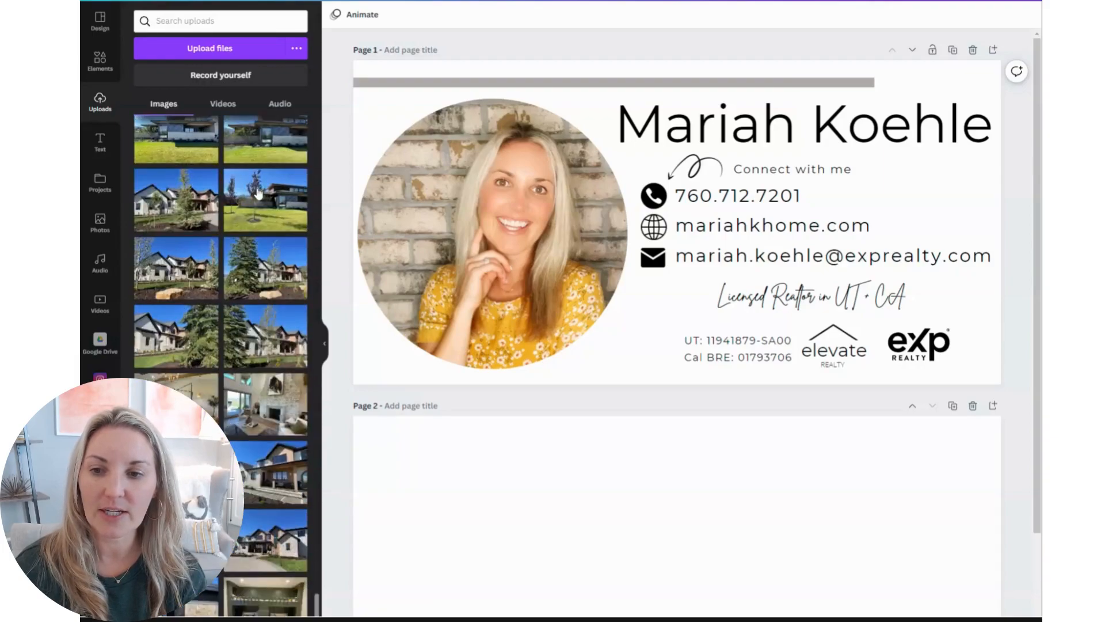
scroll(258, 194, "down", 3)
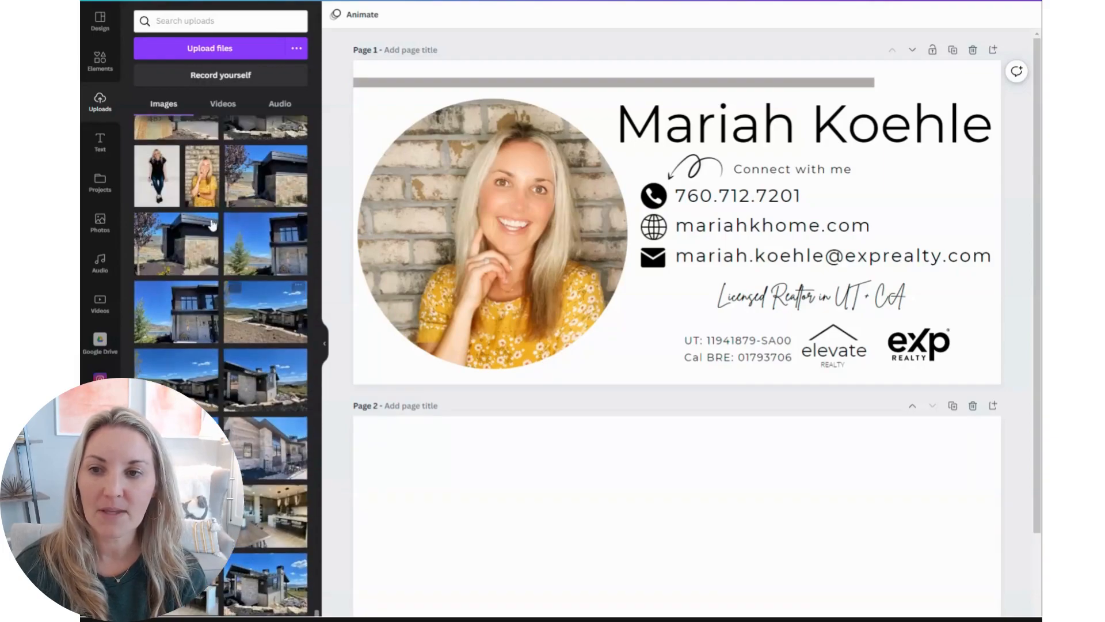
left_click(210, 177)
left_click_drag(635, 140, 644, 475)
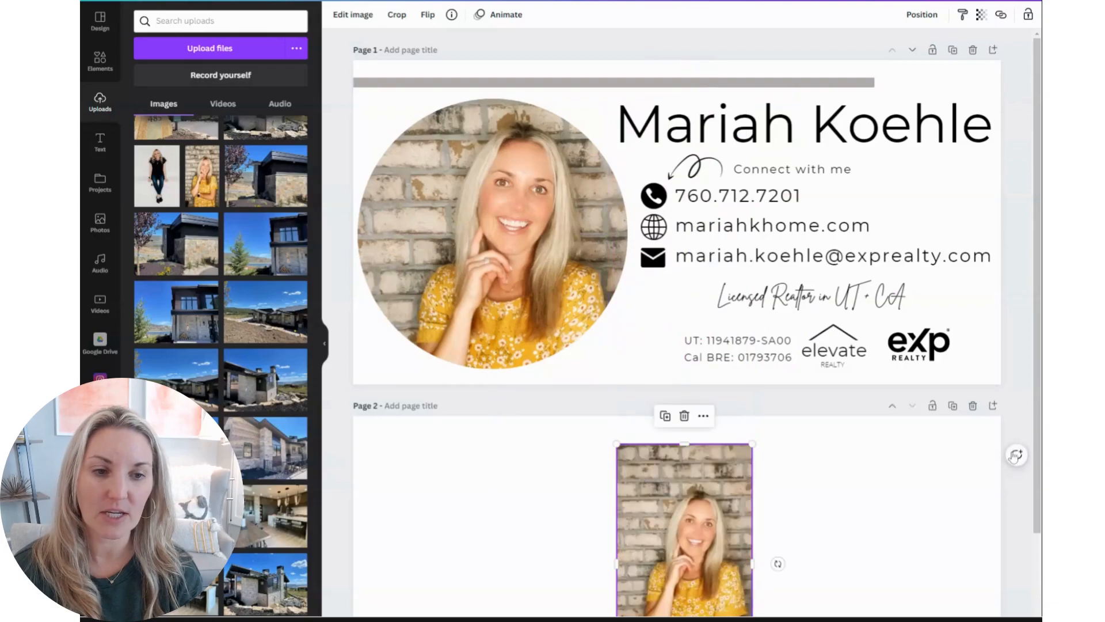
Search the elements library for circle photo frame
scroll(1022, 404, "down", 3)
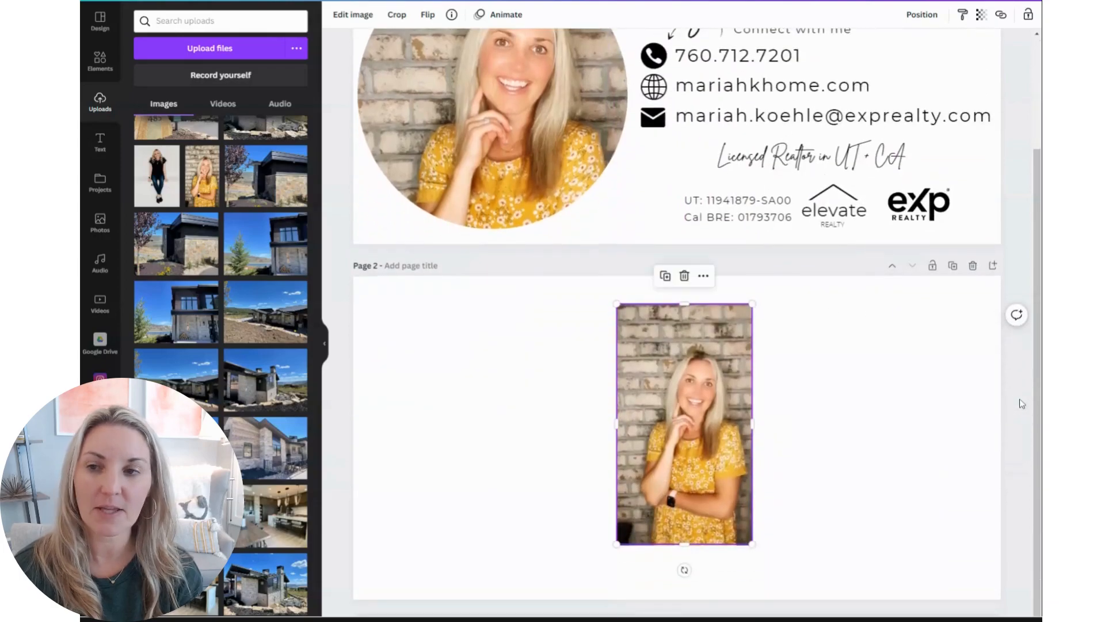
left_click(95, 62)
left_click(172, 21)
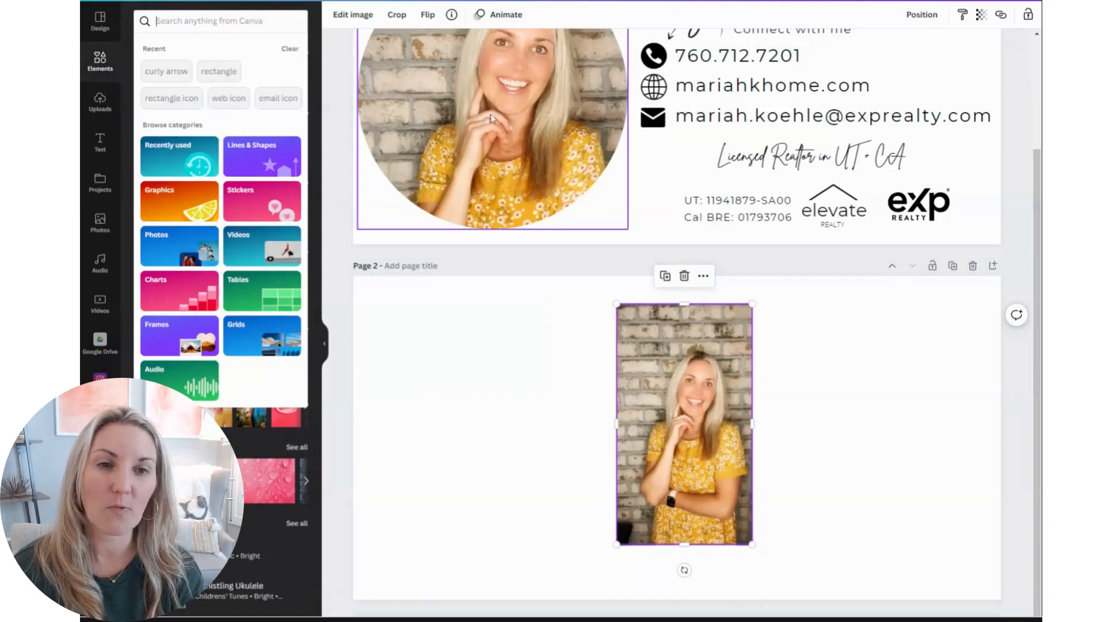
left_click_drag(1039, 166, 1040, 101)
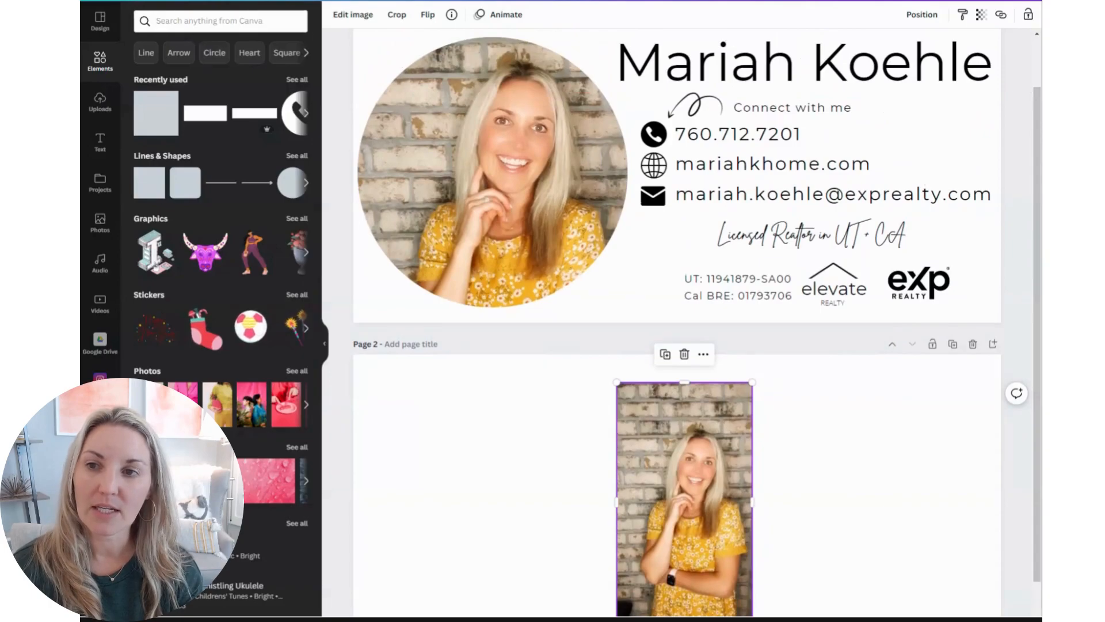
left_click(220, 22)
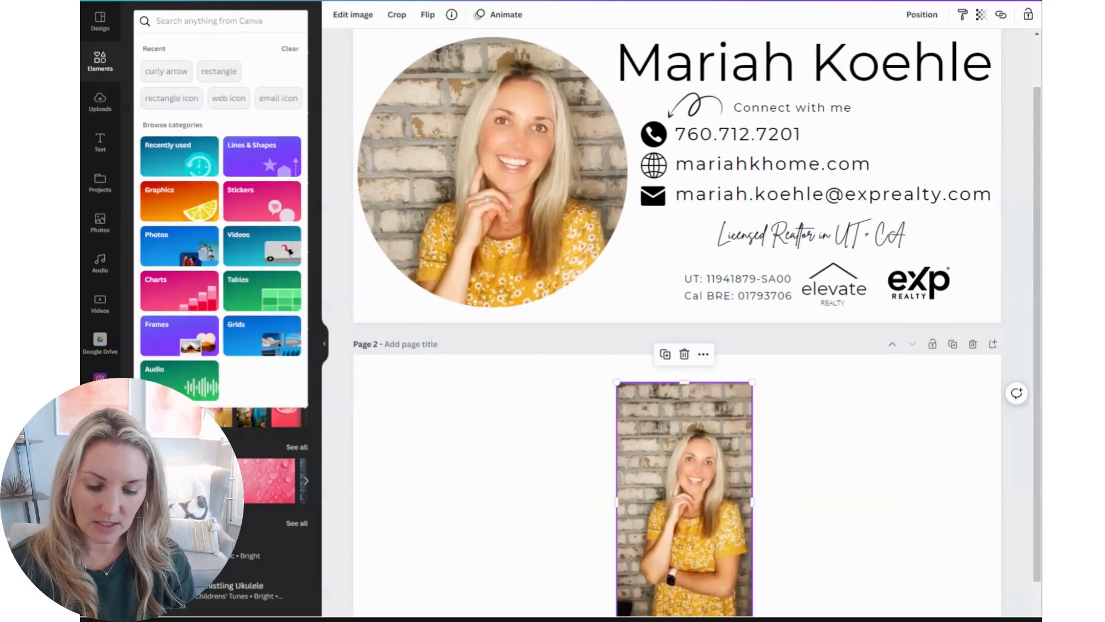
type("circle pi")
key("BackSpace")
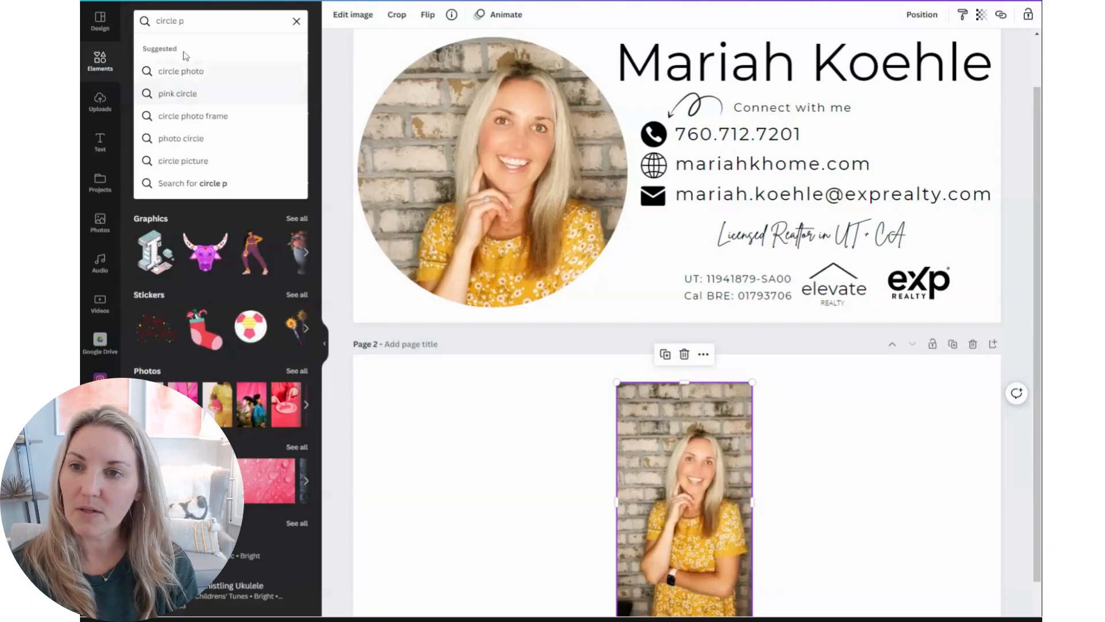
key("BackSpace")
type("frame")
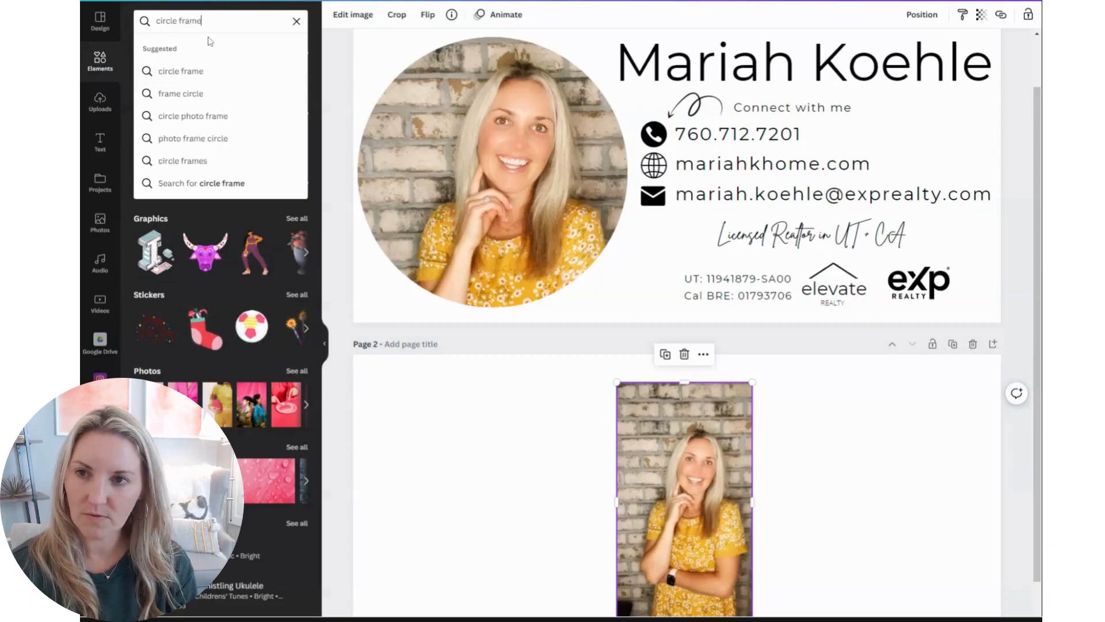
left_click(173, 116)
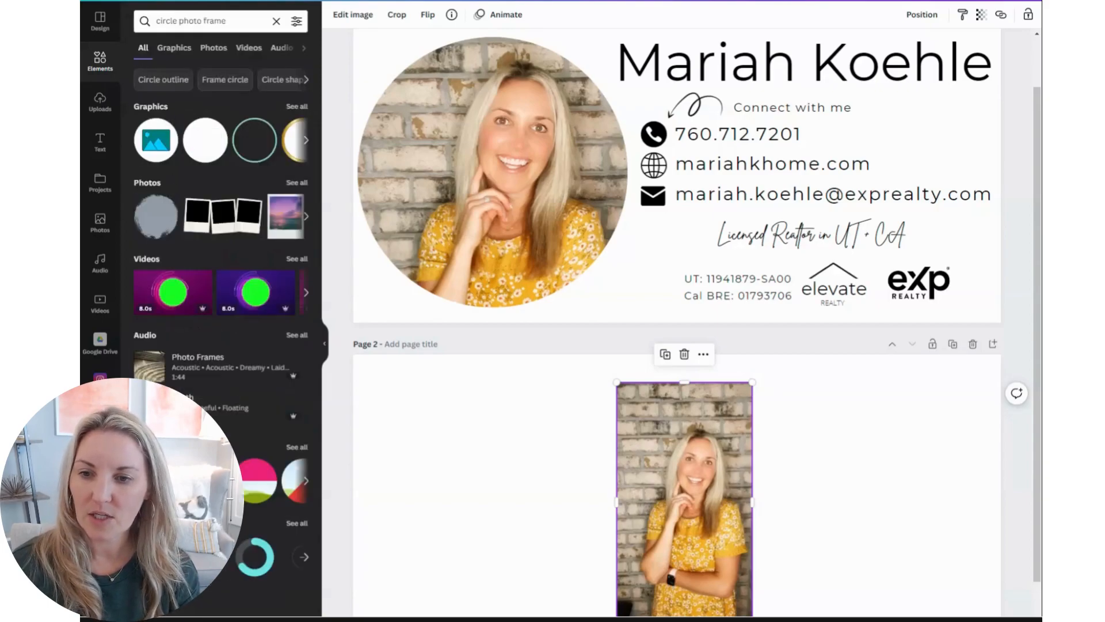
Open the full Frames results and add a plain circle frame to page 2
left_click(307, 483)
left_click(297, 449)
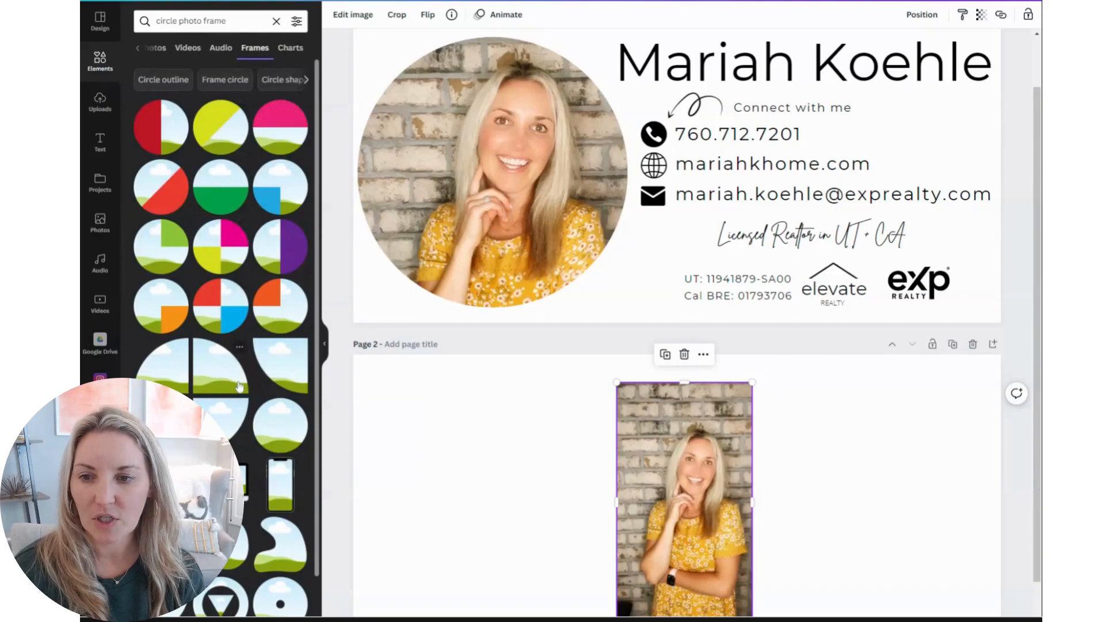
scroll(239, 386, "down", 2)
left_click(297, 327)
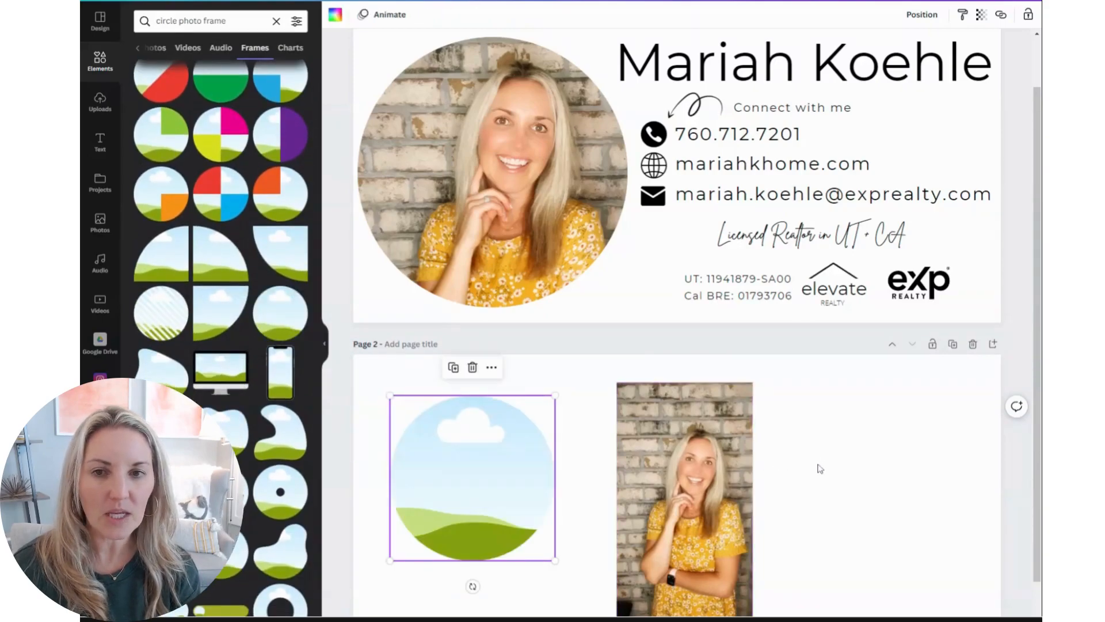
Drop the portrait photo into the circle frame and reposition the photo inside it
left_click_drag(712, 492, 506, 473)
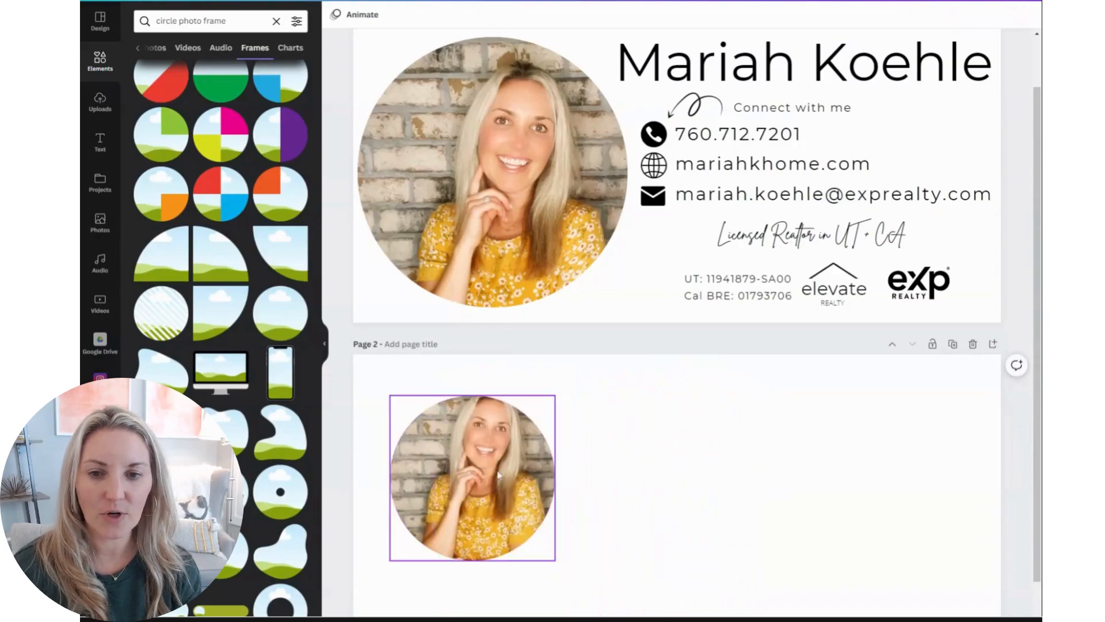
double_click(472, 476)
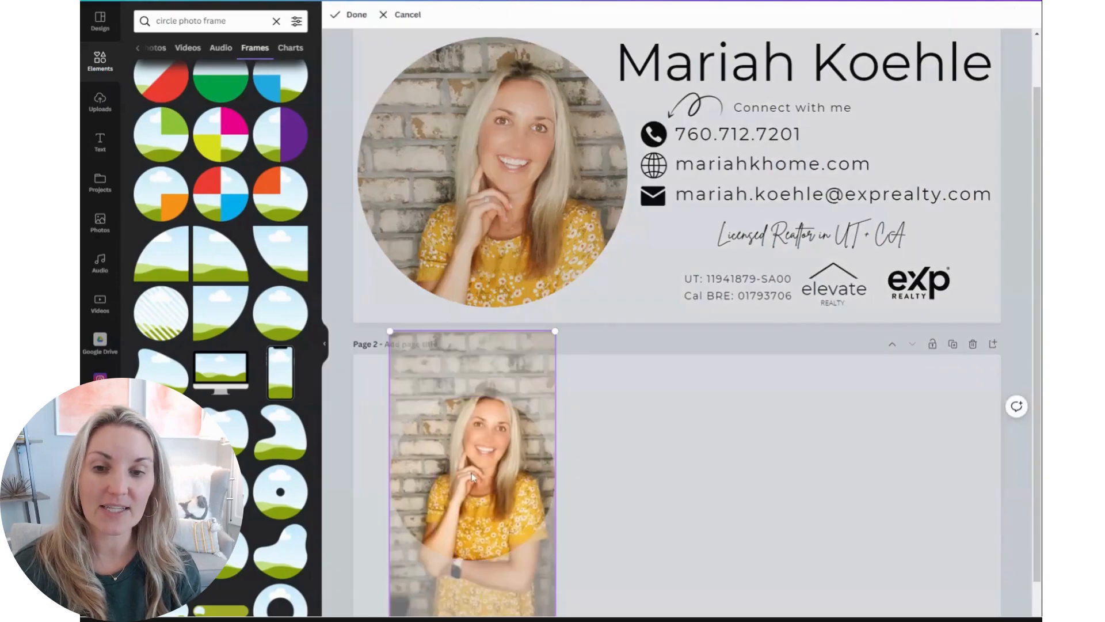
left_click_drag(470, 478, 471, 498)
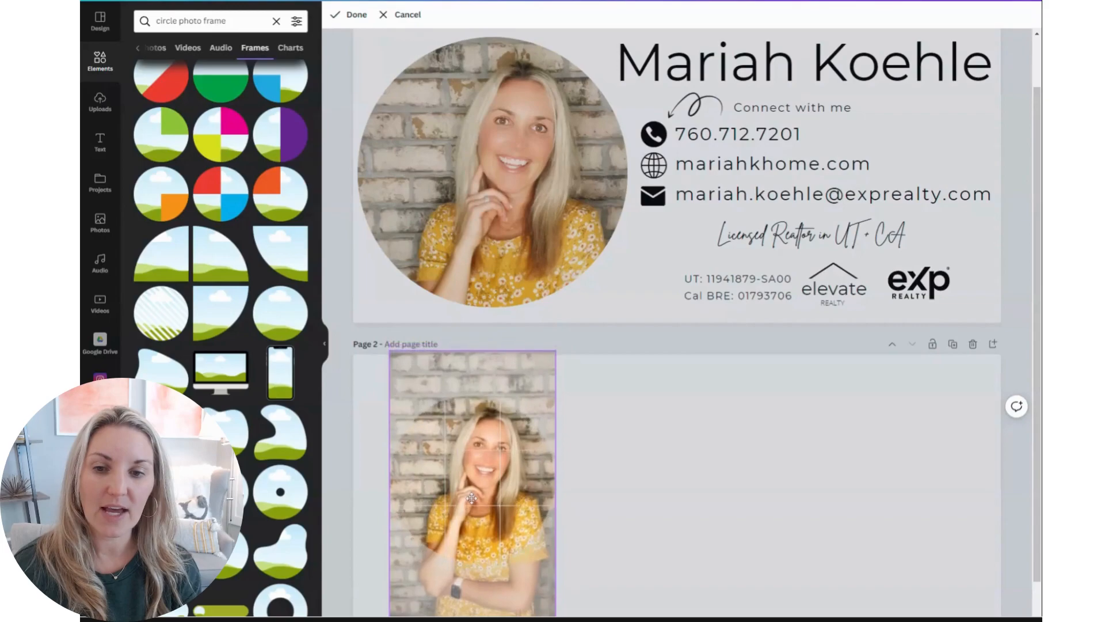
left_click(665, 511)
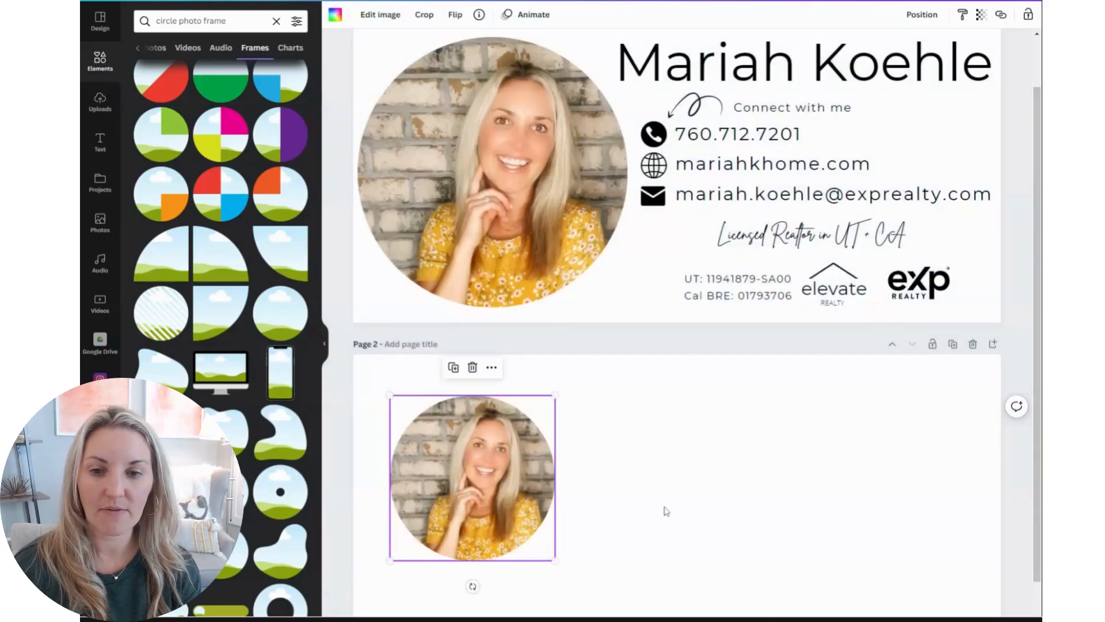
Enlarge the circle photo frame and shift it slightly left on page 2
left_click_drag(555, 561, 637, 620)
left_click_drag(546, 485, 522, 488)
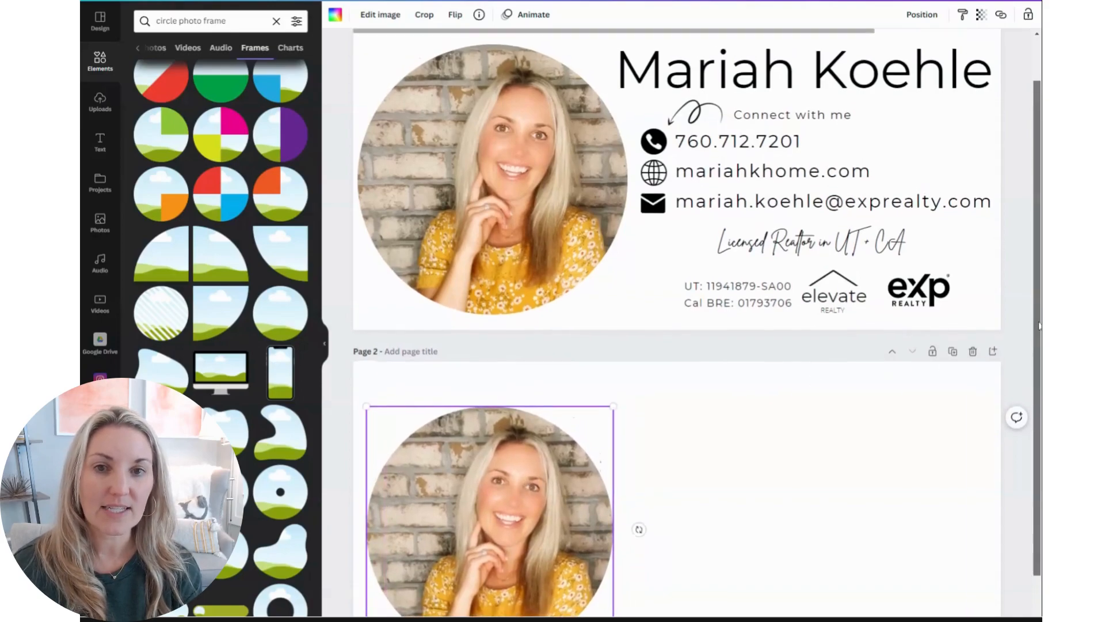
scroll(1031, 311, "up", 1)
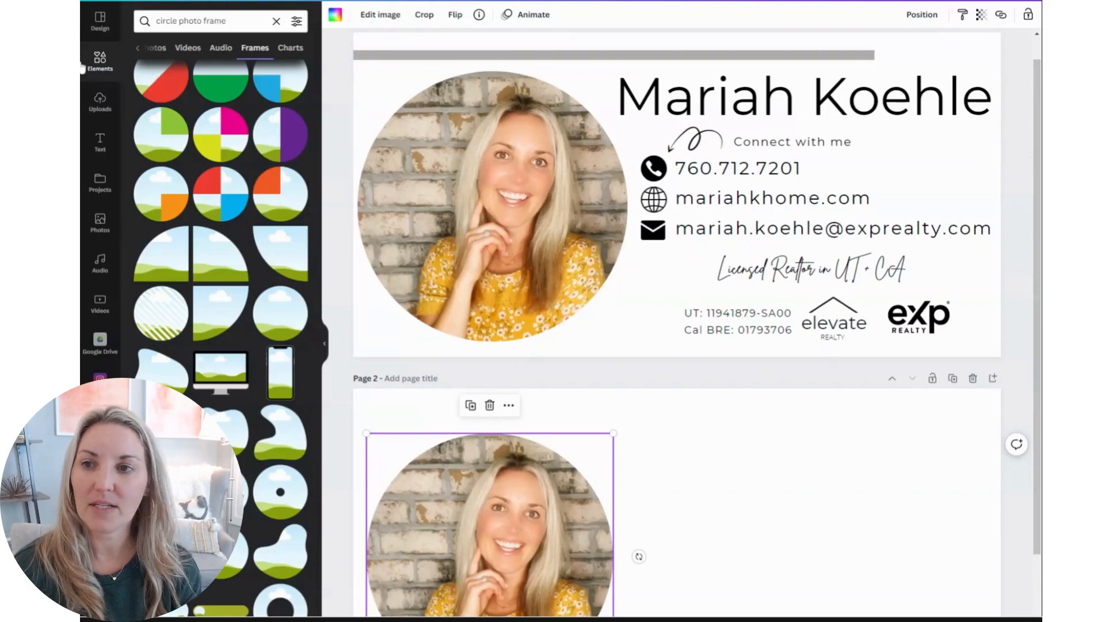
Search the elements for square and add a square shape to page 2
left_click(276, 22)
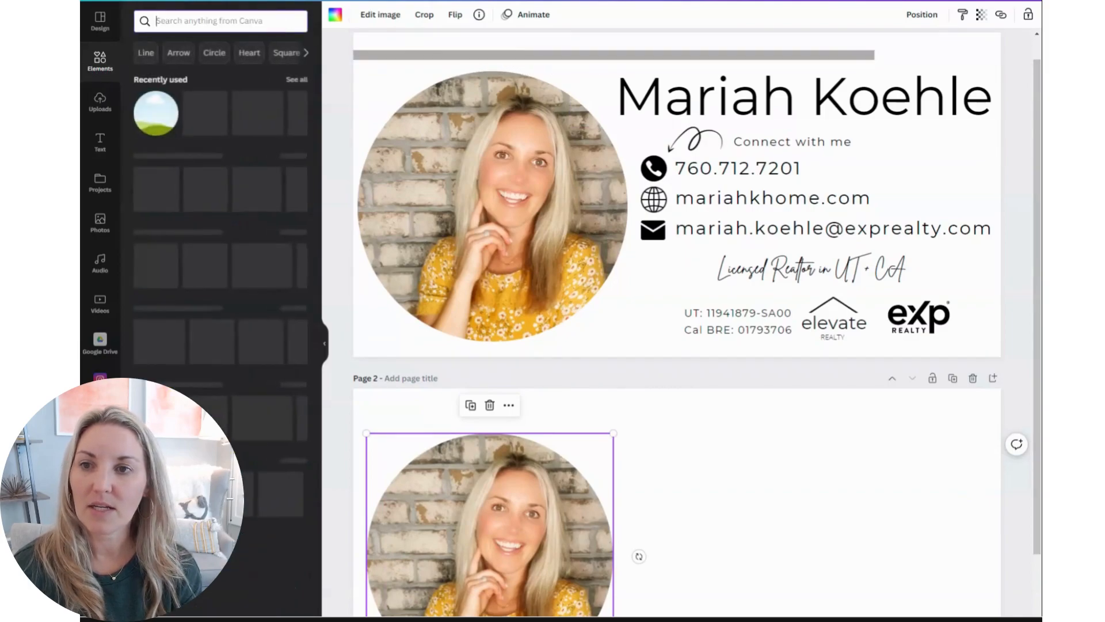
type("square")
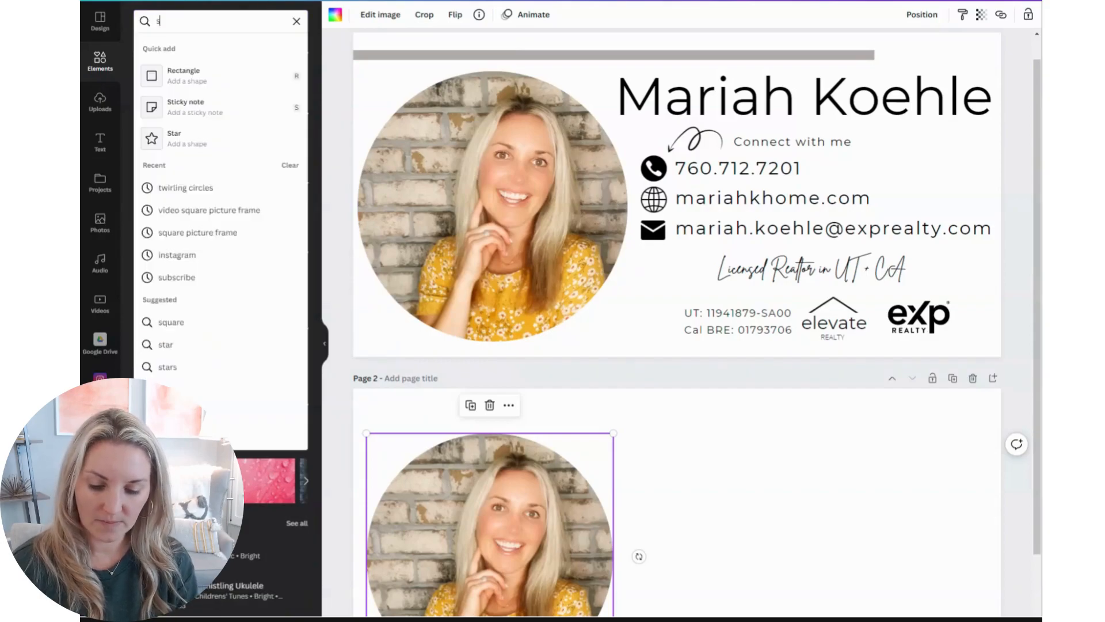
key("Return")
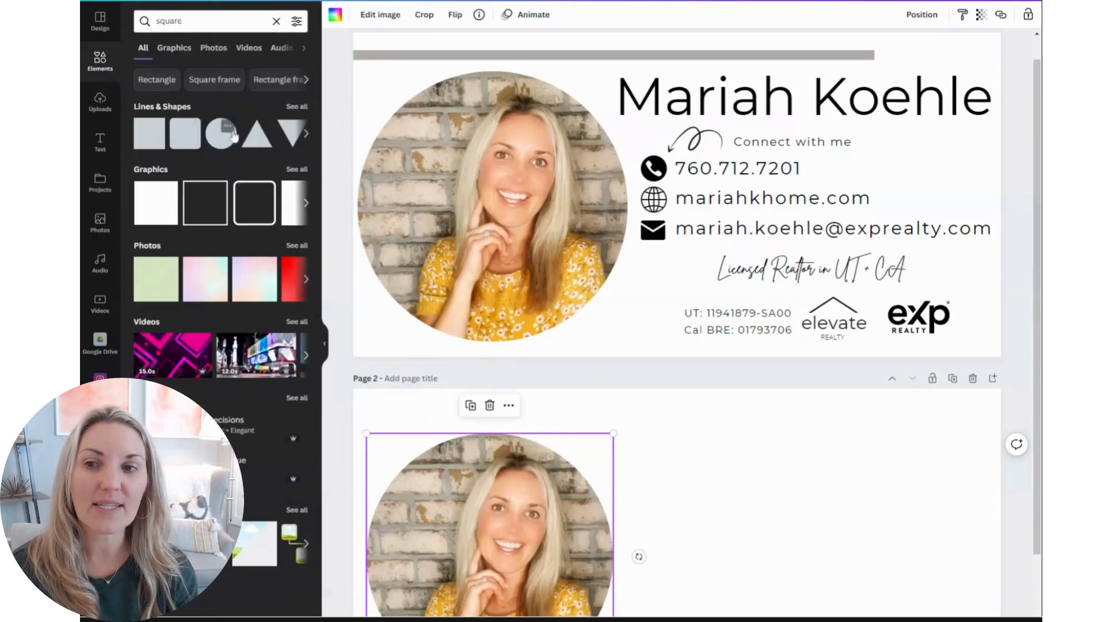
left_click(145, 133)
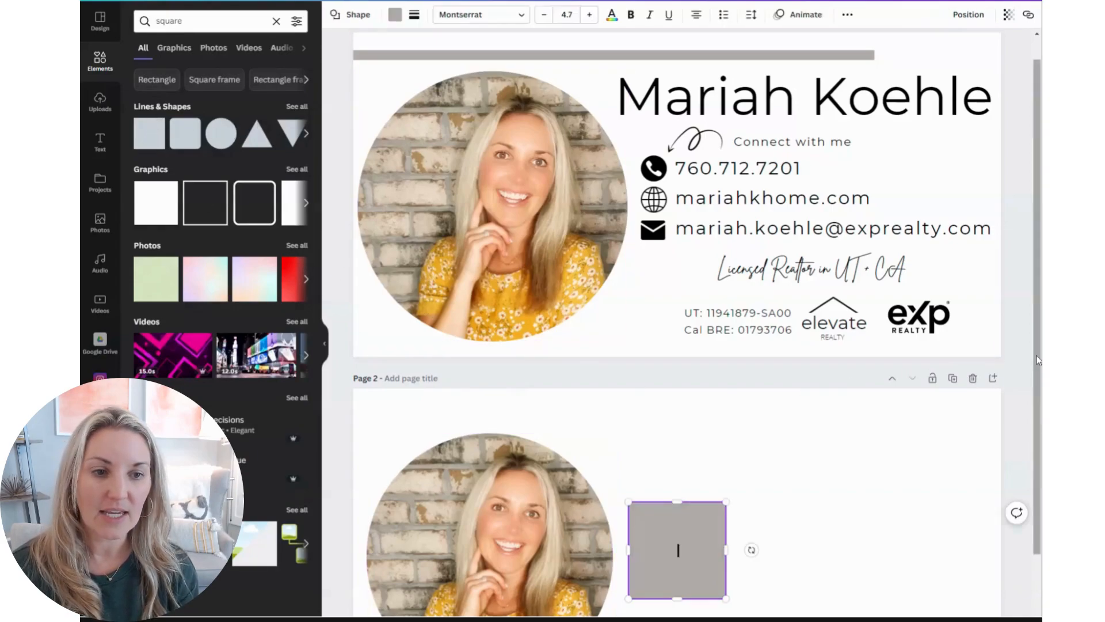
Reshape the square into a thin gray bar along the top edge of page 2
scroll(944, 425, "down", 2)
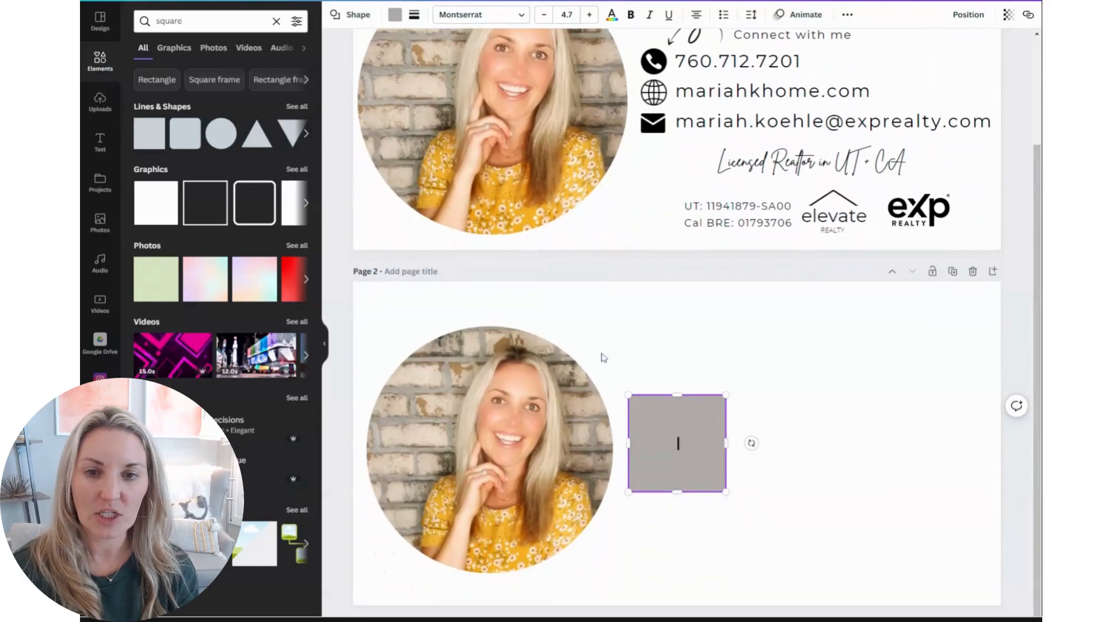
left_click_drag(659, 433, 610, 330)
left_click_drag(625, 388, 357, 300)
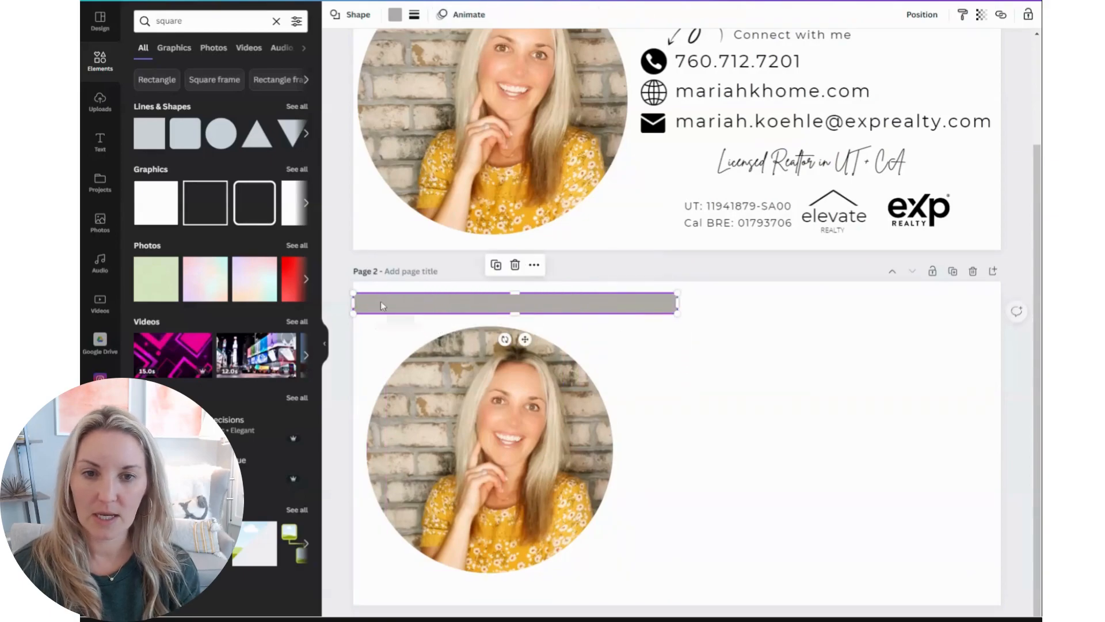
Lengthen the gray bar on page 2 to about the same length as page 1's bar
left_click_drag(678, 302, 871, 302)
Enlarge the circle photo frame and shift it to sit flush with page 2's left edge
left_click(569, 521)
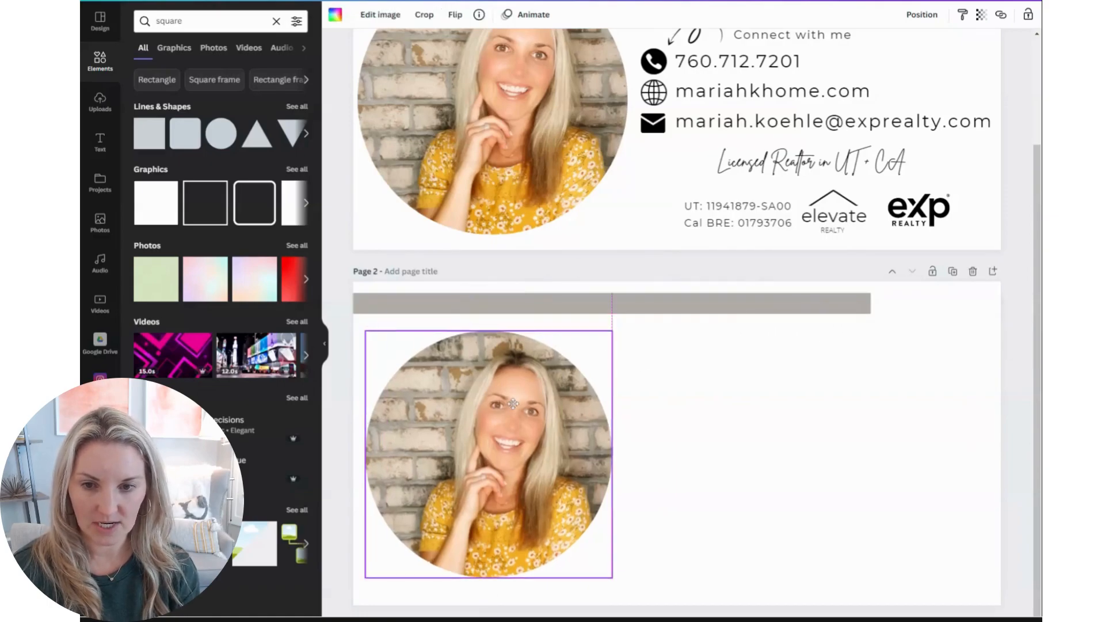
left_click_drag(618, 583, 639, 604)
left_click_drag(518, 502, 505, 494)
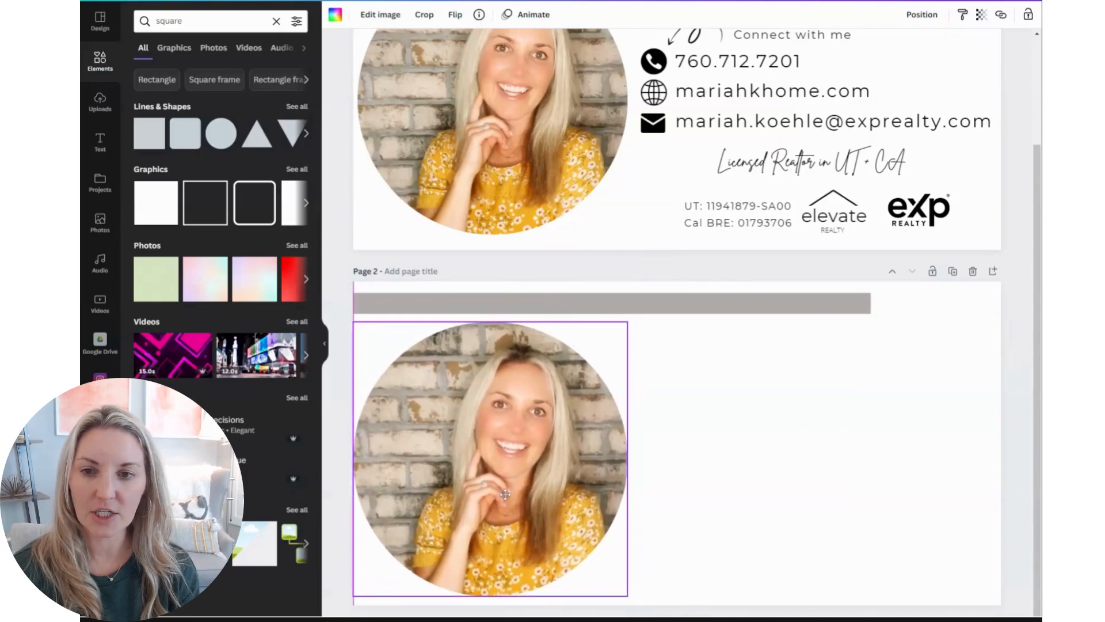
Nudge the bar up slightly and set its color to the same gray swatch used on page 1
left_click(684, 308)
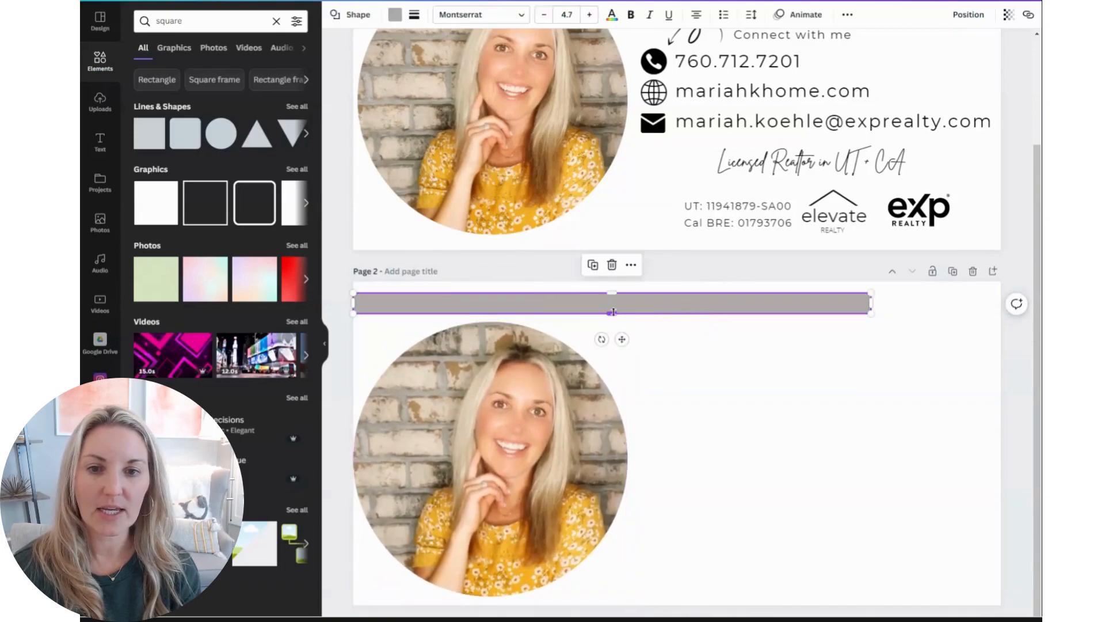
left_click_drag(613, 312, 613, 306)
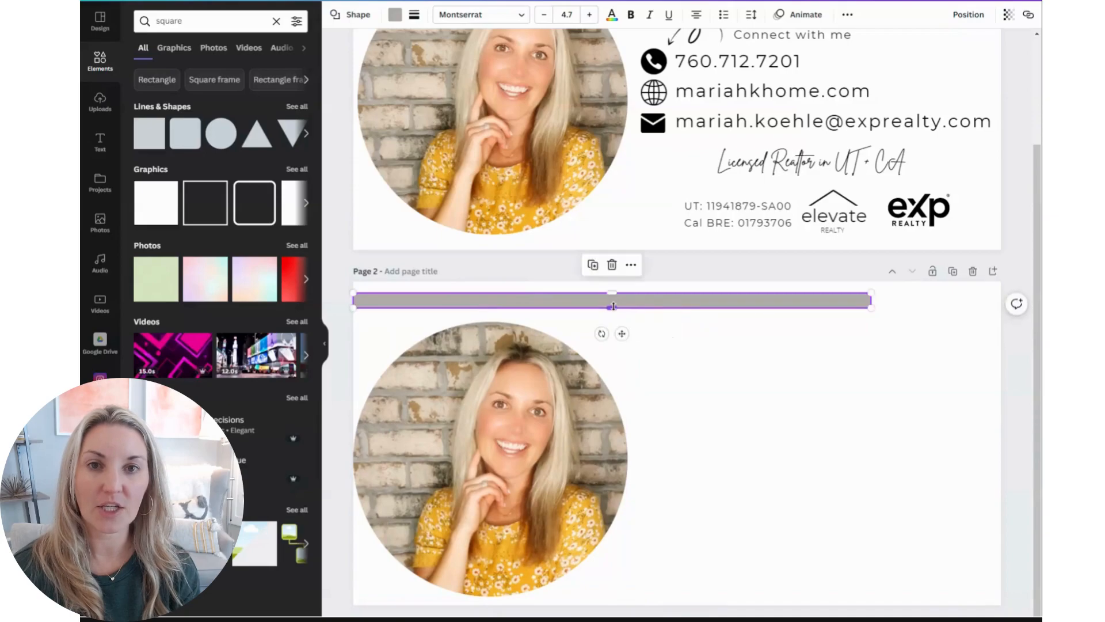
left_click(394, 15)
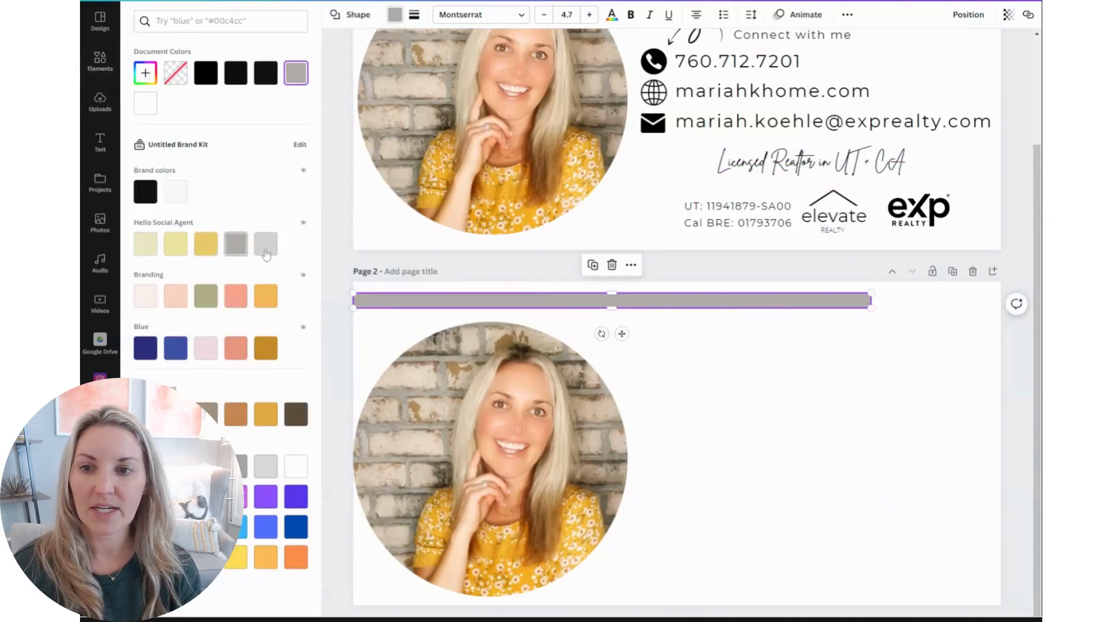
left_click(145, 244)
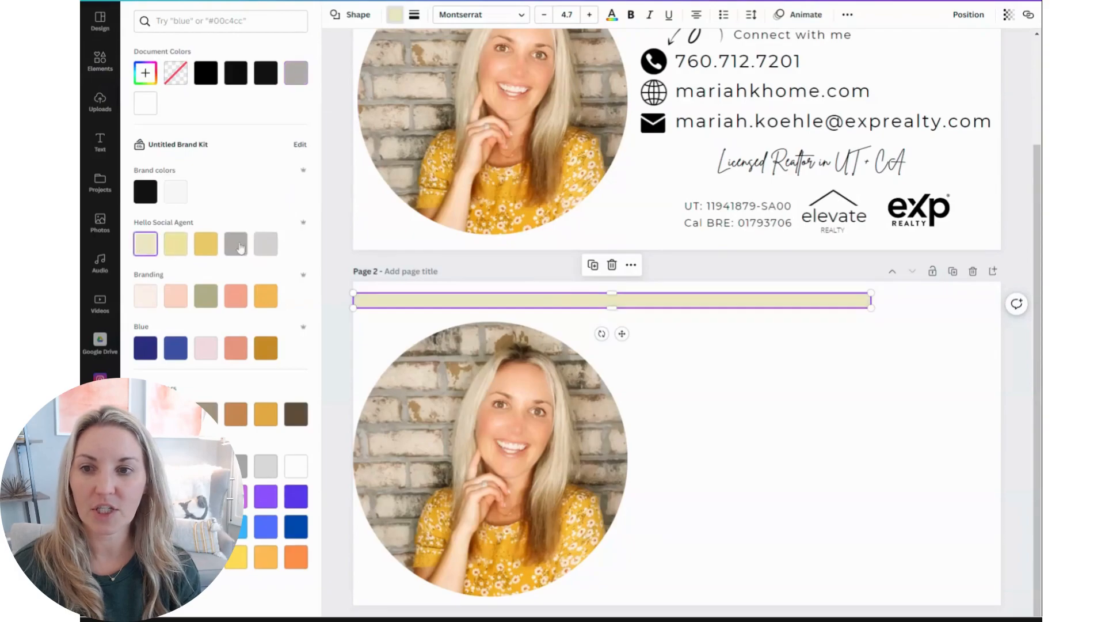
left_click(266, 244)
left_click(236, 246)
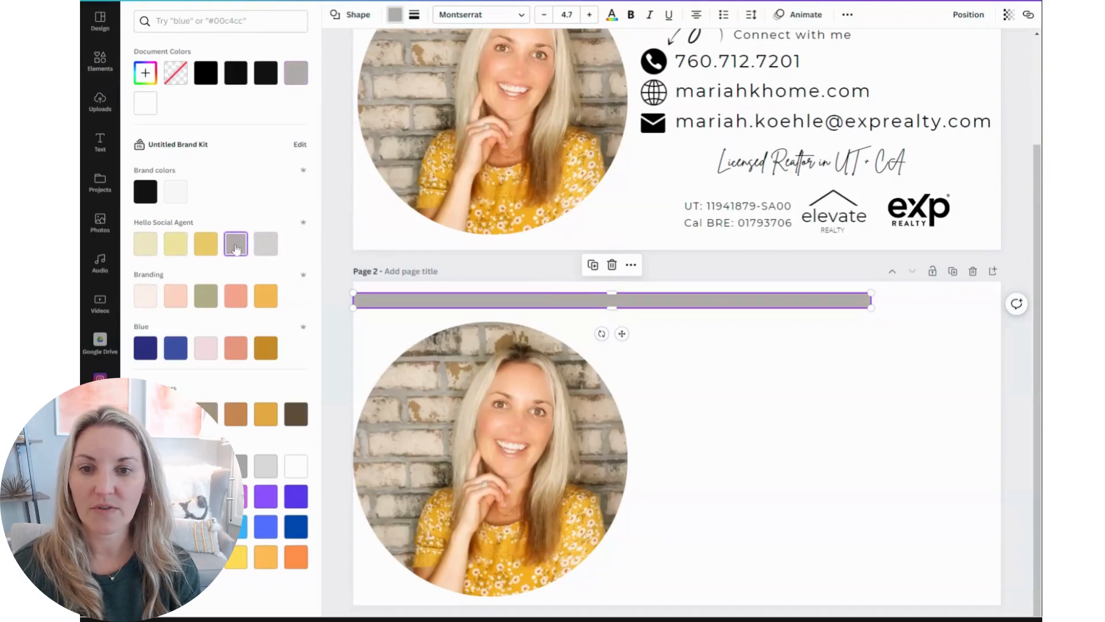
left_click(267, 246)
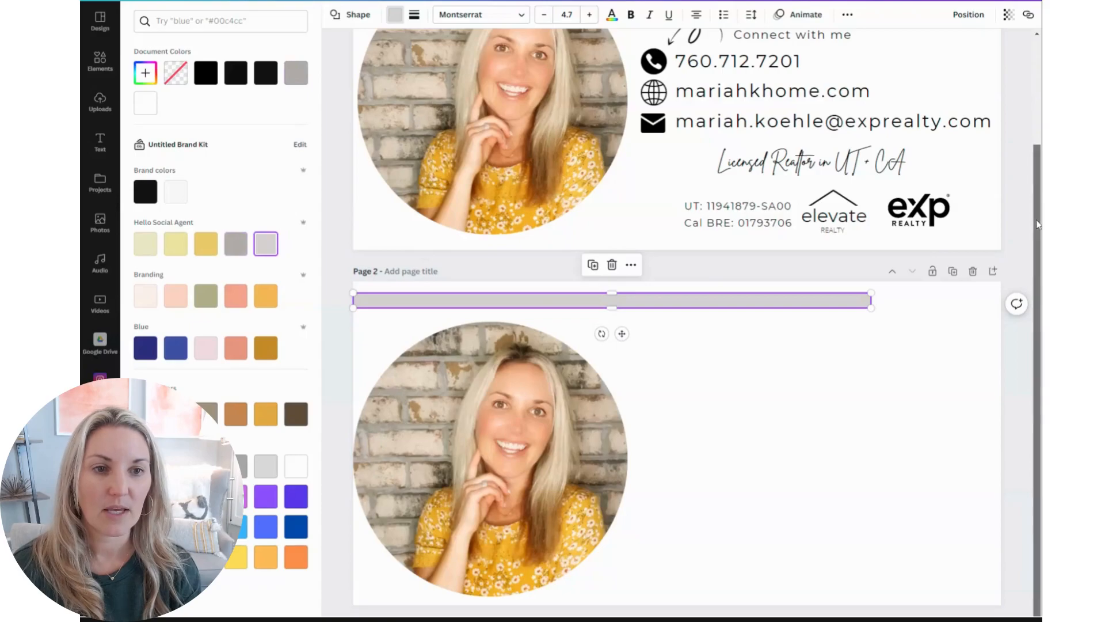
scroll(1029, 110, "up", 3)
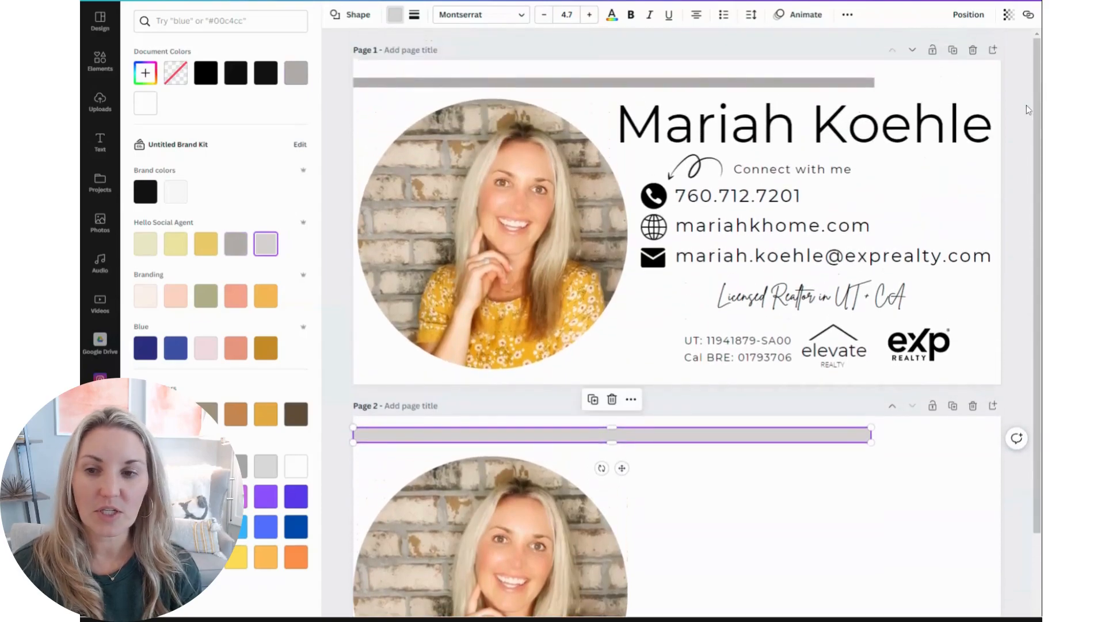
left_click(236, 245)
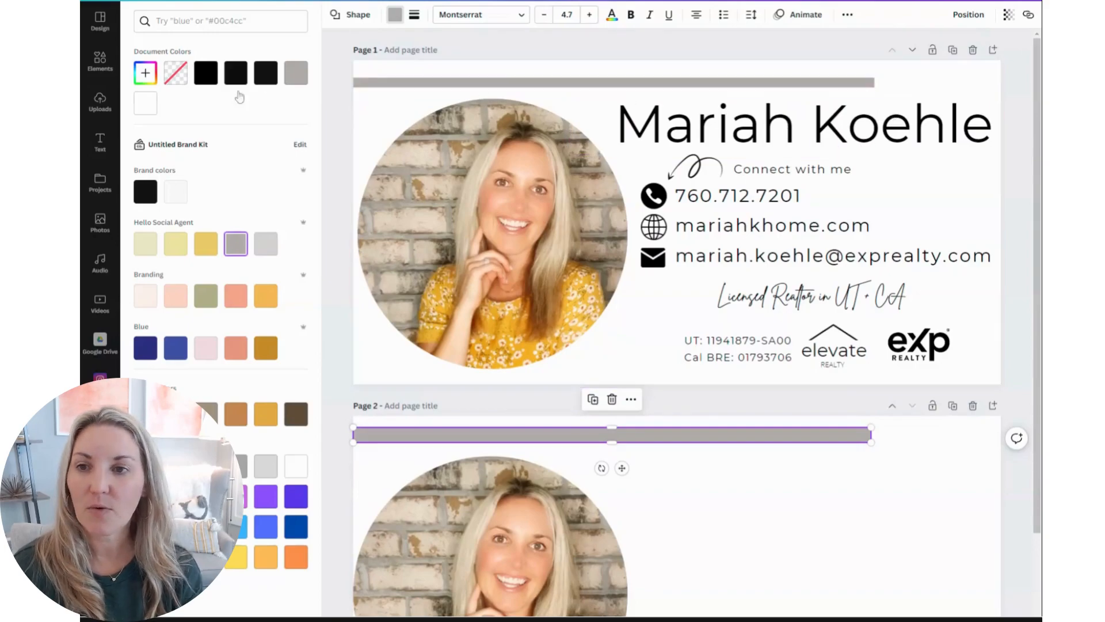
Add a subheading text box to page 2 and move it to the right of the photo
left_click(100, 141)
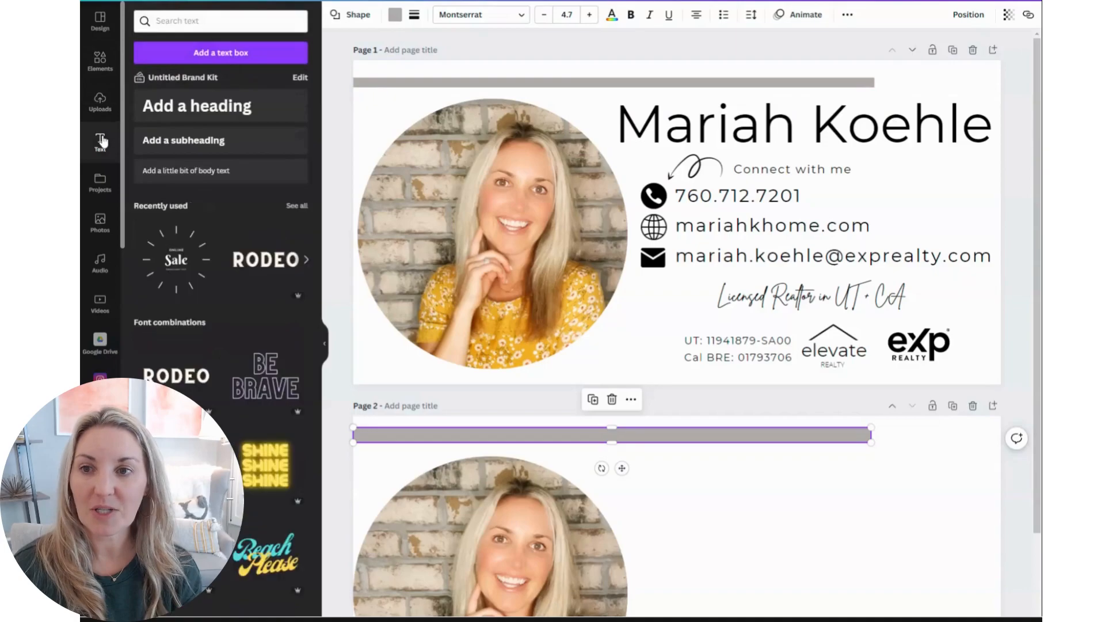
left_click(177, 140)
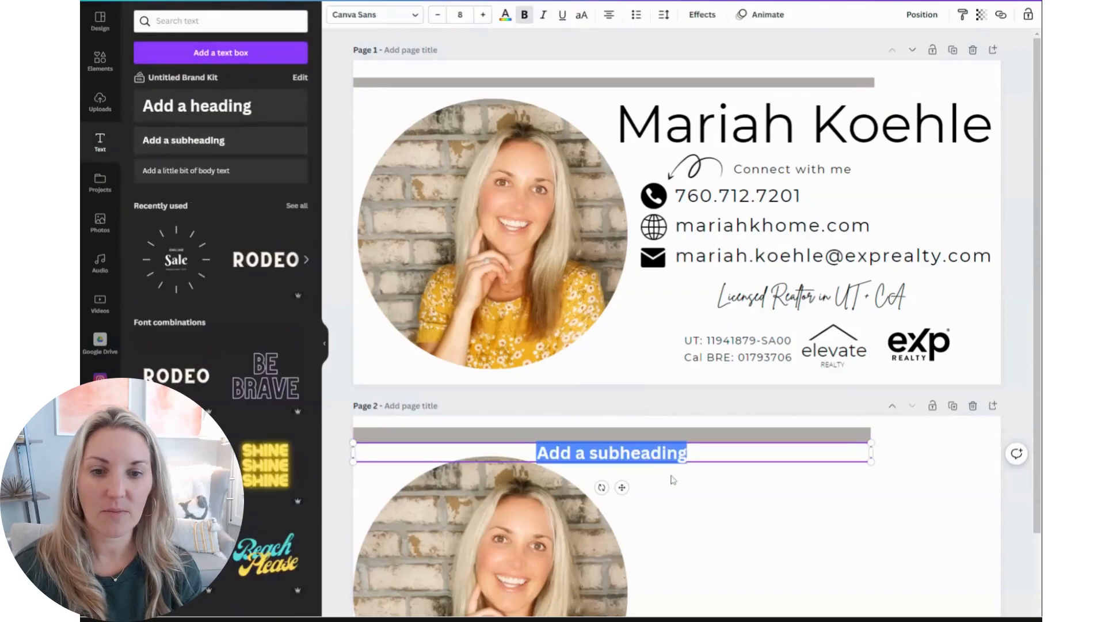
left_click_drag(704, 441, 888, 478)
Check page 1's name font and set the new subheading's font to Montserrat
left_click(653, 144)
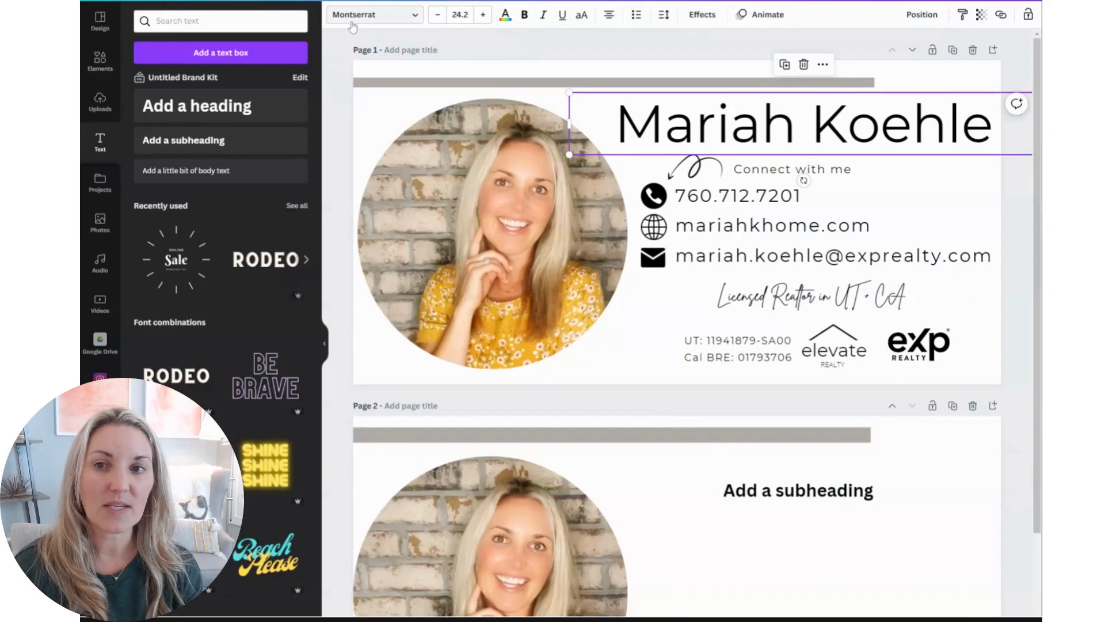
double_click(763, 490)
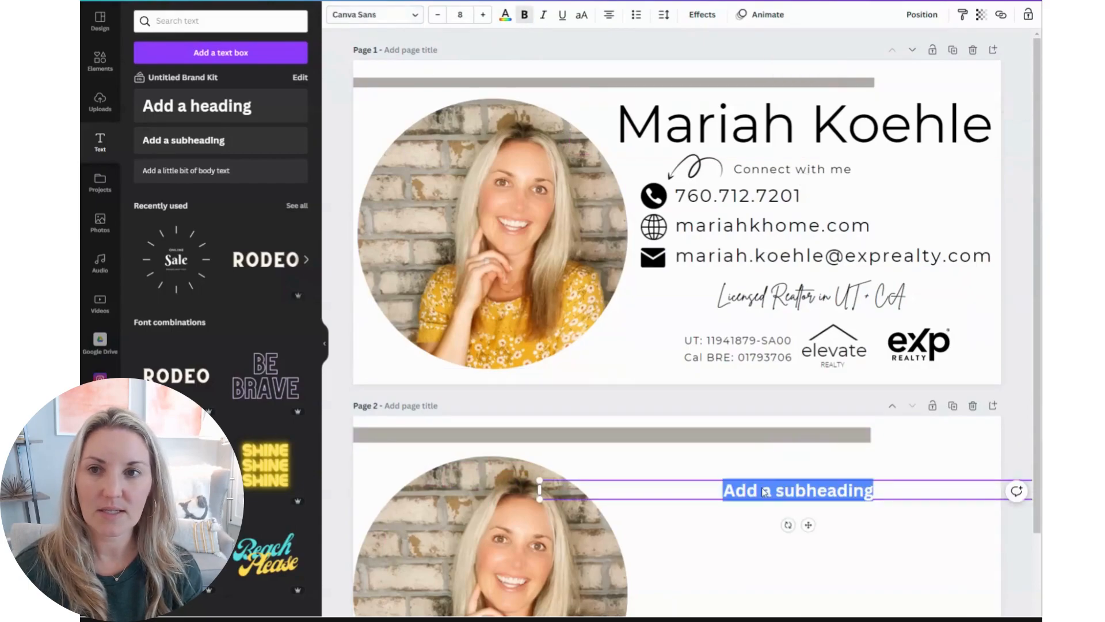
left_click(417, 17)
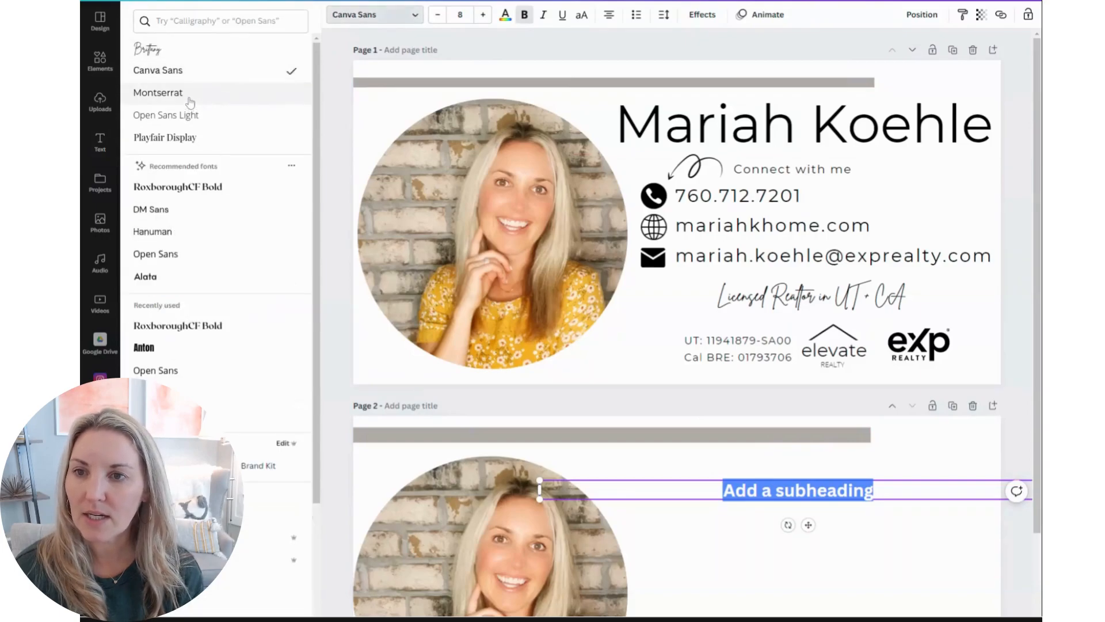
left_click(190, 97)
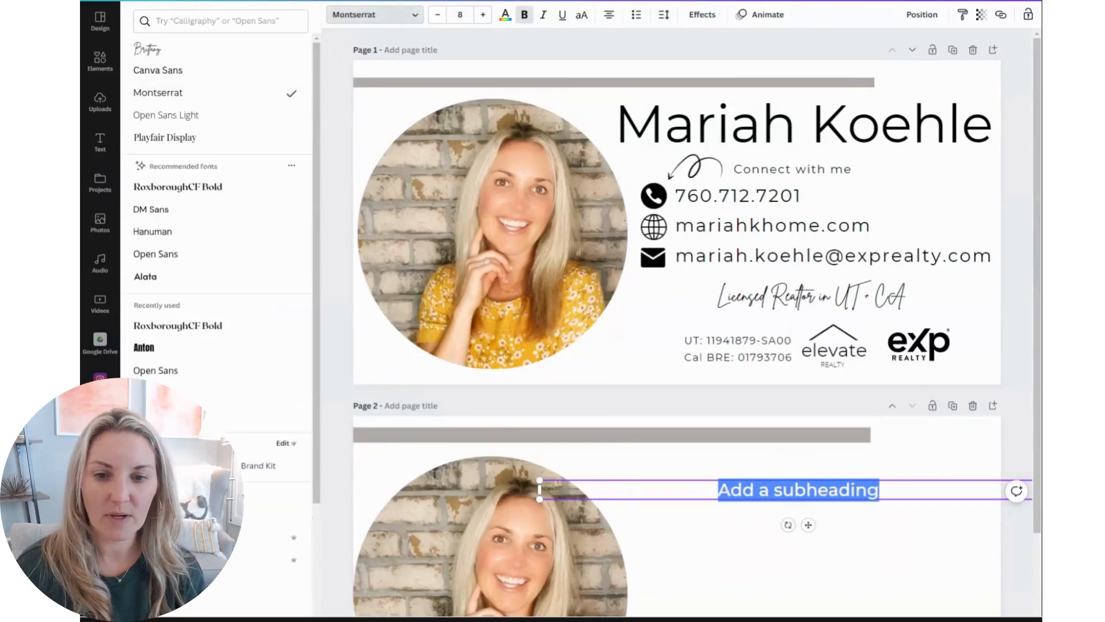
Reposition the subheading box and replace its text with the realtor's full name
left_click_drag(539, 488, 763, 490)
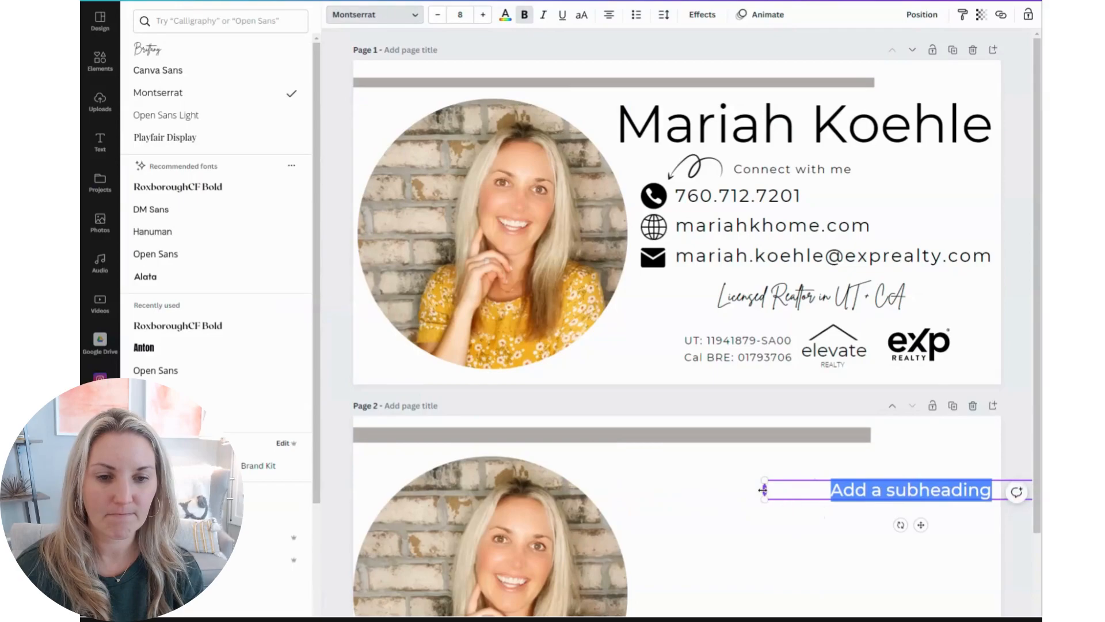
left_click(888, 476)
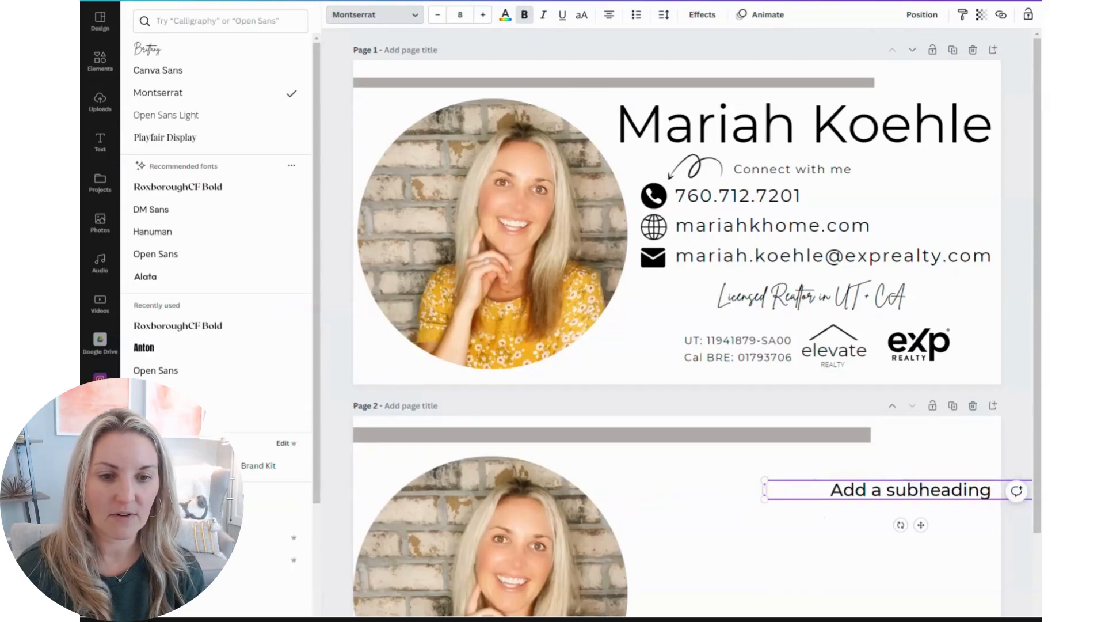
left_click_drag(894, 476, 786, 467)
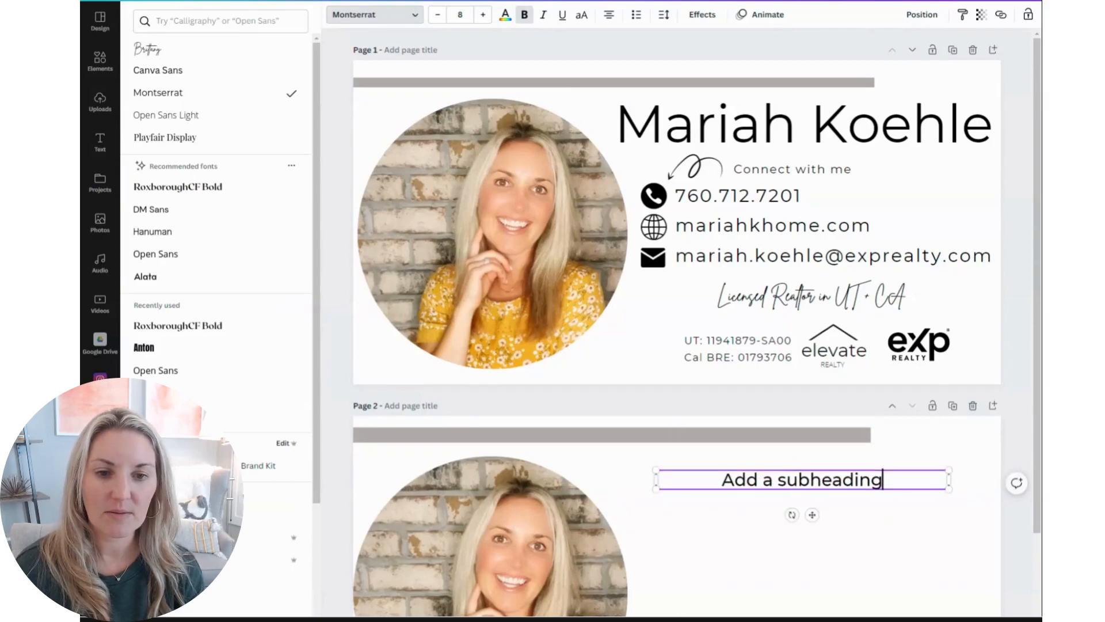
triple_click(764, 479)
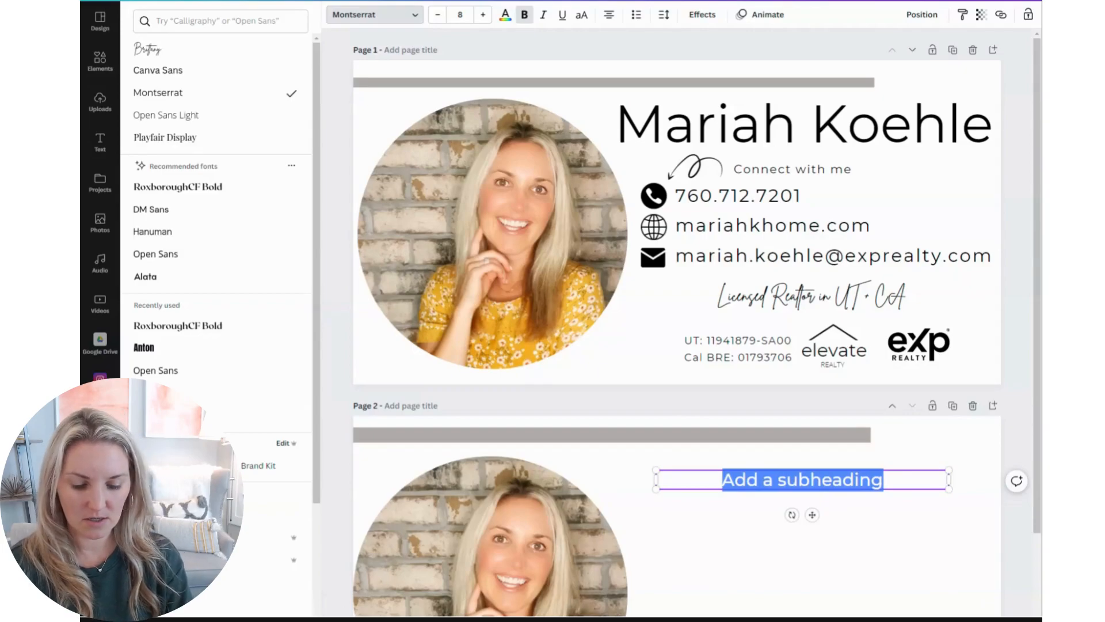
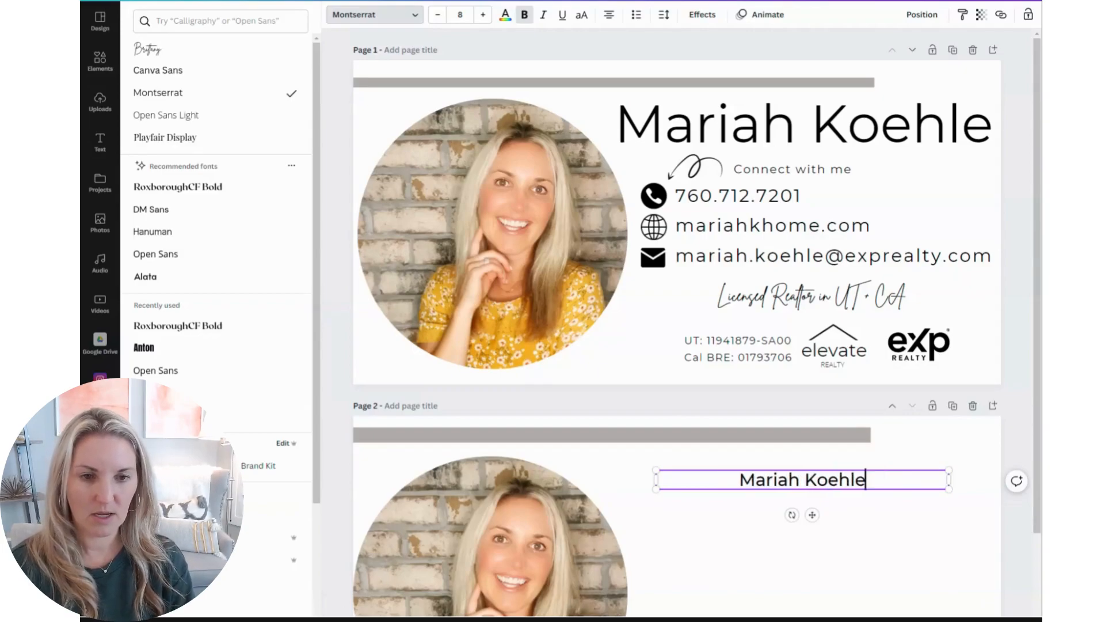
Check page 1's name size and set the page 2 name text to font size 24
left_click(690, 136)
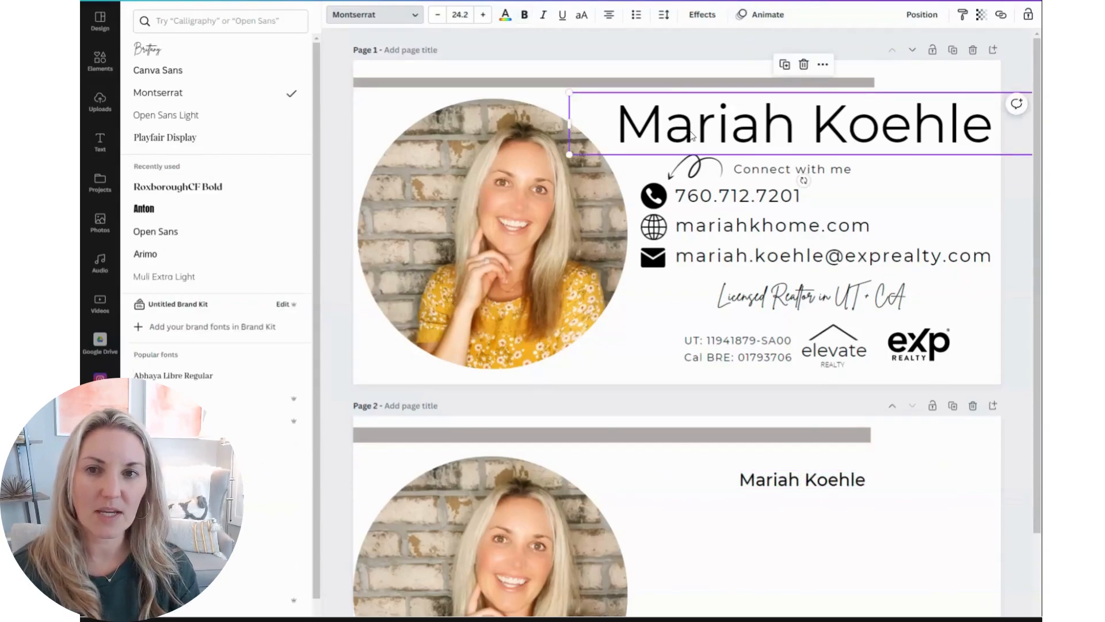
left_click(867, 480)
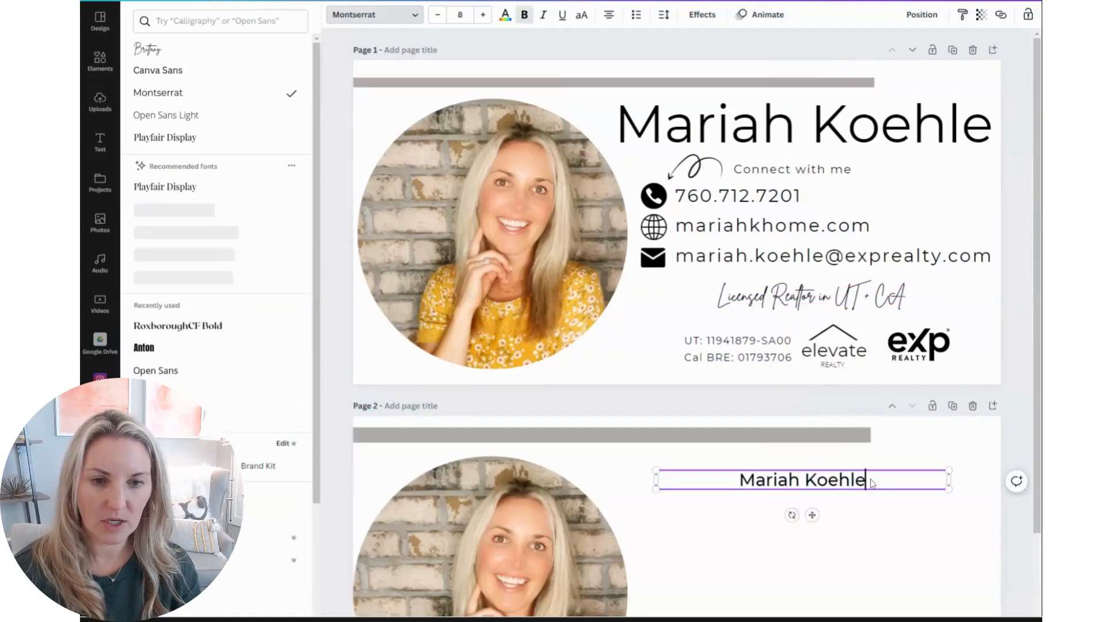
left_click_drag(867, 480, 740, 480)
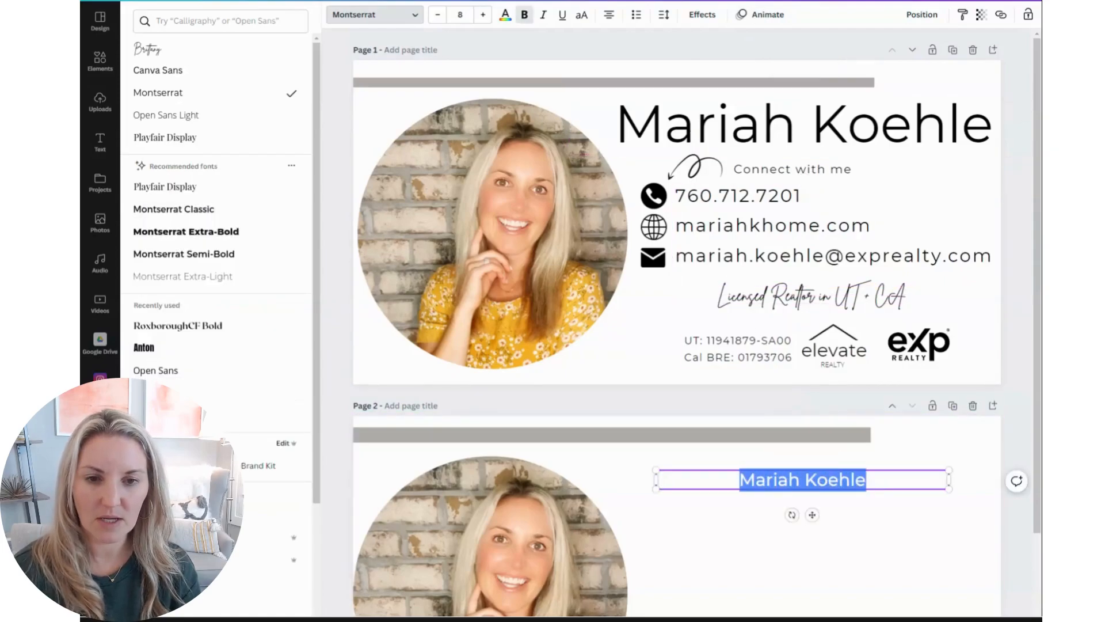
left_click(483, 14)
left_click(460, 15)
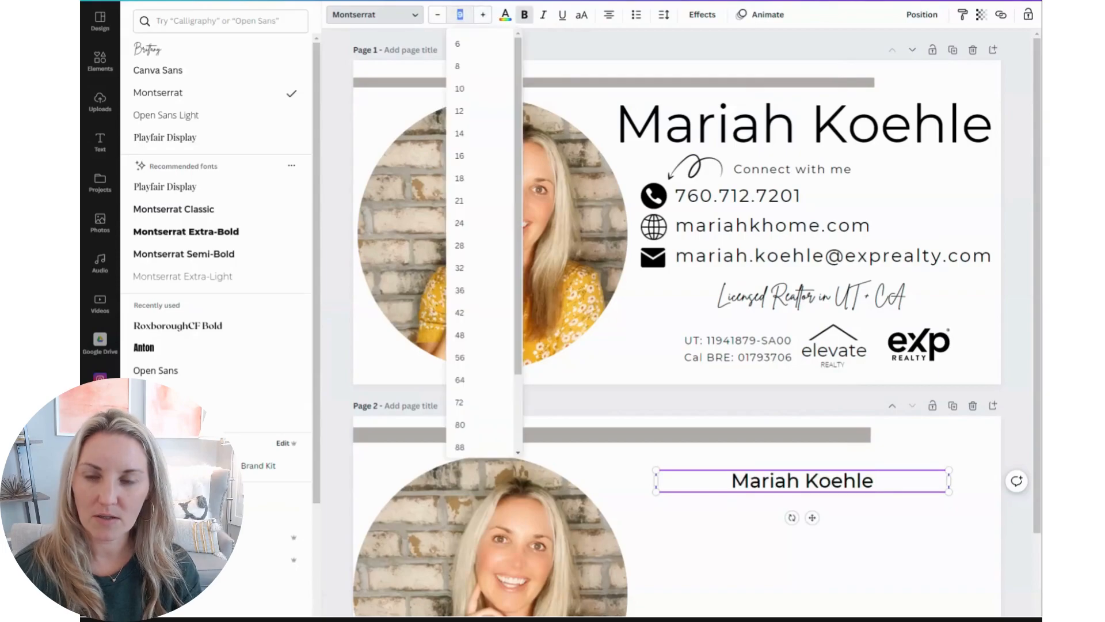
key("Return")
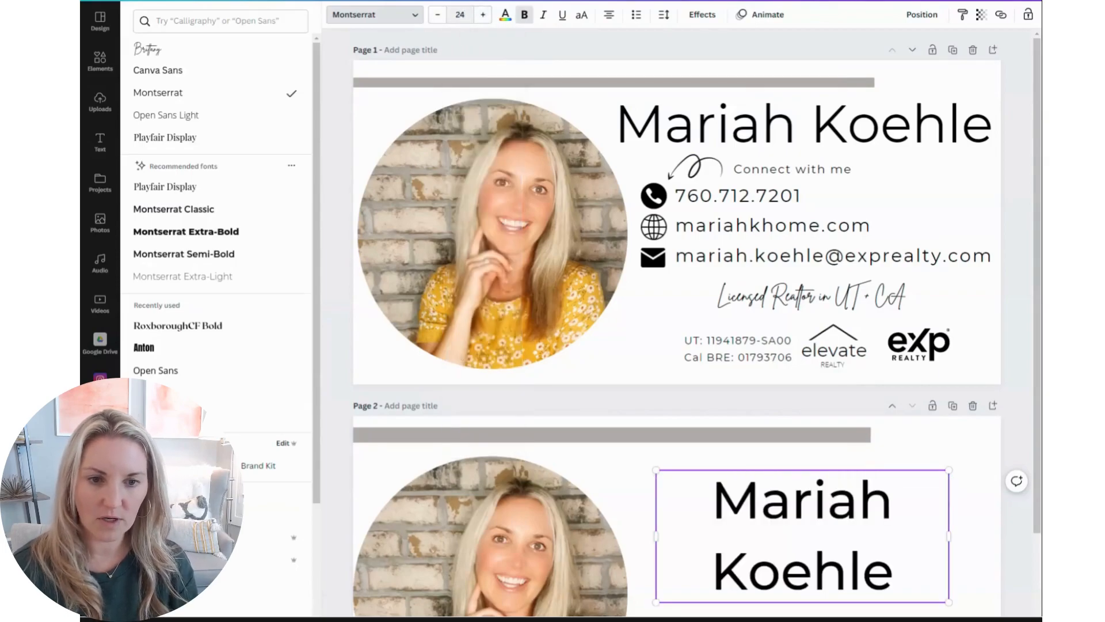
Widen the name text box so the name fits on one line and place it beside the photo
left_click_drag(652, 510, 599, 510)
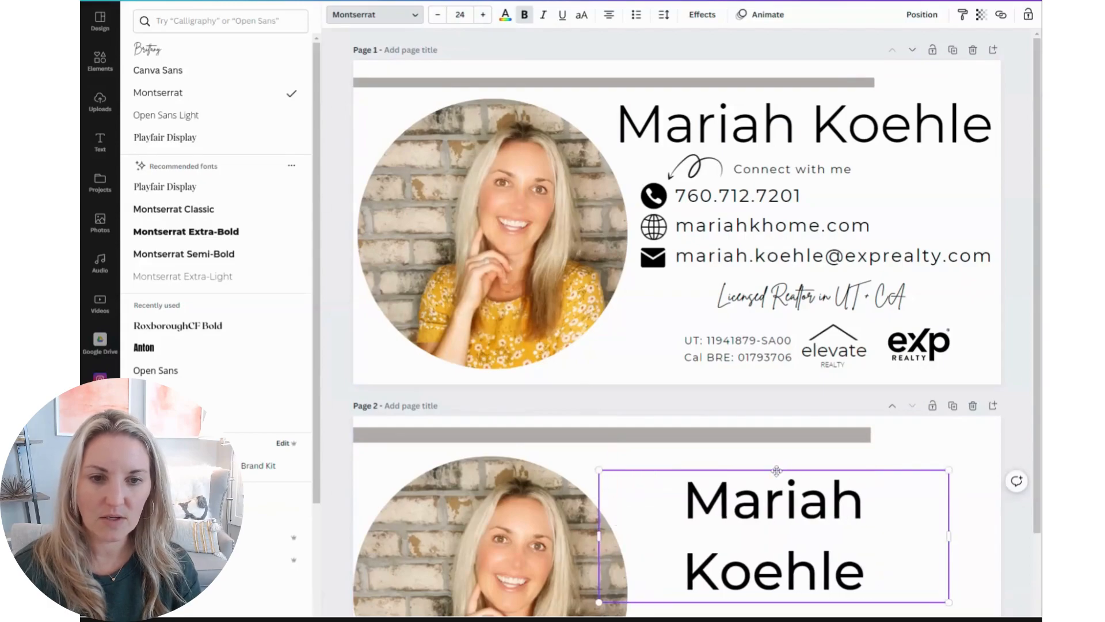
left_click_drag(778, 470, 762, 447)
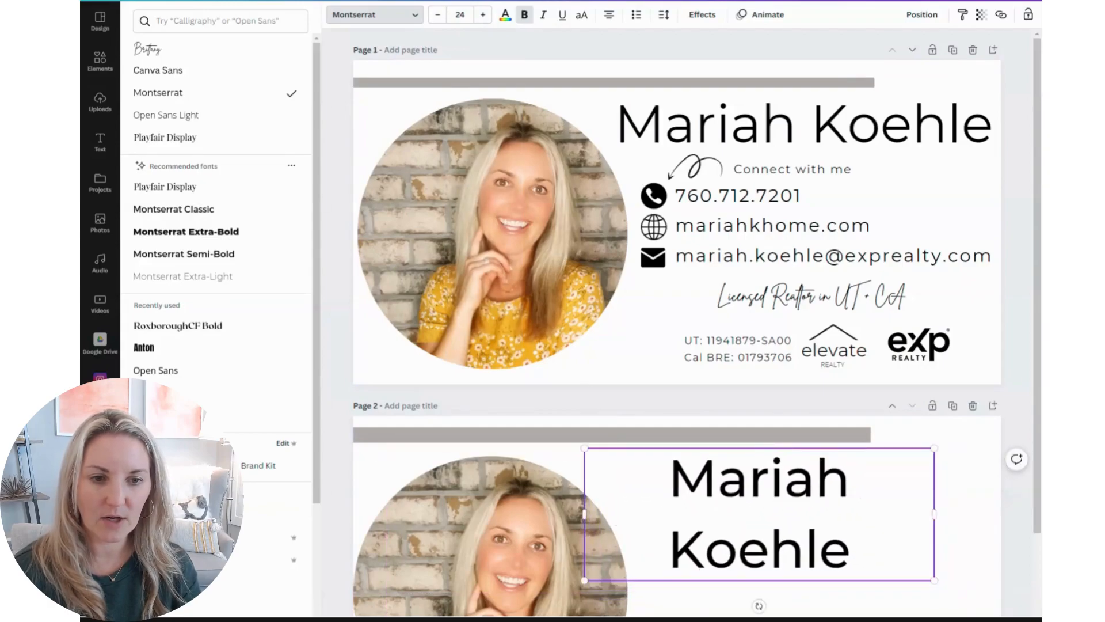
left_click_drag(939, 512, 1020, 518)
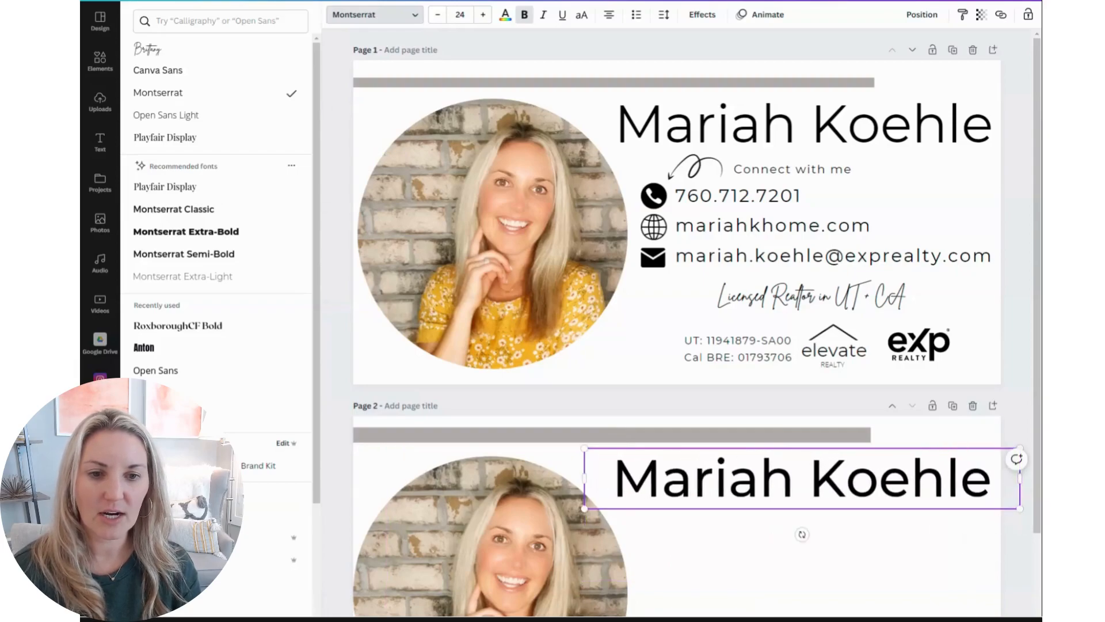
left_click_drag(807, 449, 817, 453)
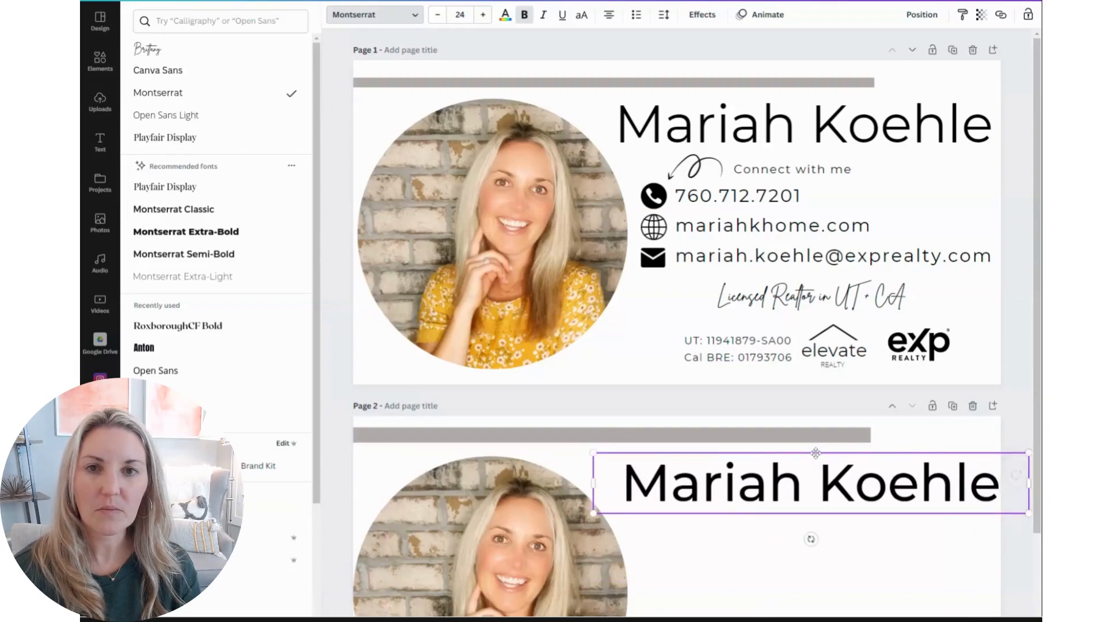
Remove bold from the name and scale the text box down to about size 21.1, right of the photo
left_click(530, 19)
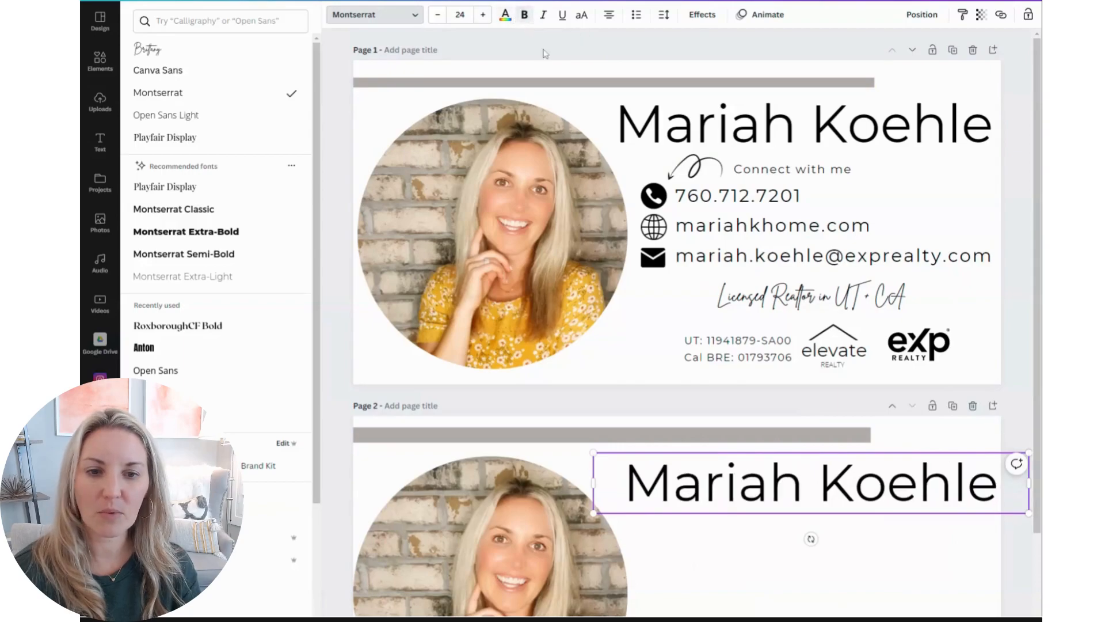
left_click_drag(593, 453, 646, 461)
left_click_drag(842, 457, 819, 453)
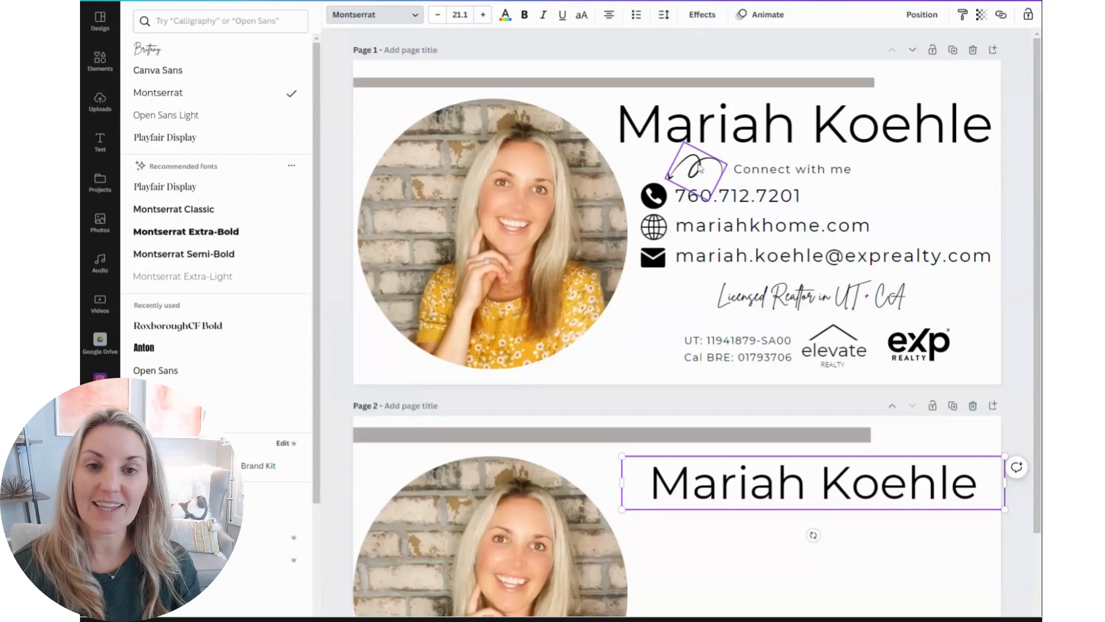
Search the elements for an arrow and add the curly loop arrow graphic to page 2
left_click(99, 62)
left_click(175, 20)
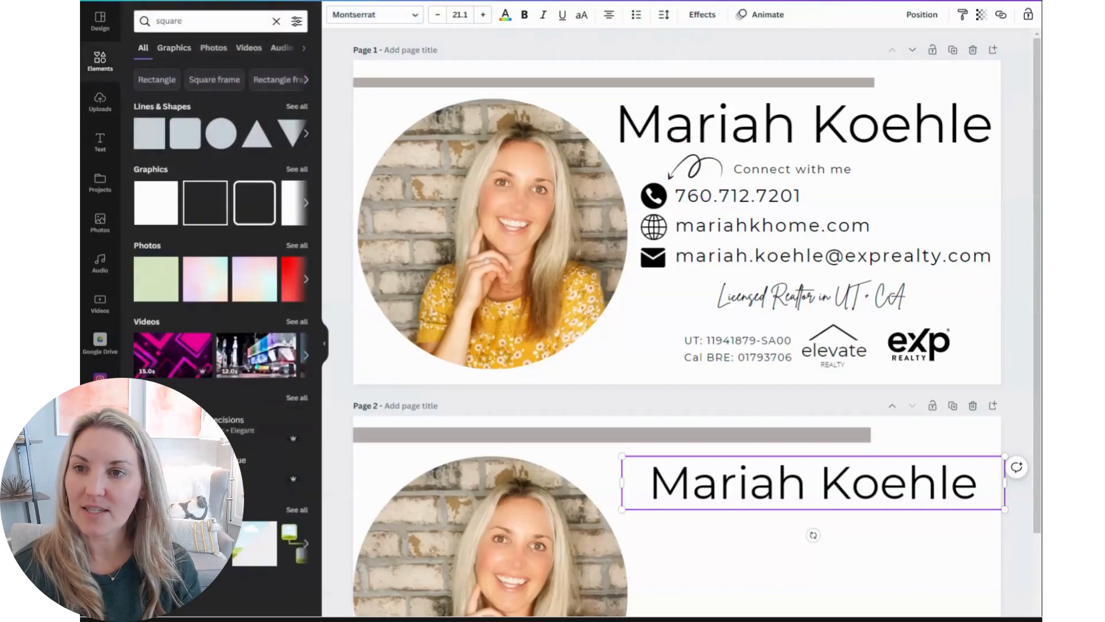
type("square")
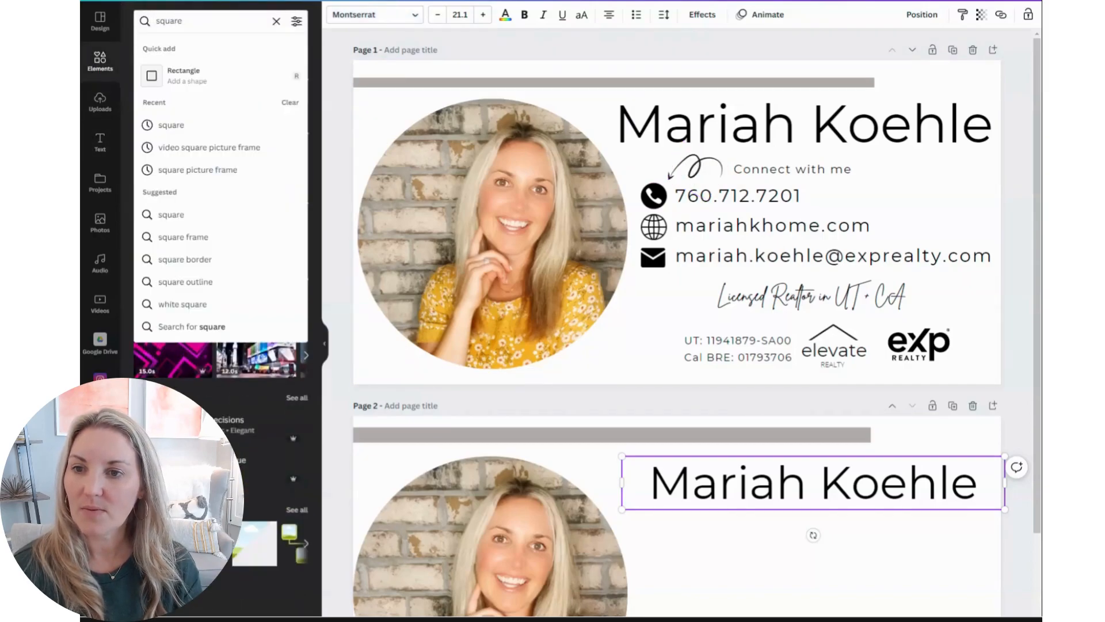
left_click(276, 22)
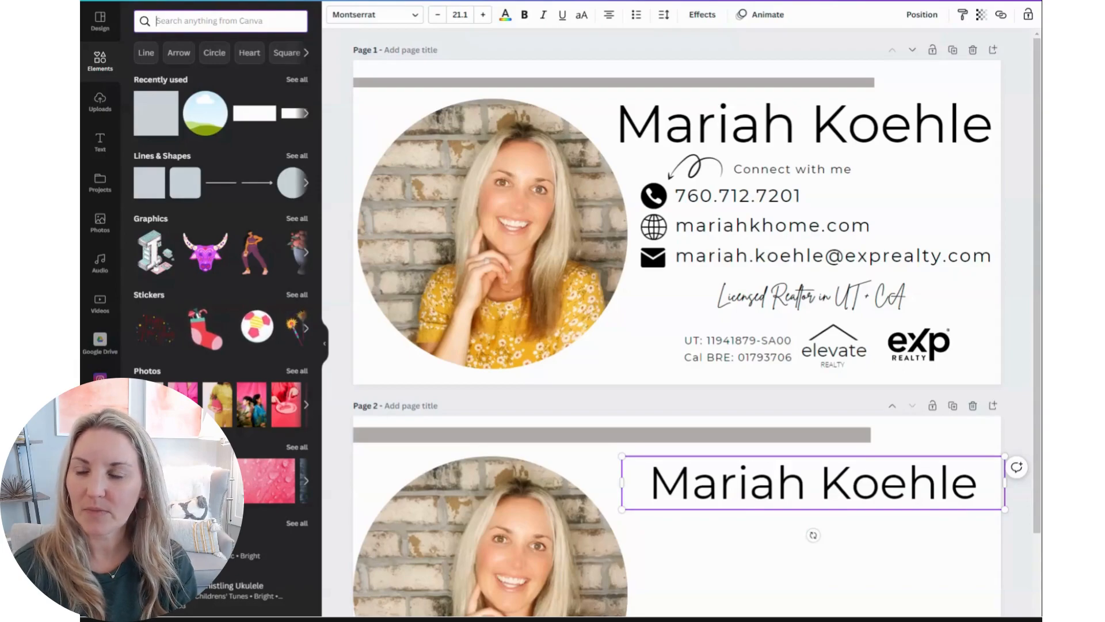
type("a")
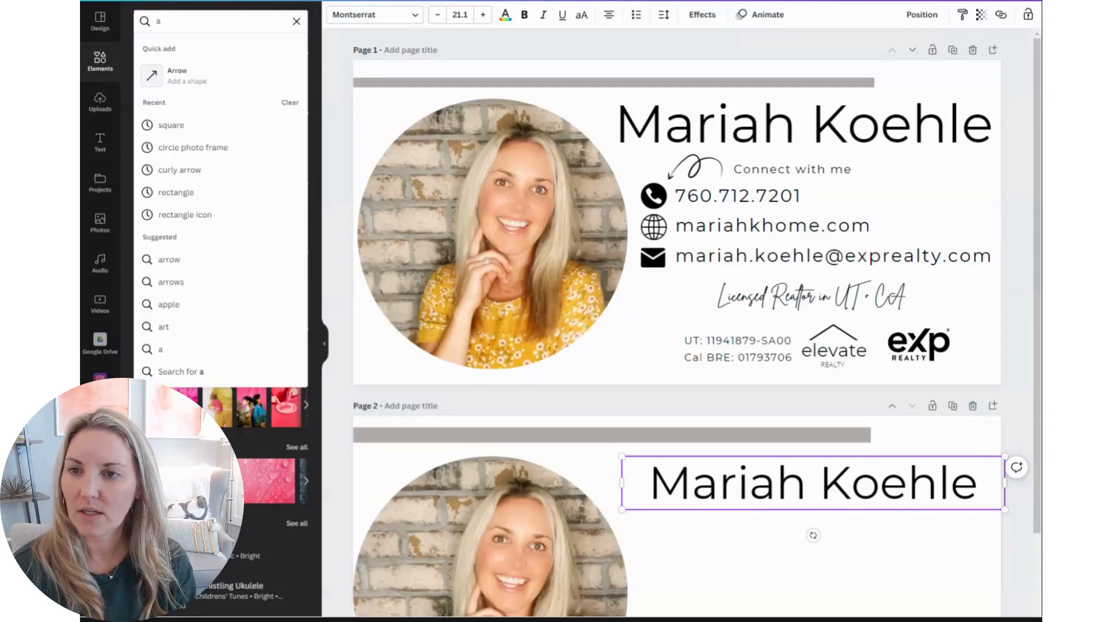
type("arow")
key("Return")
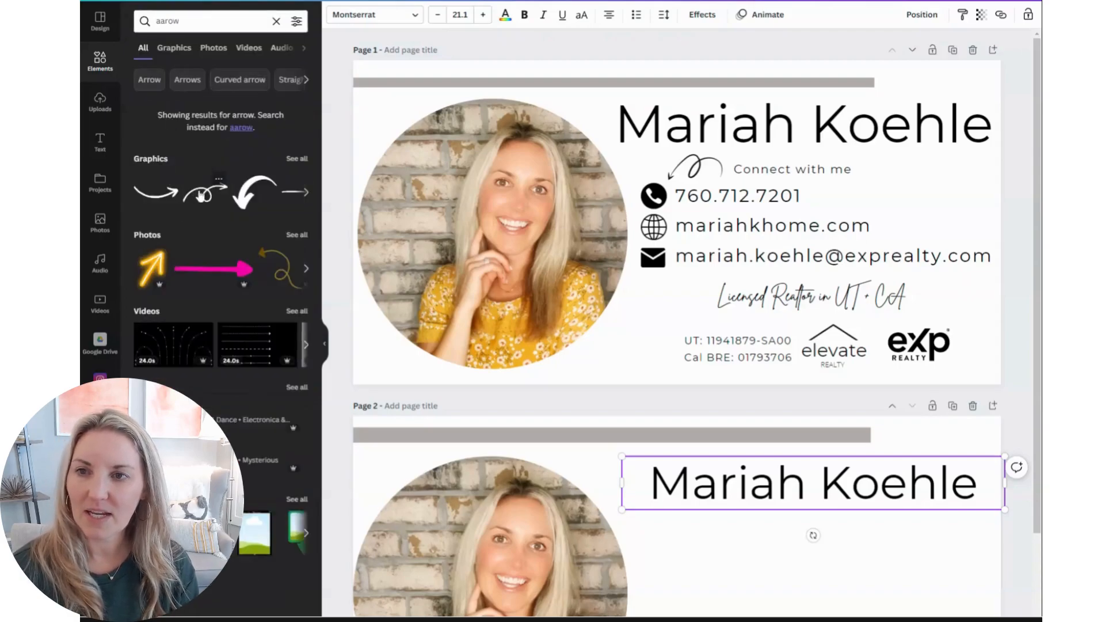
left_click_drag(201, 197, 588, 488)
scroll(588, 488, "down", 3)
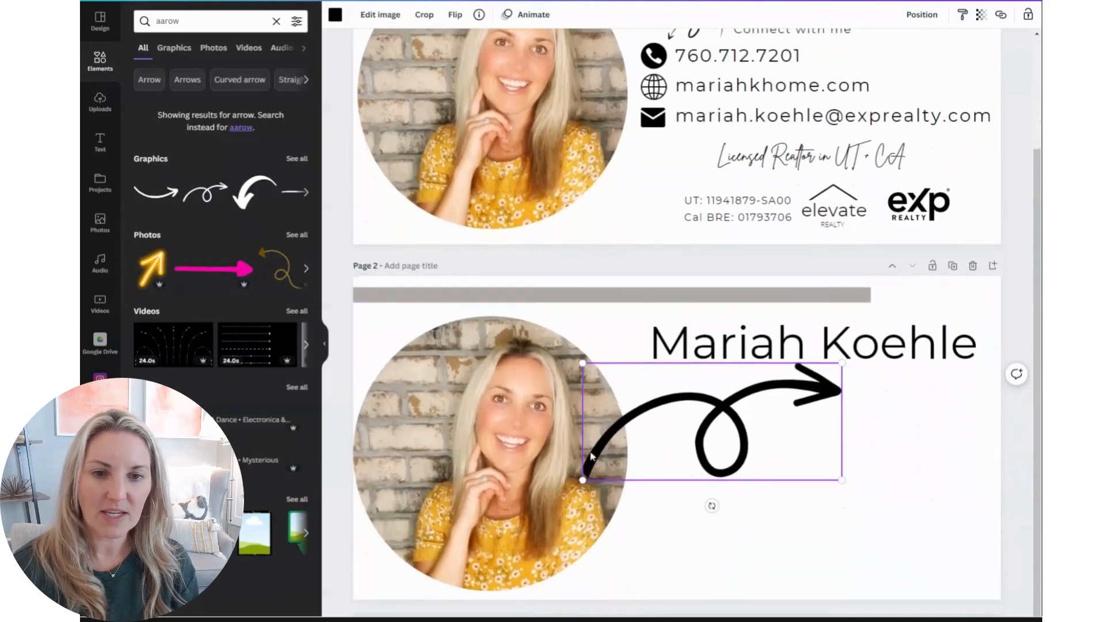
Shrink and rotate the arrow to point down-left, and place it just below the name
left_click_drag(582, 363, 755, 440)
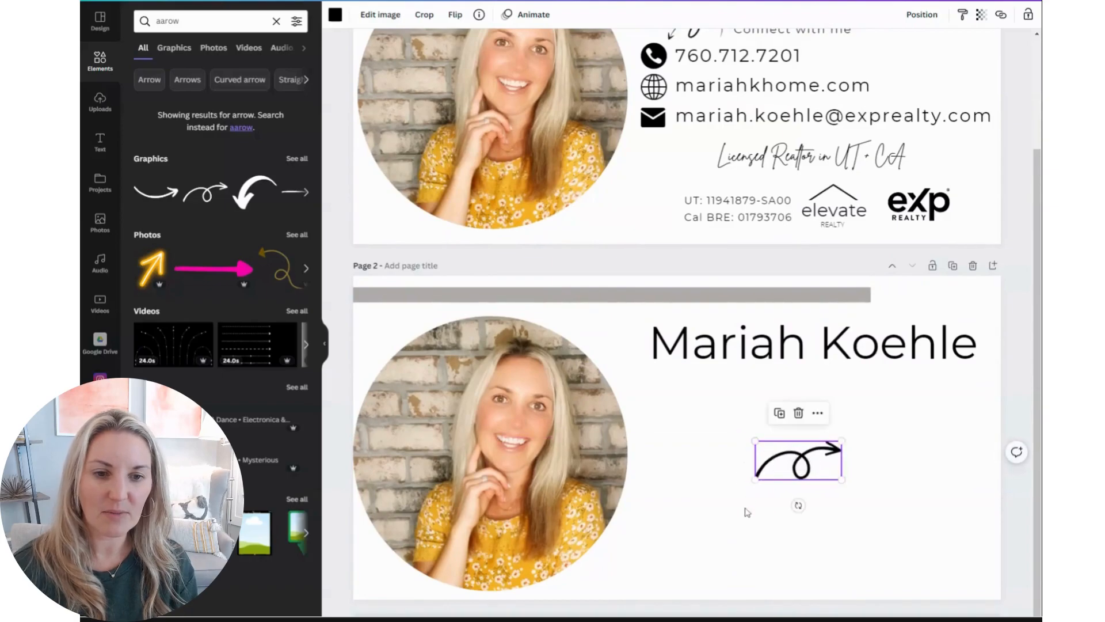
left_click_drag(799, 506, 763, 390)
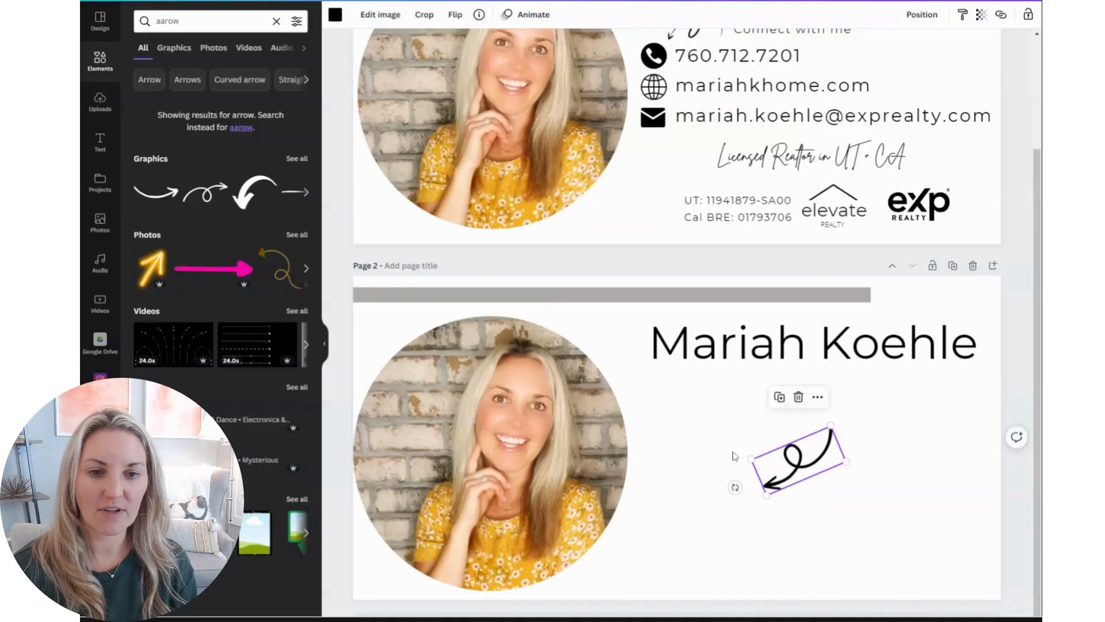
left_click_drag(830, 426, 723, 392)
scroll(731, 393, "up", 1)
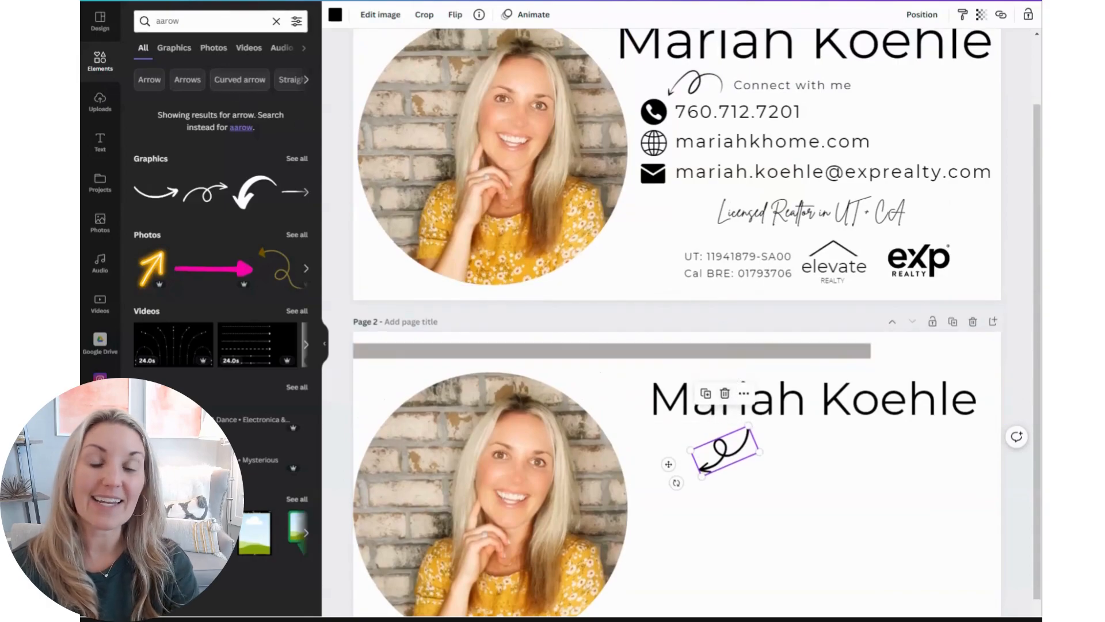
Search for a phone icon, add the black circular phone graphic, and shrink it below the arrow
left_click(196, 22)
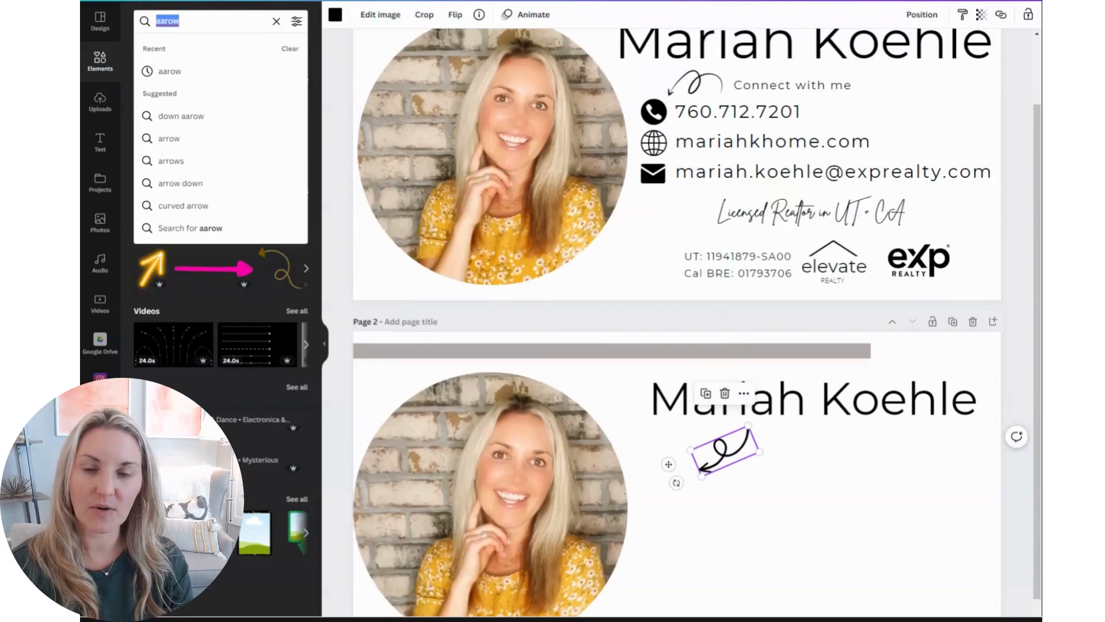
type("p")
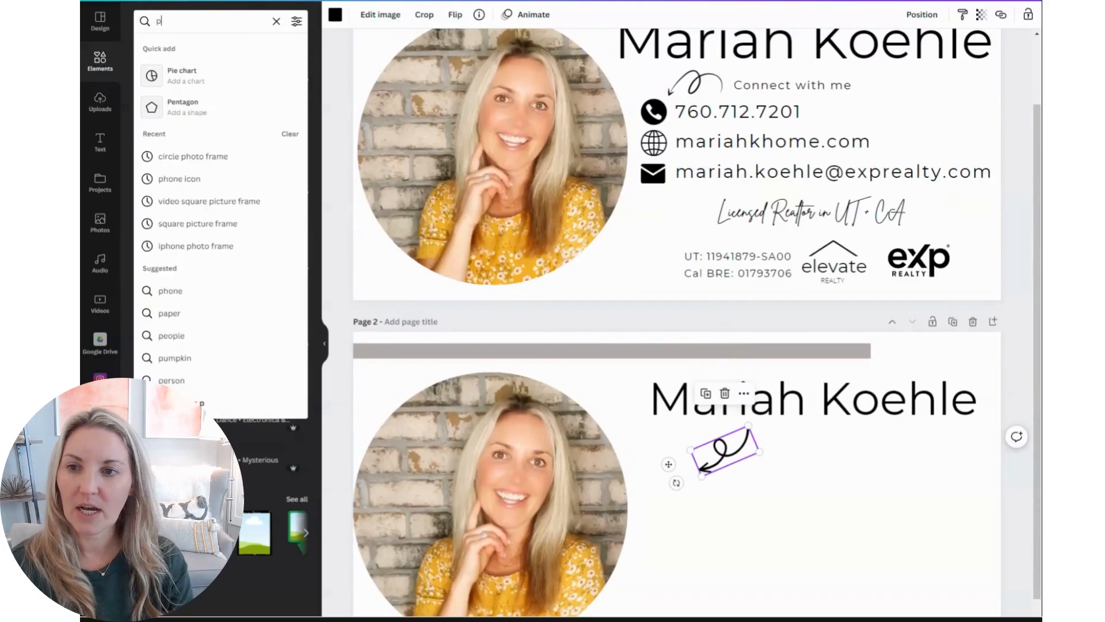
left_click(176, 179)
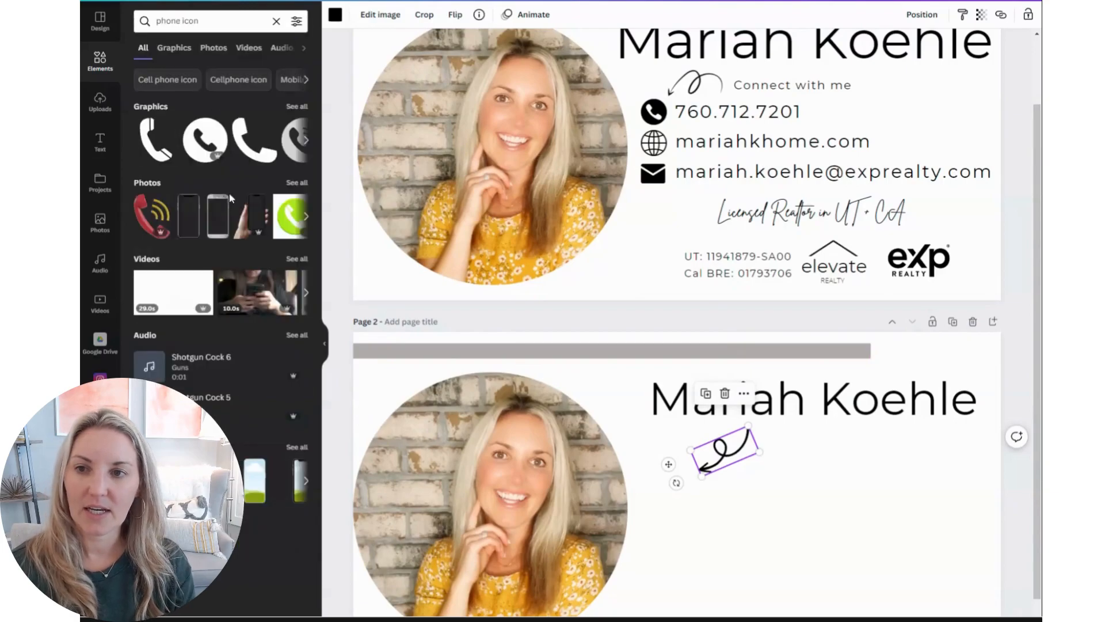
left_click(195, 144)
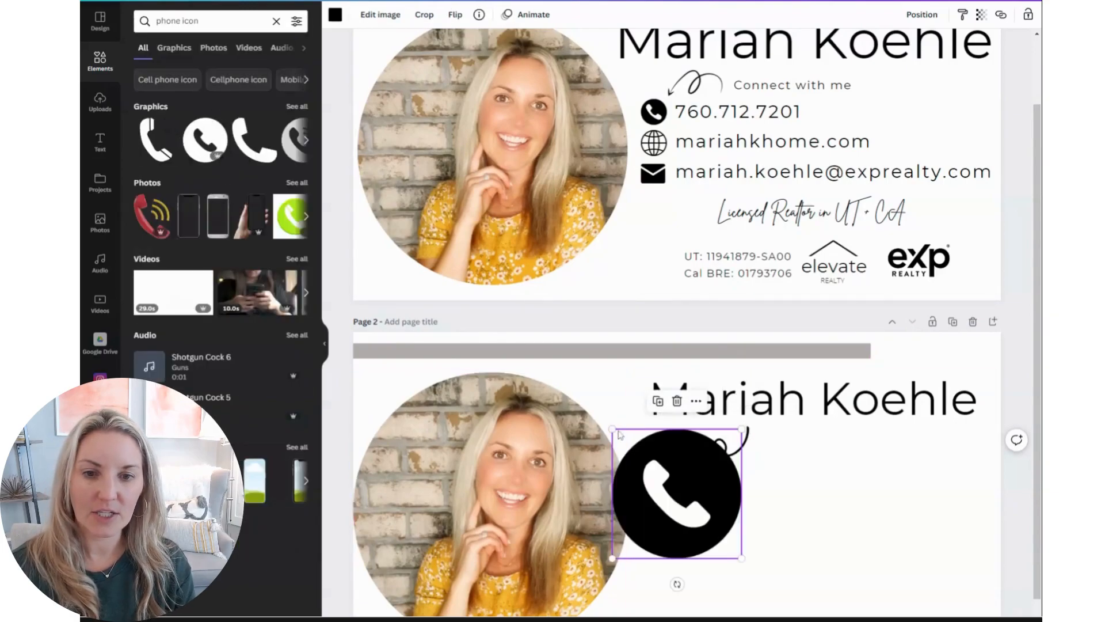
left_click_drag(612, 429, 697, 505)
Search for a web icon and add a globe graphic to page 2
double_click(179, 21)
type("web")
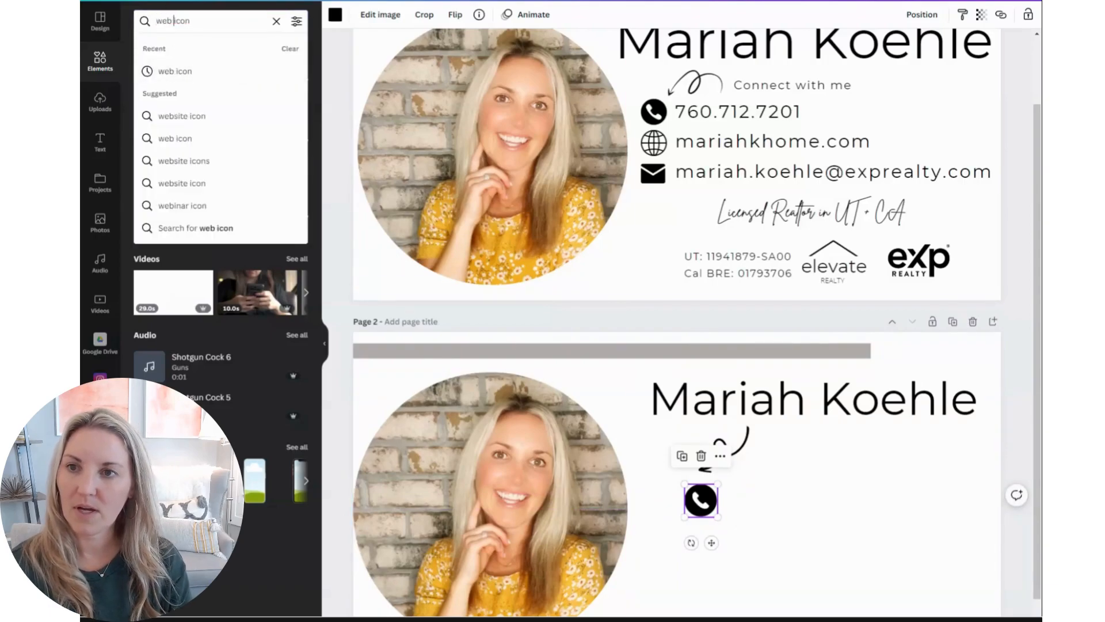
left_click(170, 72)
left_click_drag(156, 140, 659, 524)
scroll(832, 489, "down", 1)
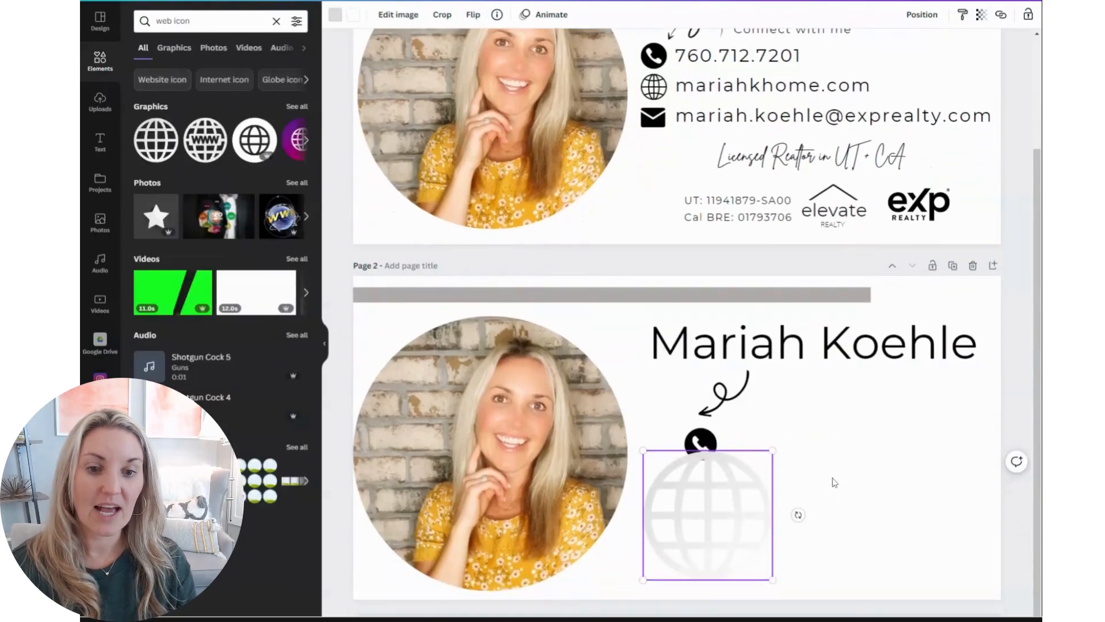
Recolor both of the globe's colors black and shrink it to sit below the phone icon
left_click(336, 17)
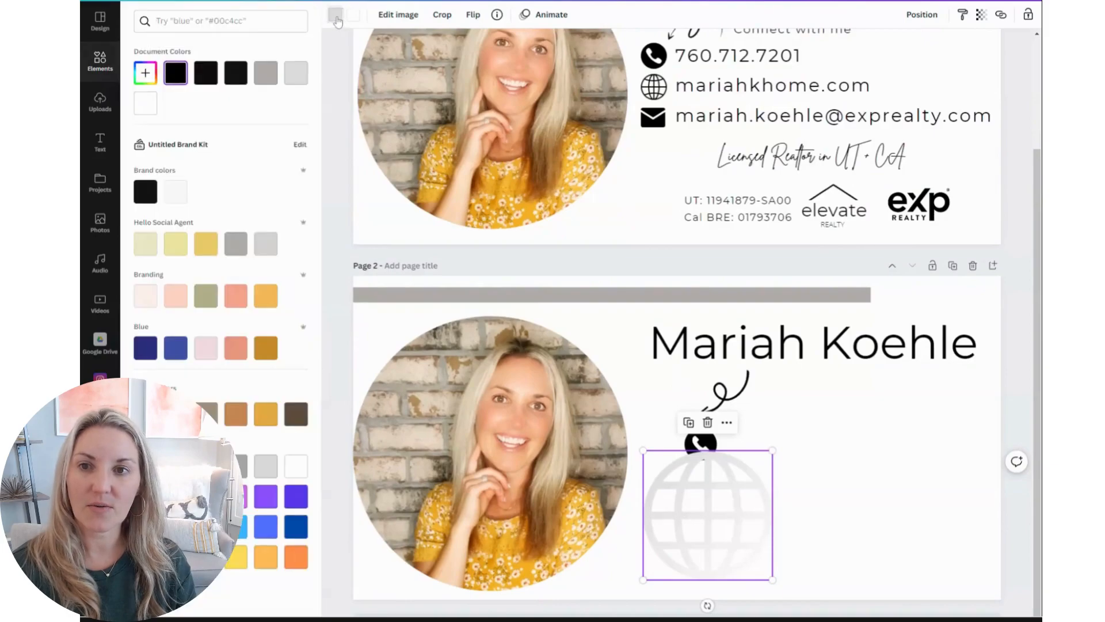
left_click(141, 195)
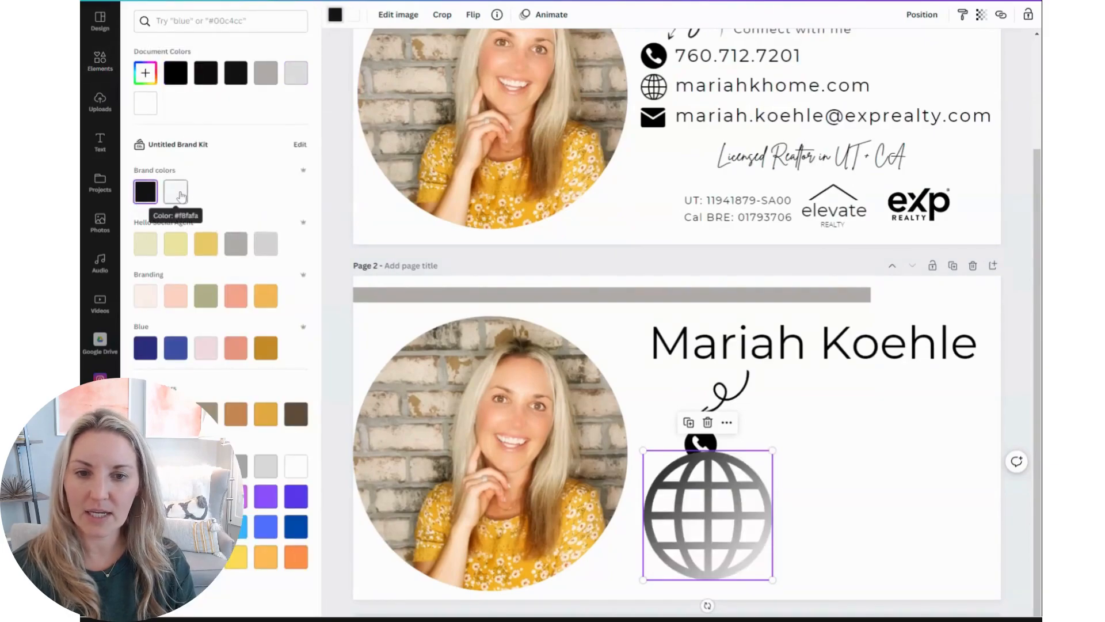
left_click(173, 76)
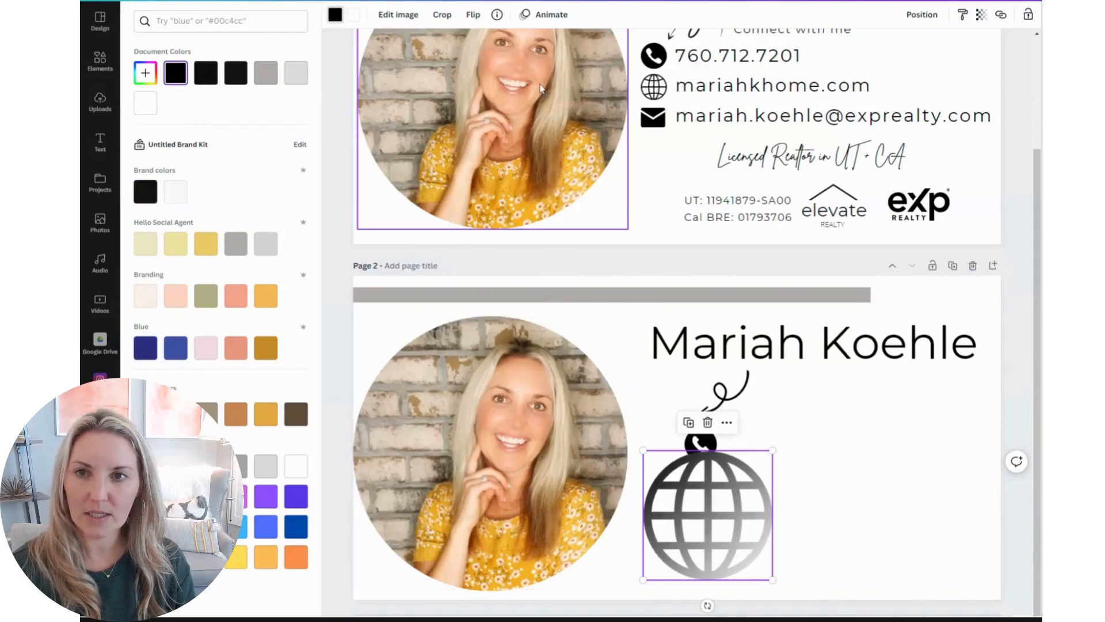
left_click(353, 15)
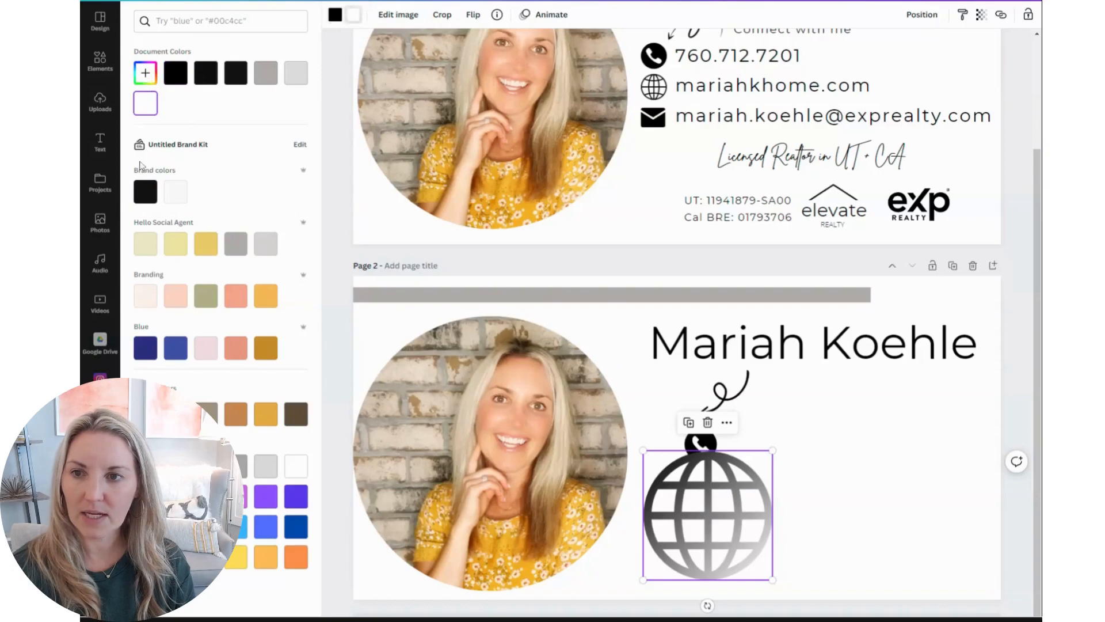
left_click(147, 194)
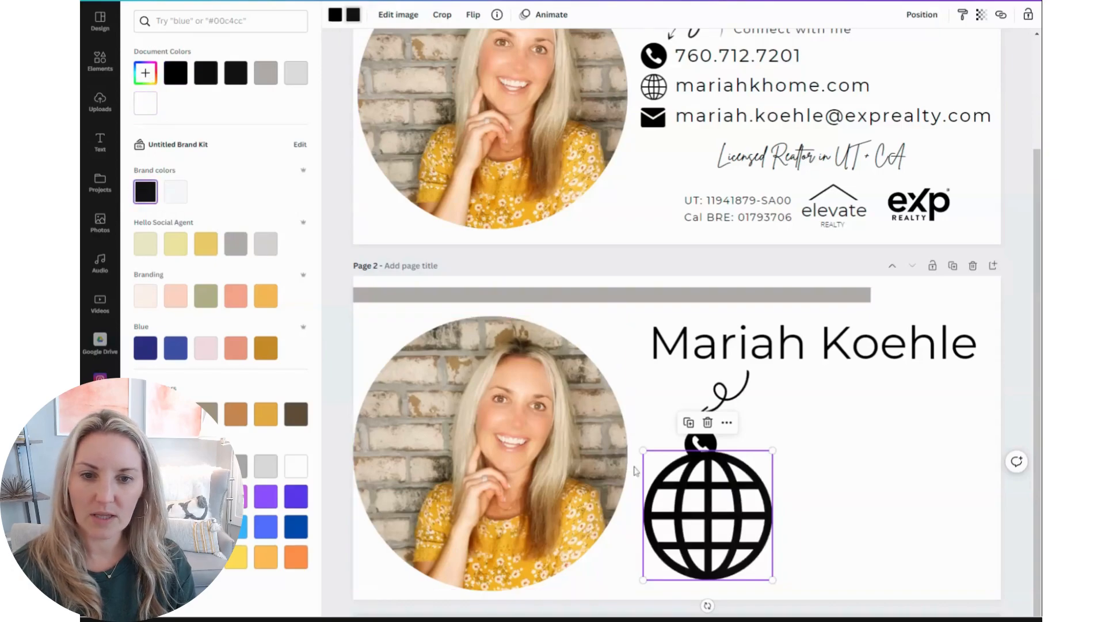
left_click_drag(643, 449, 703, 485)
Search for an email icon, add a small solid envelope below the globe, and delete the outline envelope
left_click(98, 78)
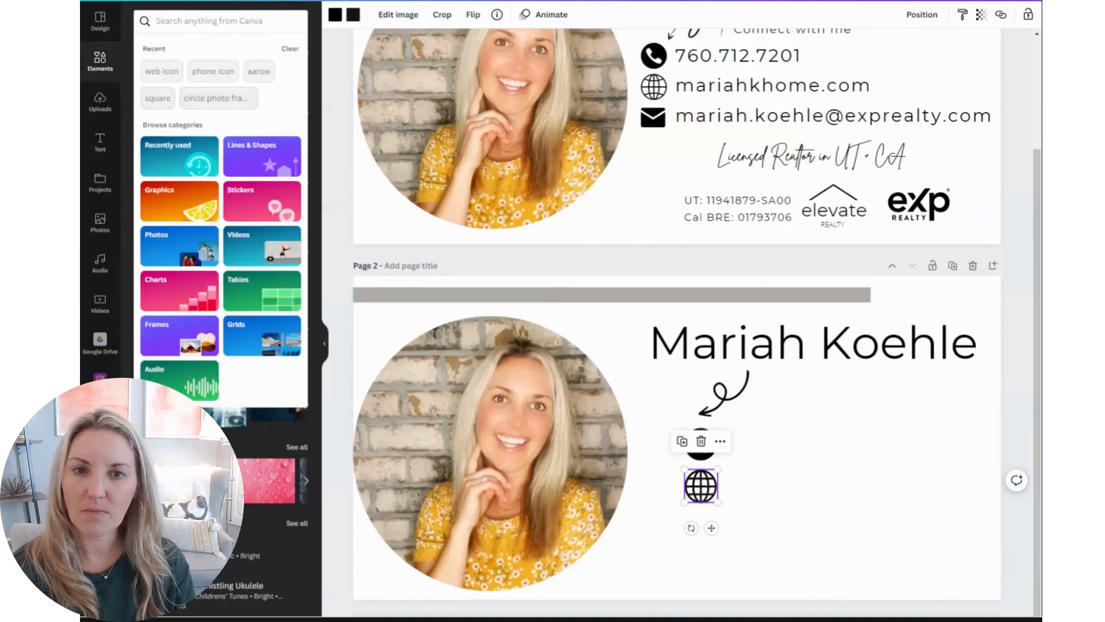
left_click(210, 22)
type("email")
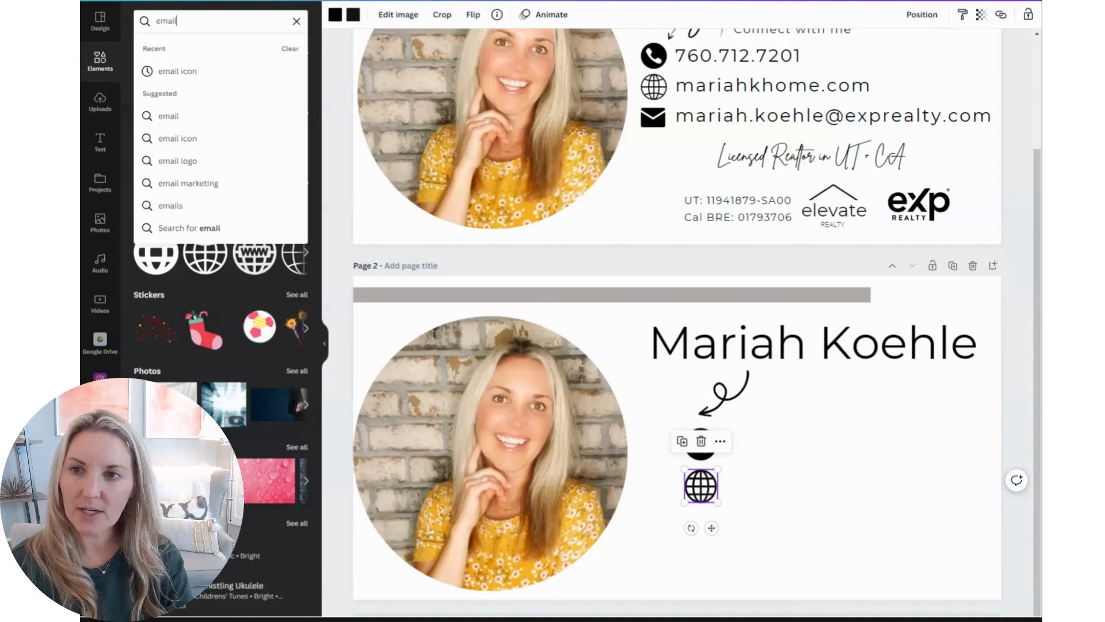
left_click(170, 72)
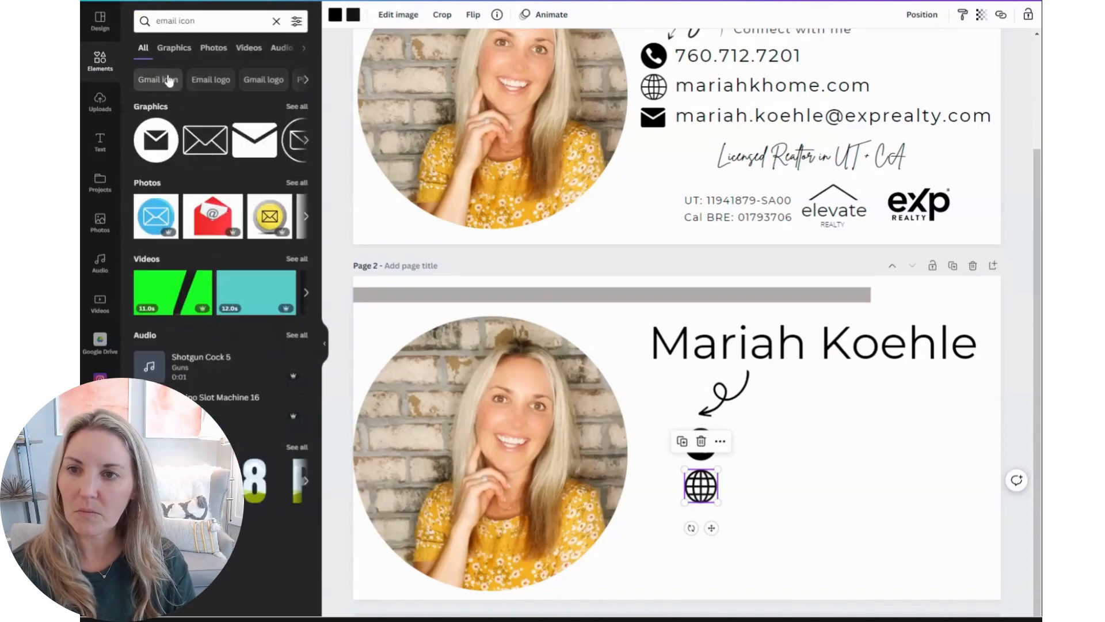
left_click_drag(209, 147, 596, 500)
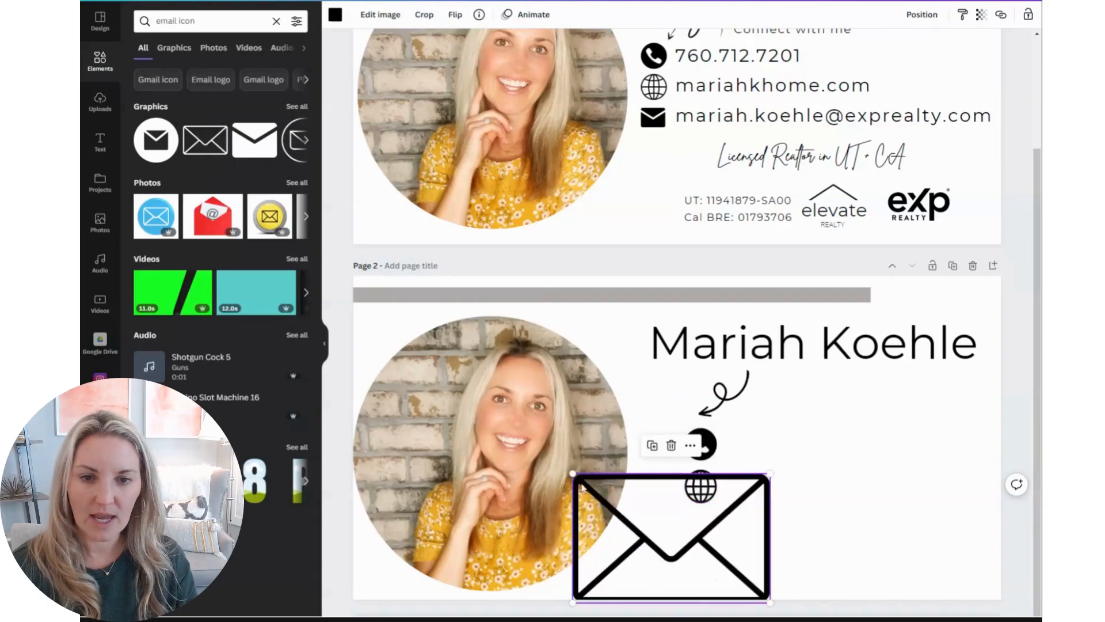
left_click_drag(256, 149, 704, 532)
left_click(681, 523)
key("Delete")
Align the phone, globe and envelope icons evenly in a vertical column under the arrow
left_click(694, 441)
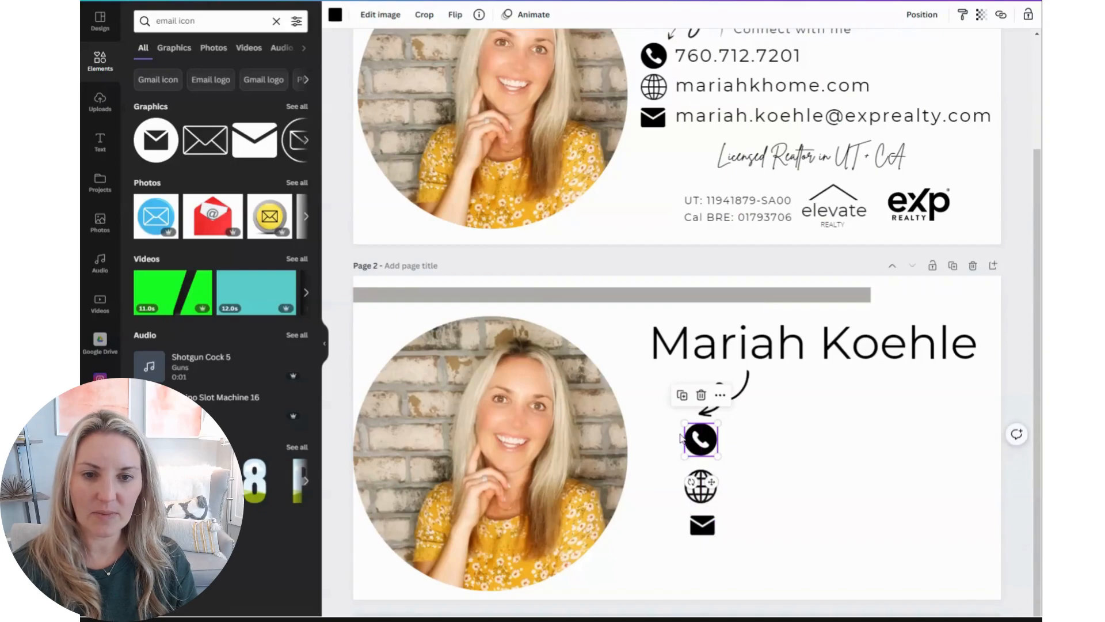
left_click(695, 494)
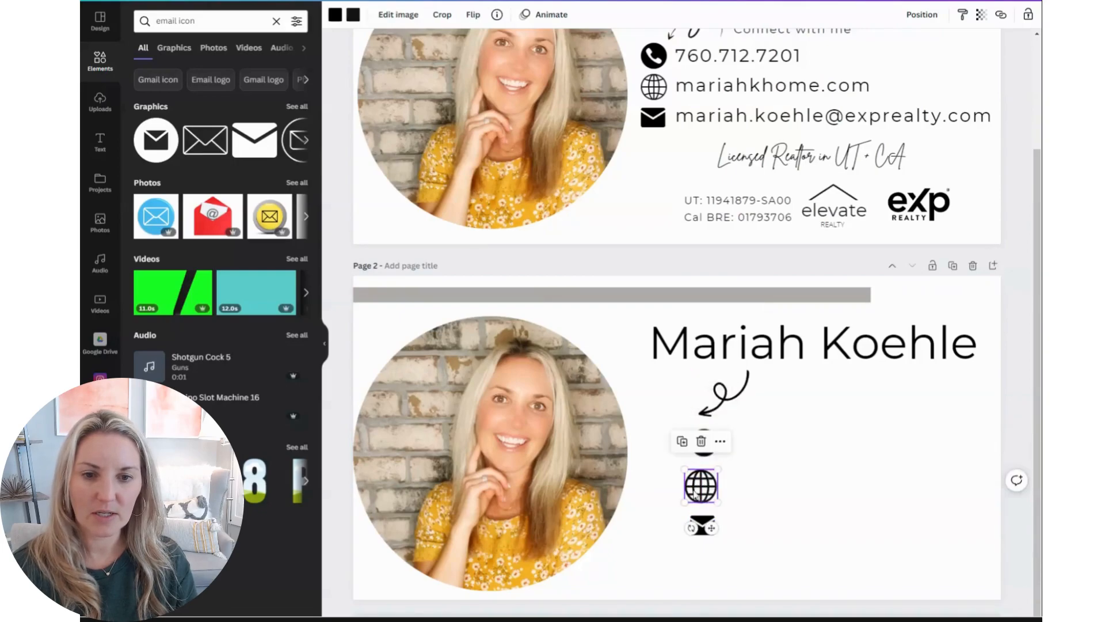
left_click_drag(698, 489, 710, 481)
left_click_drag(704, 526, 704, 514)
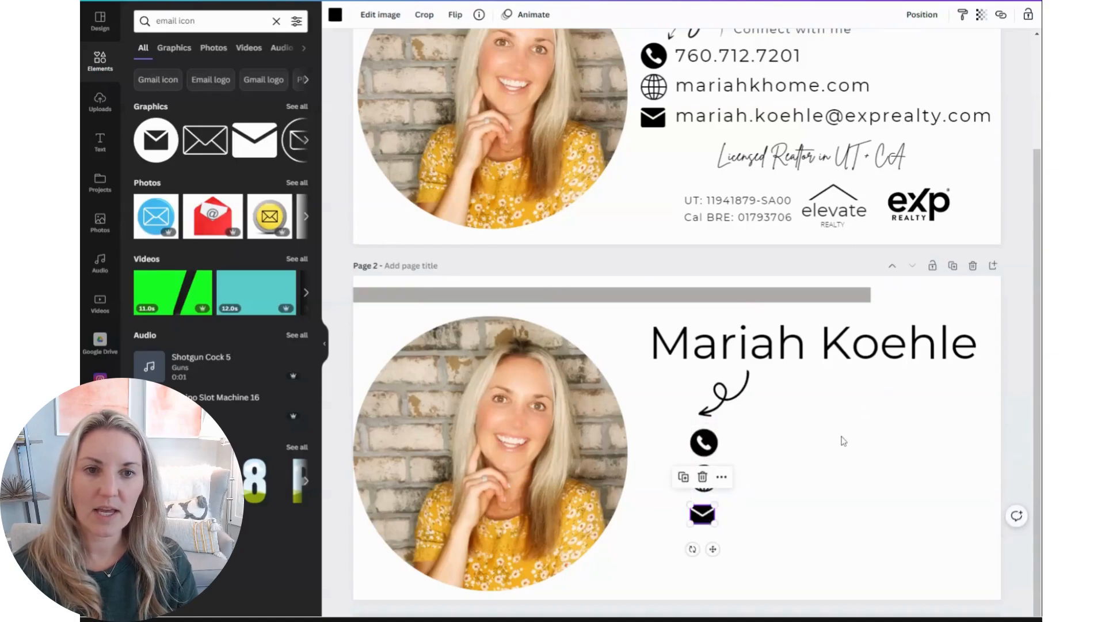
Add a subheading text box and move it beside the phone icon on page 2
scroll(843, 441, "up", 2)
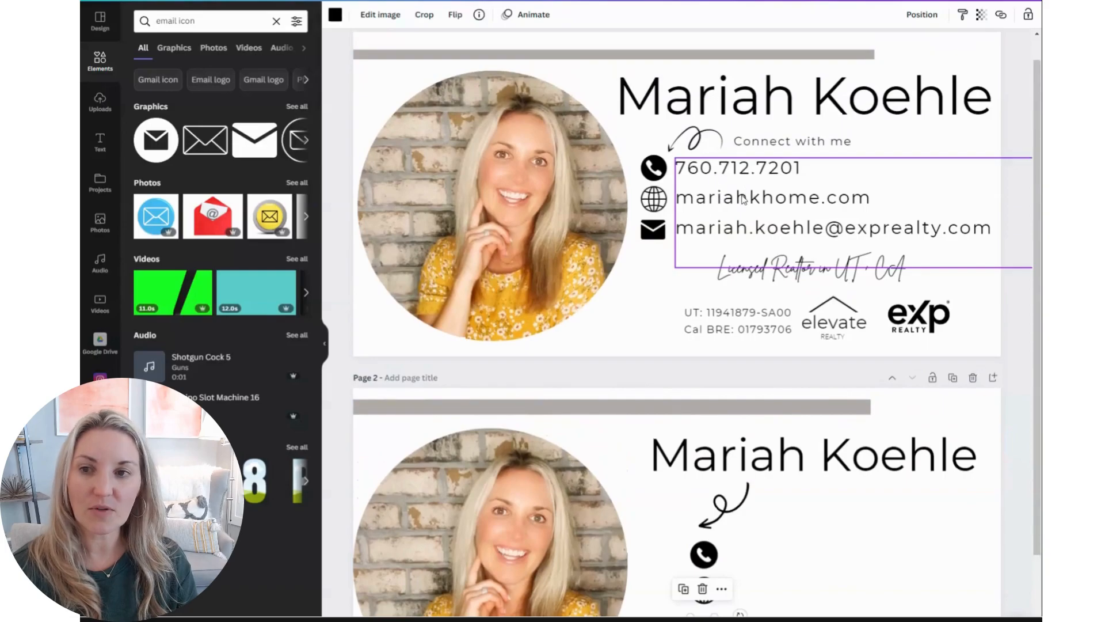
left_click(101, 142)
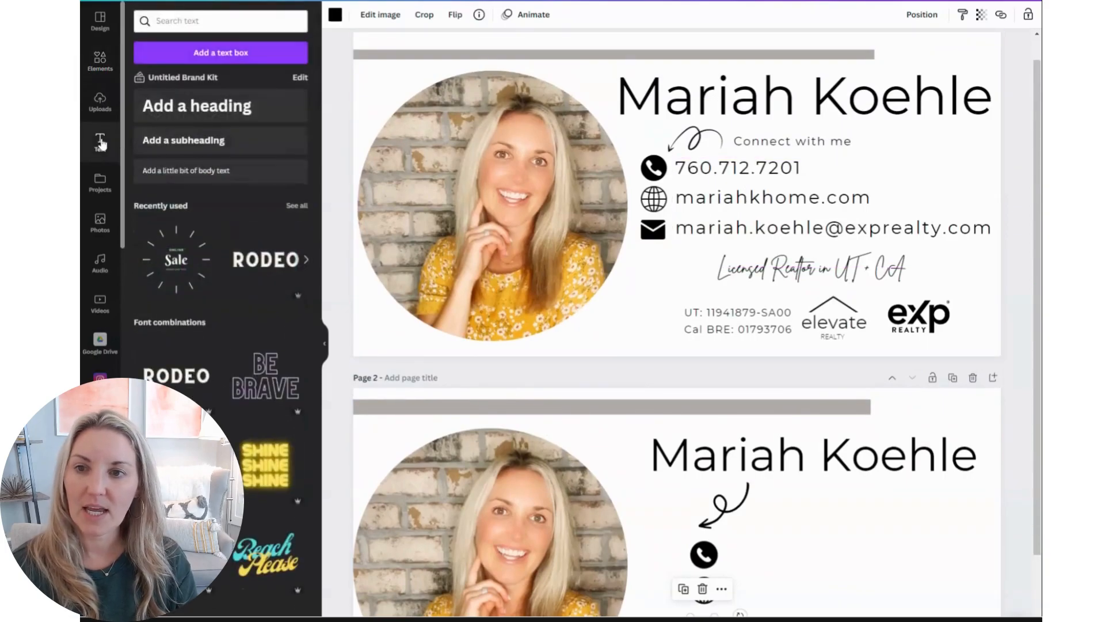
left_click(200, 138)
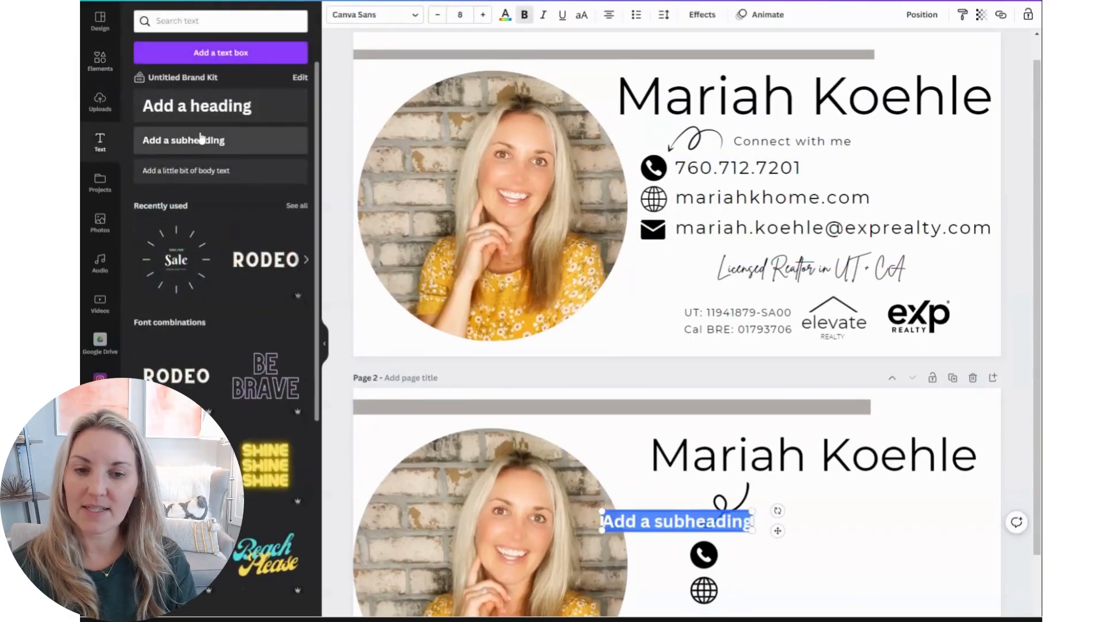
left_click(654, 521)
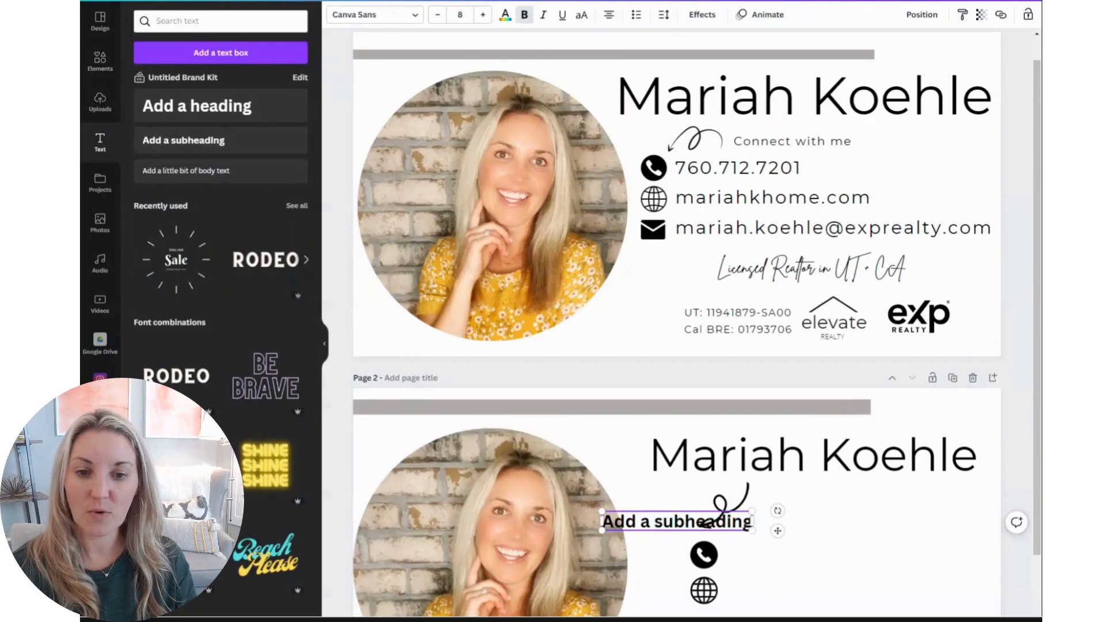
left_click_drag(602, 521, 755, 519)
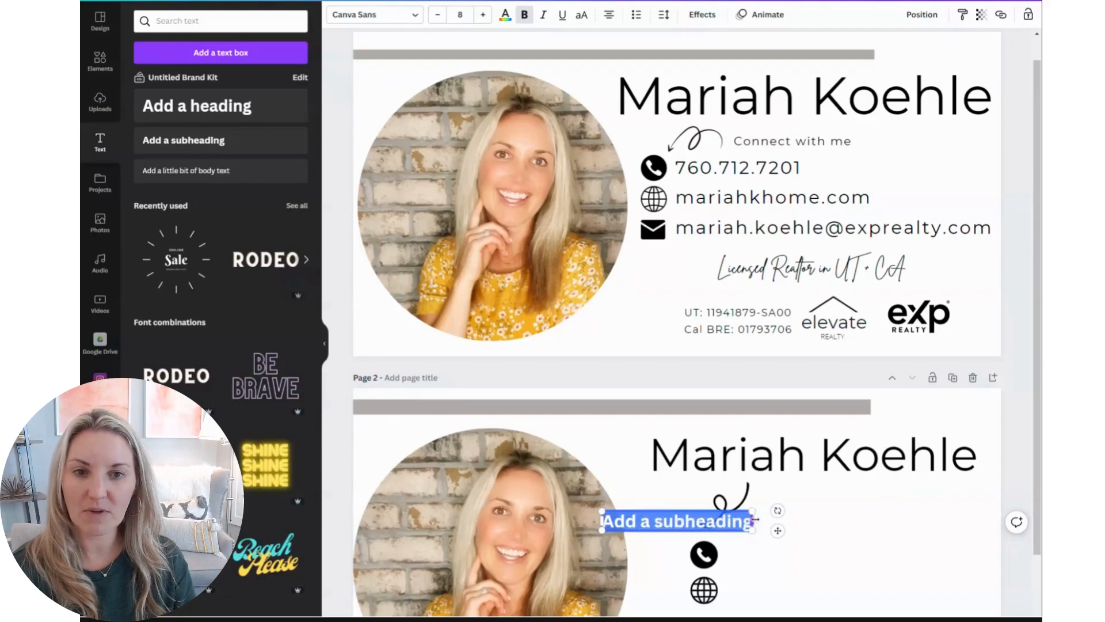
left_click_drag(640, 509, 773, 543)
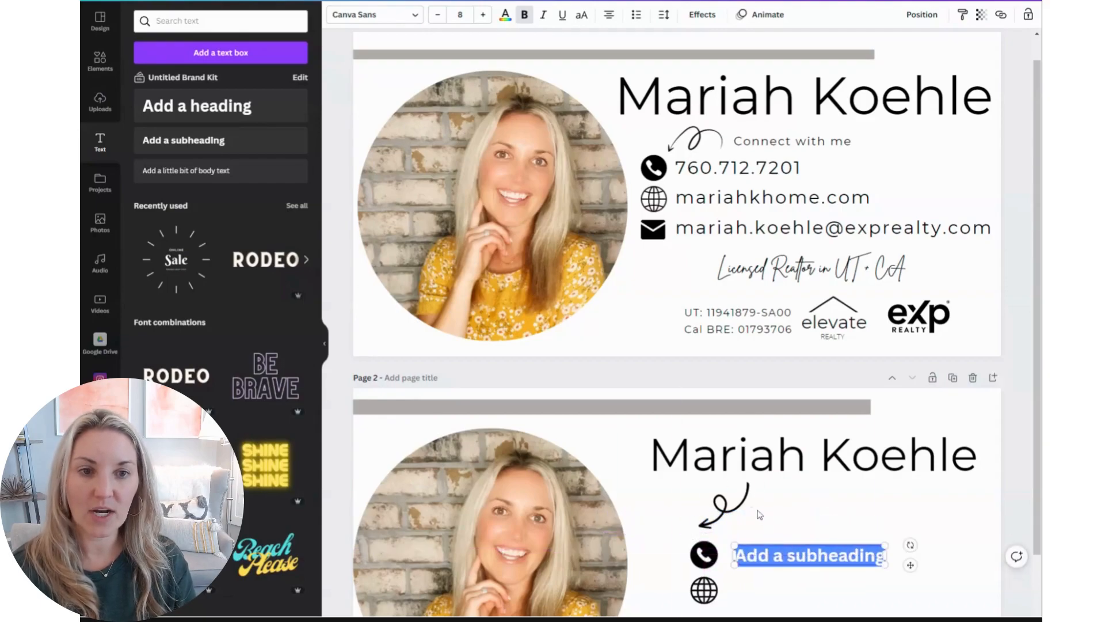
Replace the subheading text with the agent's phone number
scroll(765, 510, "down", 2)
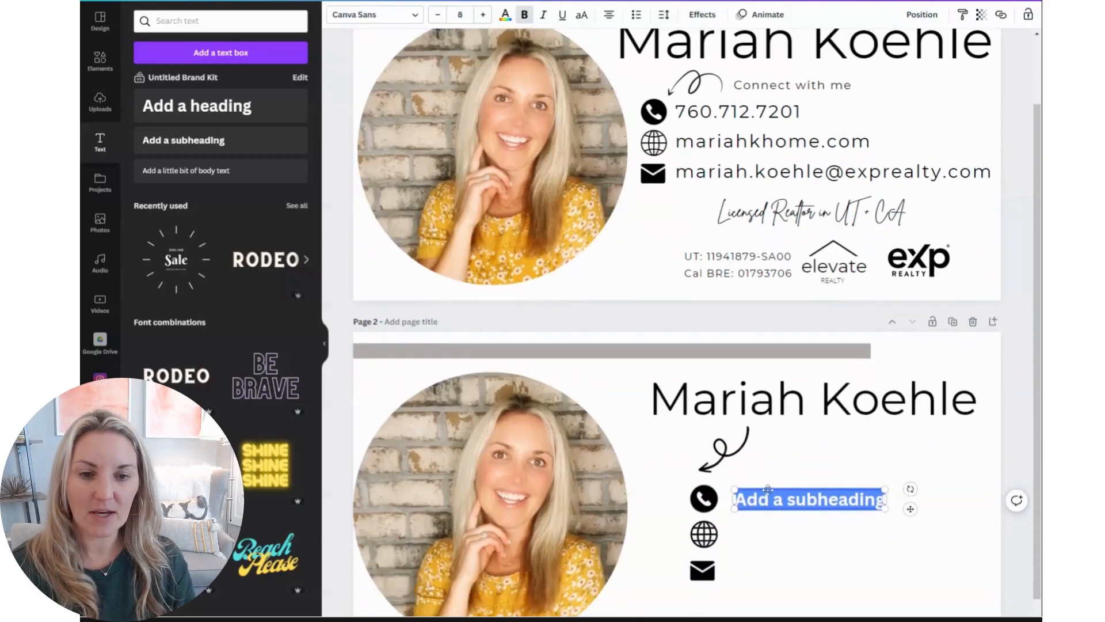
triple_click(759, 500)
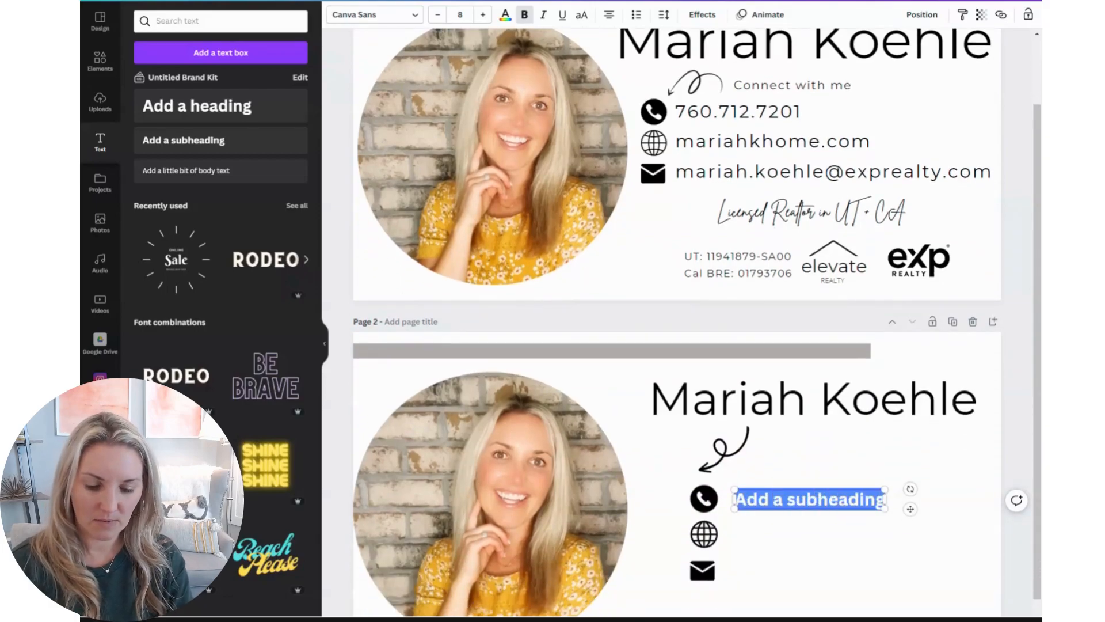
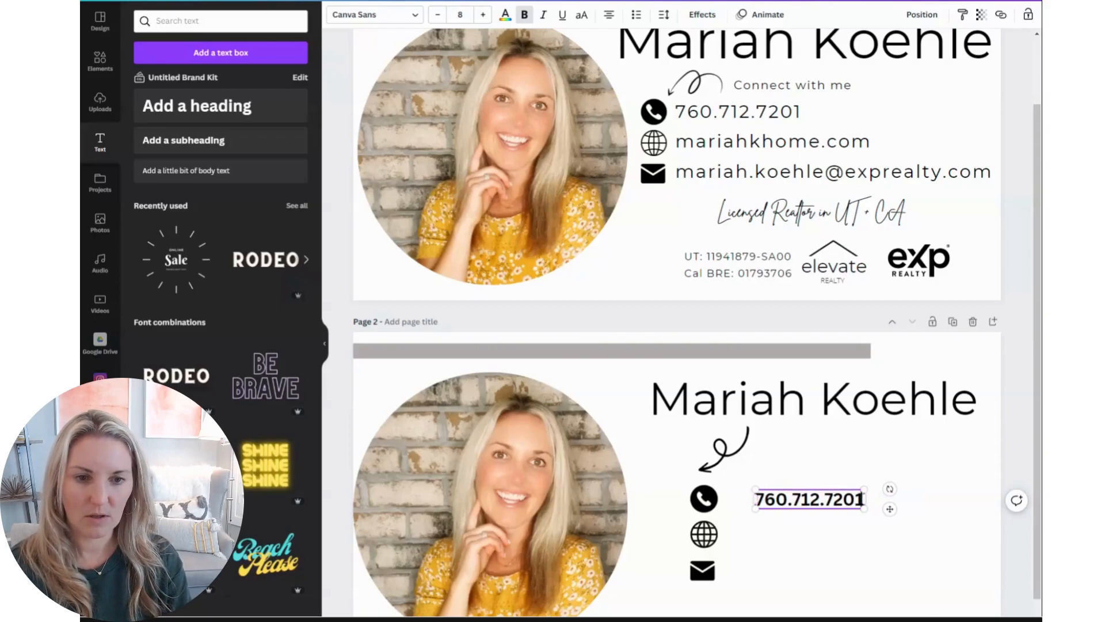
Add the website address and, in non-bold text, the e-mail address as further lines in the same text box
key("Return")
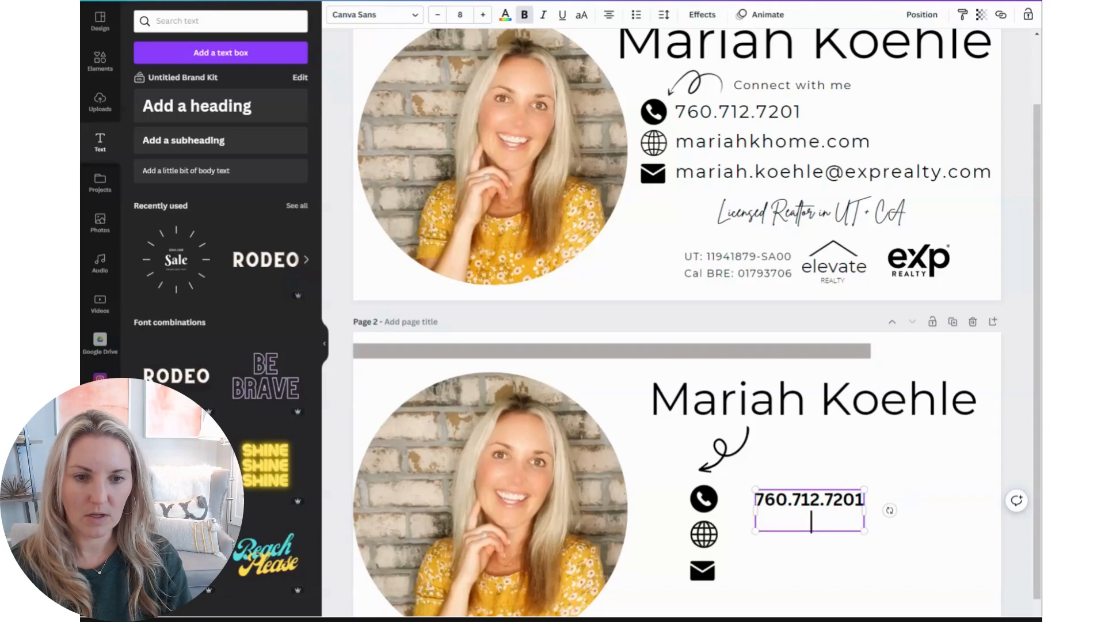
key("Return")
type("mariahkhome.com")
key("Return")
key("Return")
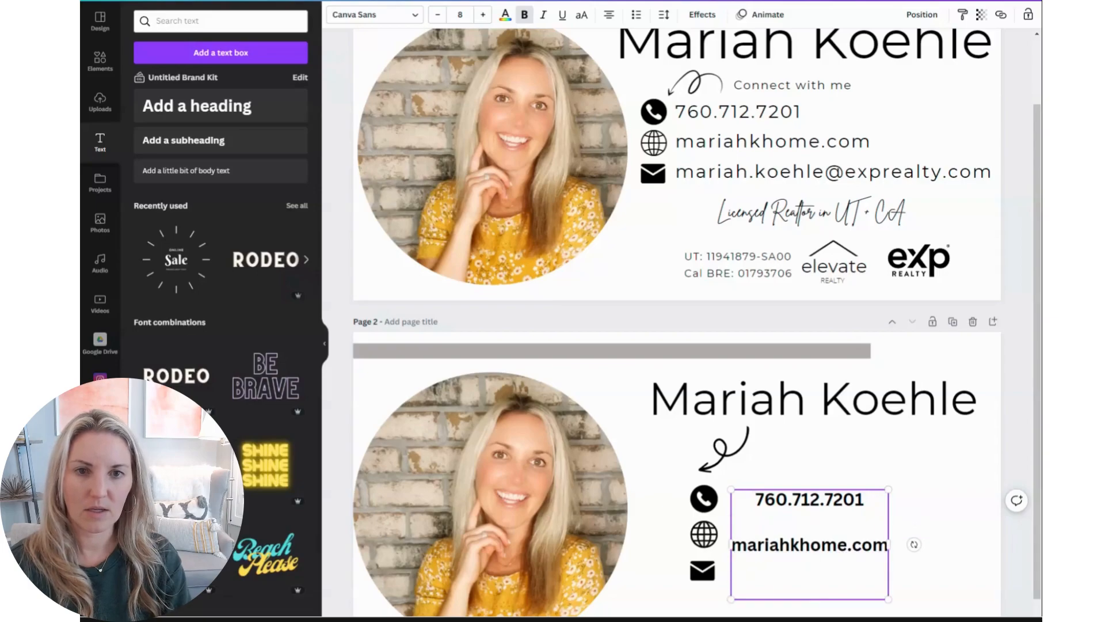
key("ctrl+b")
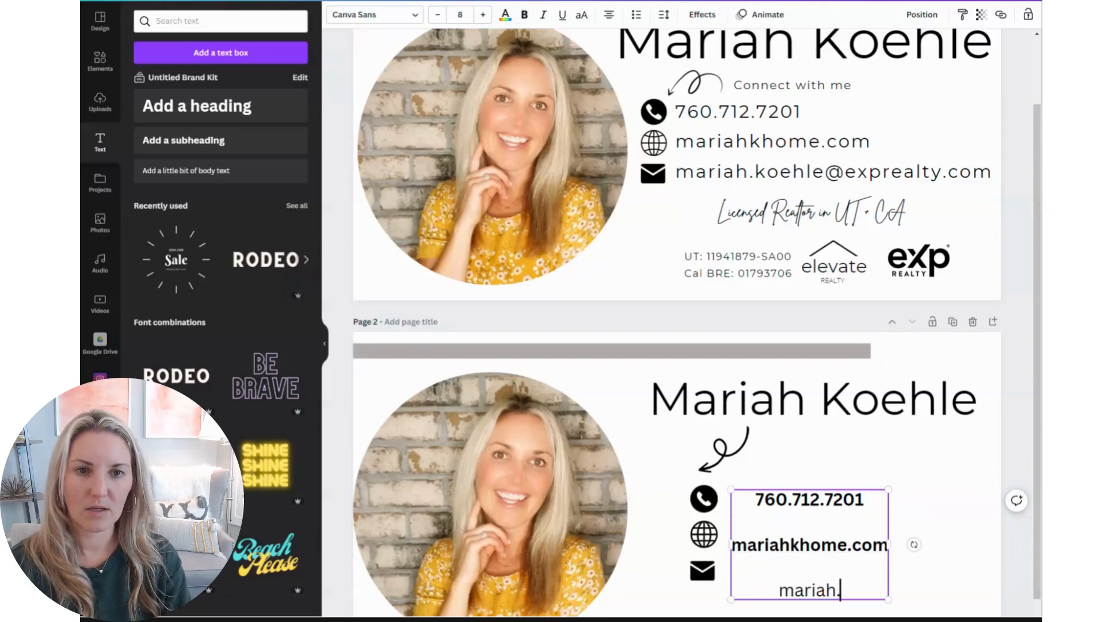
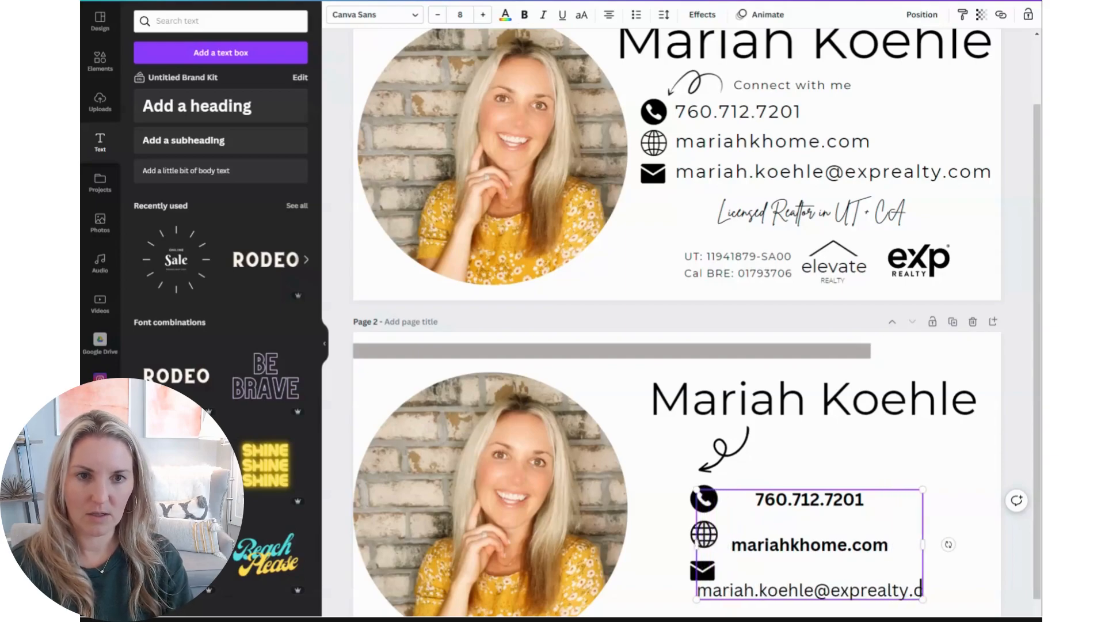
Left-align the contact text beside the icons, scale it down to size 6.4 and remove its bold
left_click_drag(939, 543, 993, 543)
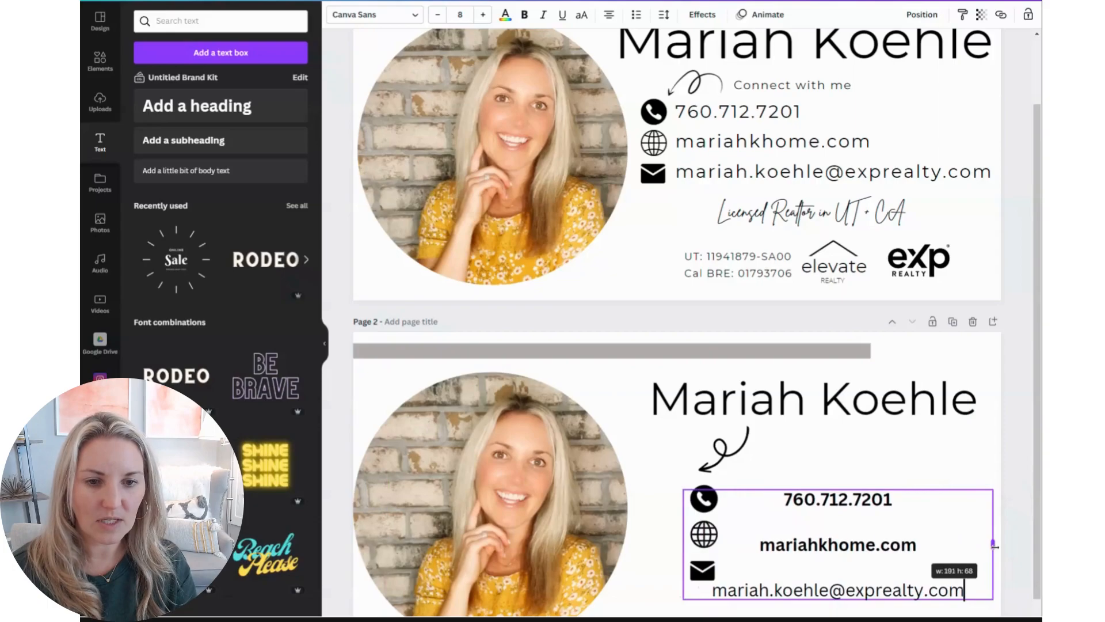
left_click(608, 14)
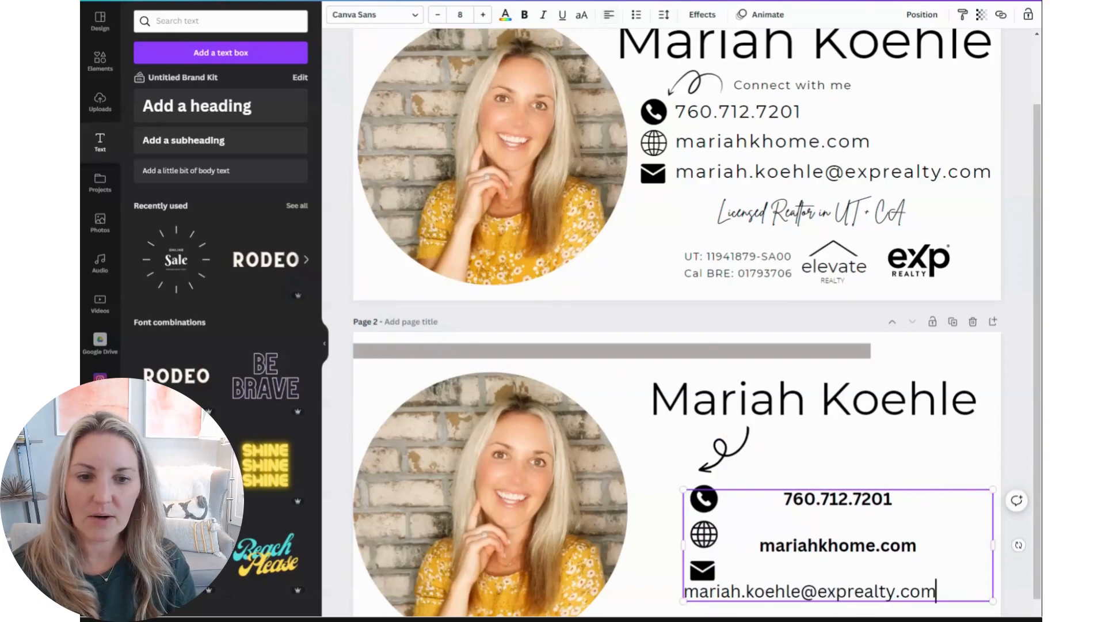
left_click(606, 16)
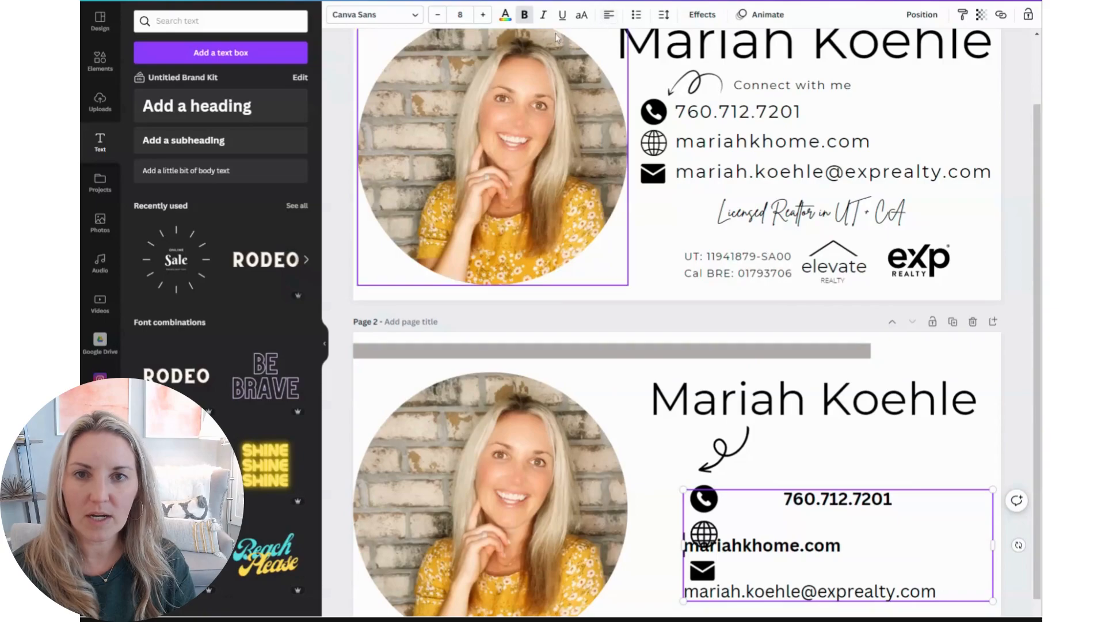
left_click(785, 498)
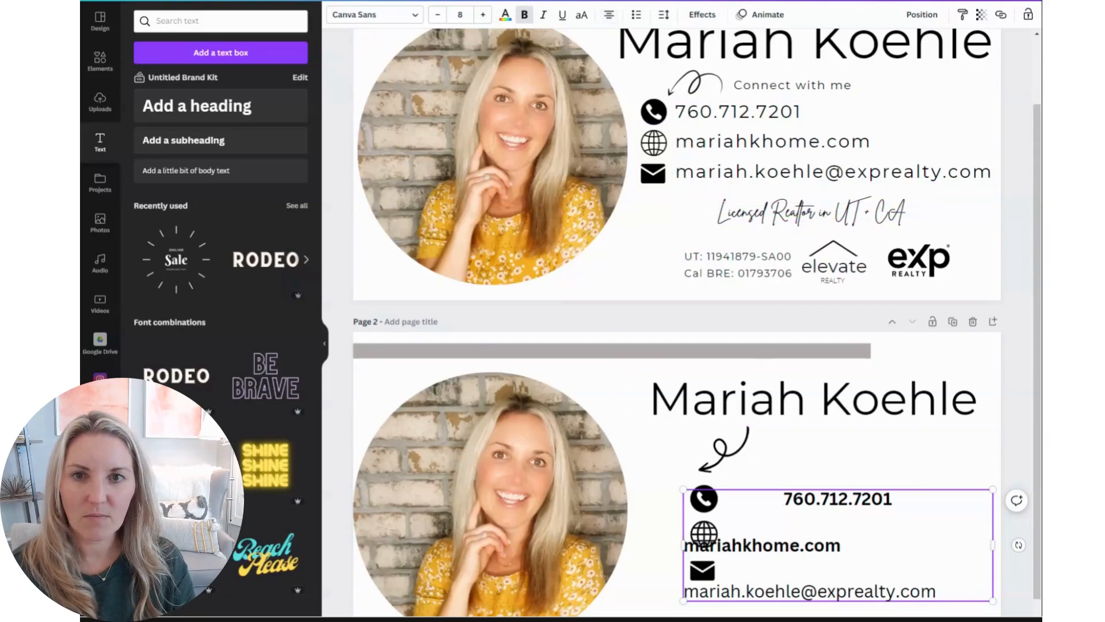
left_click(608, 15)
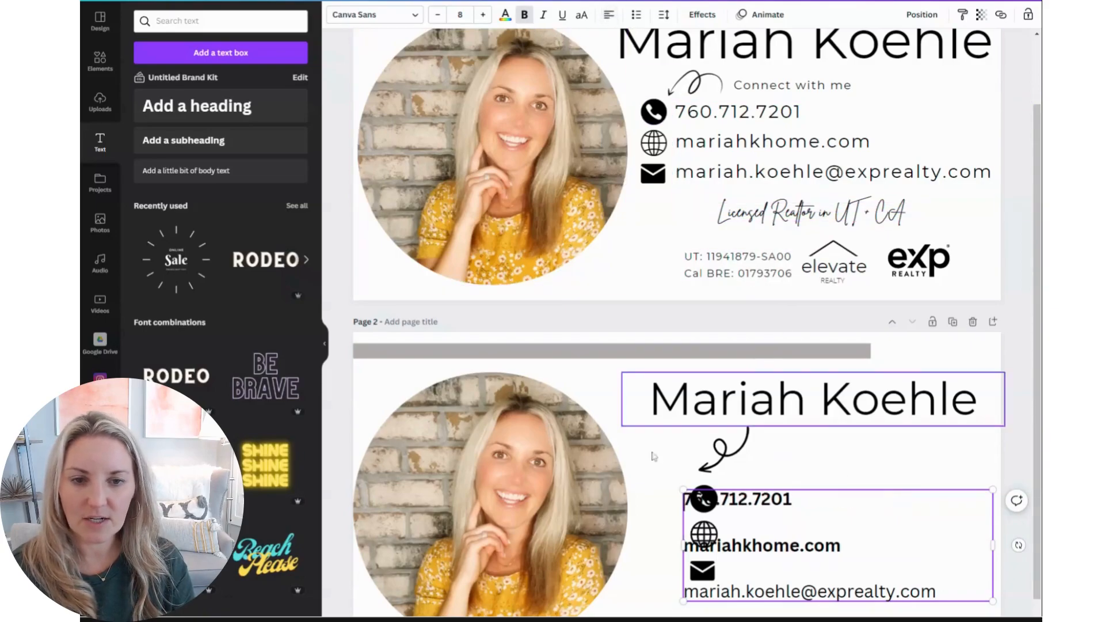
left_click_drag(683, 545, 731, 545)
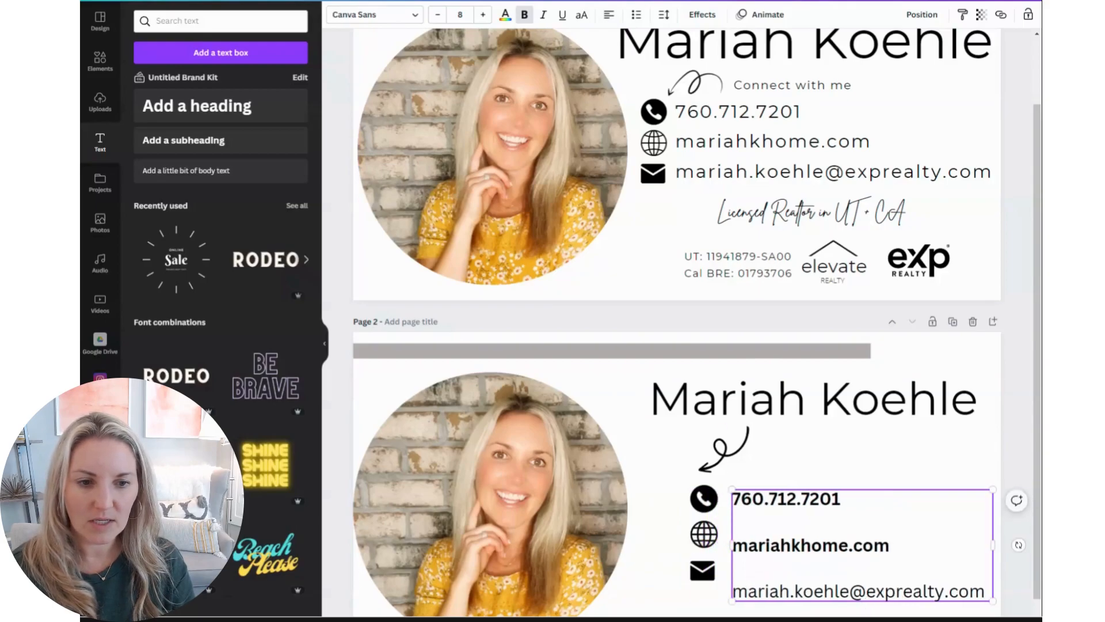
left_click_drag(993, 600, 729, 499)
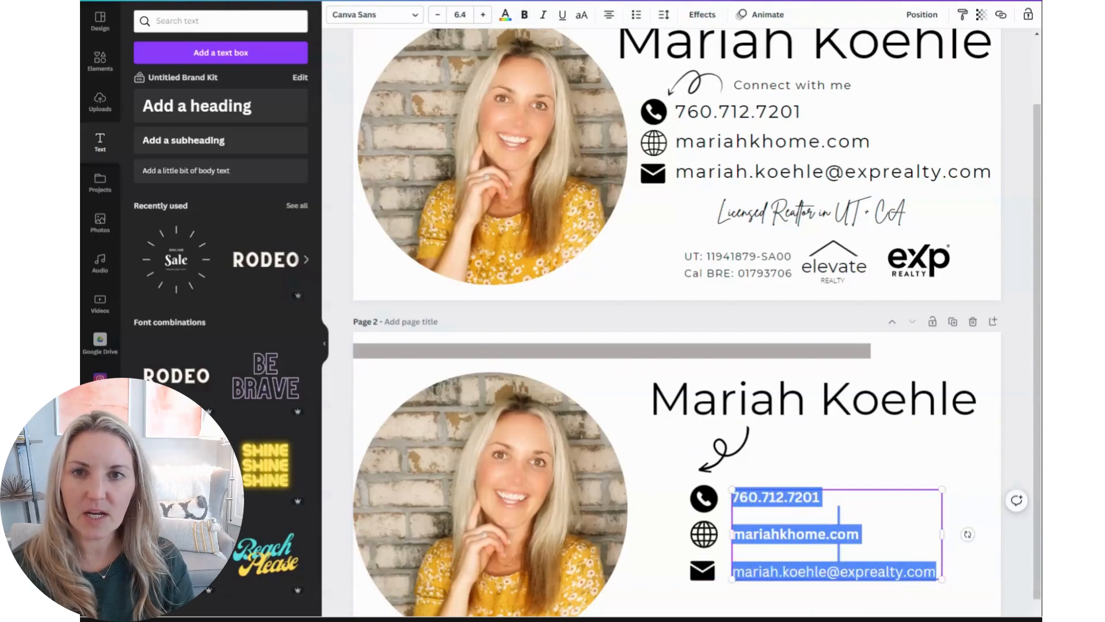
left_click(525, 15)
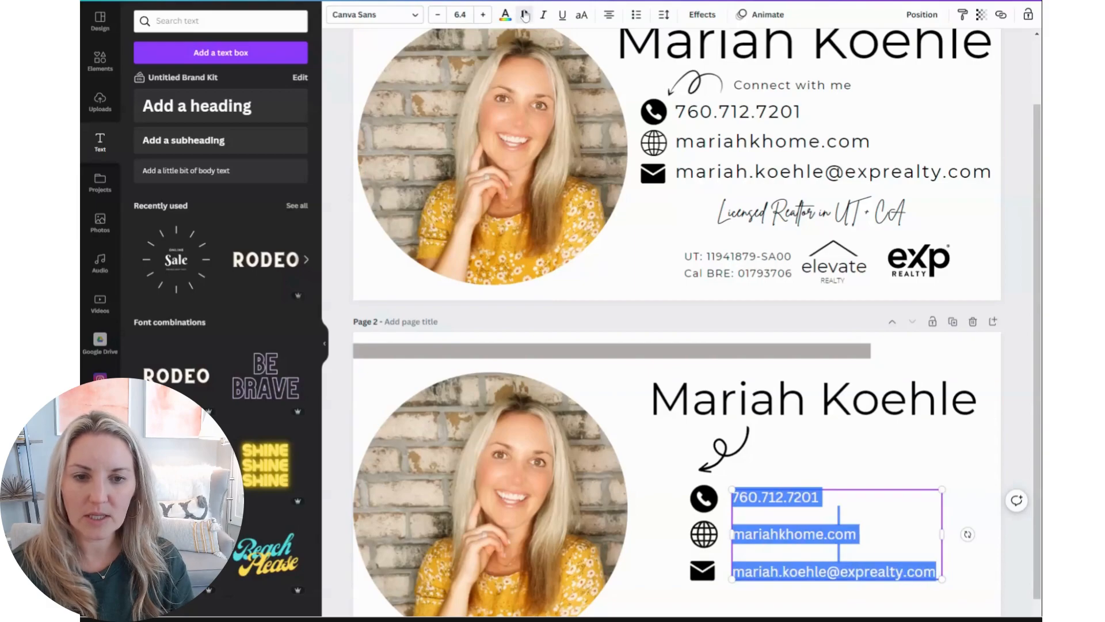
Copy the 'Connect with me' text from page 1 and paste it beside the arrow on page 2
double_click(763, 89)
key("ctrl+c")
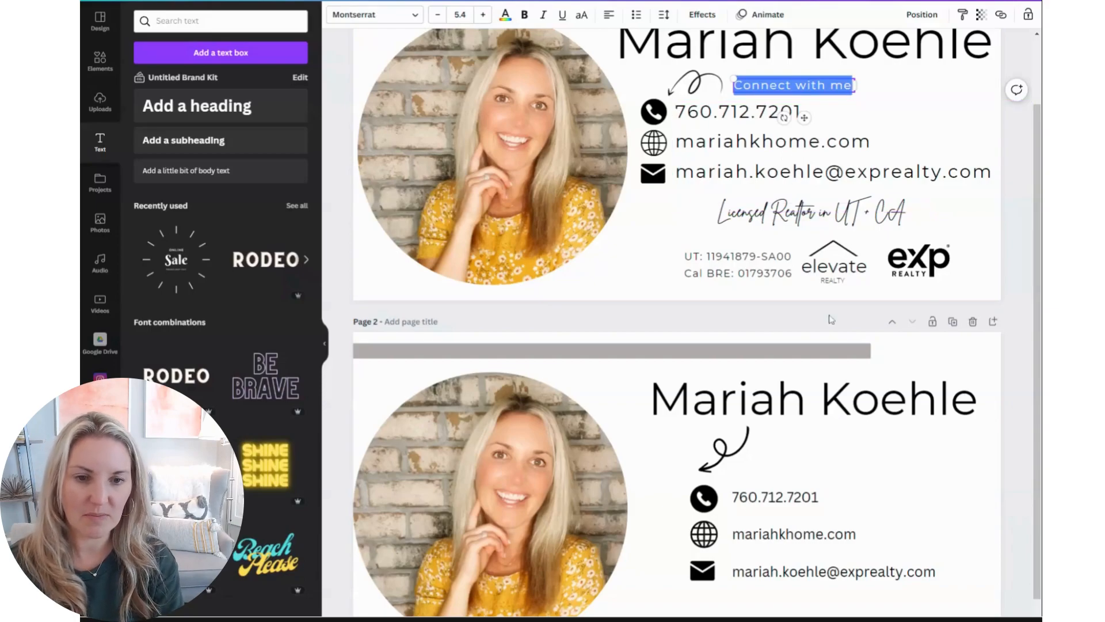
left_click(804, 458)
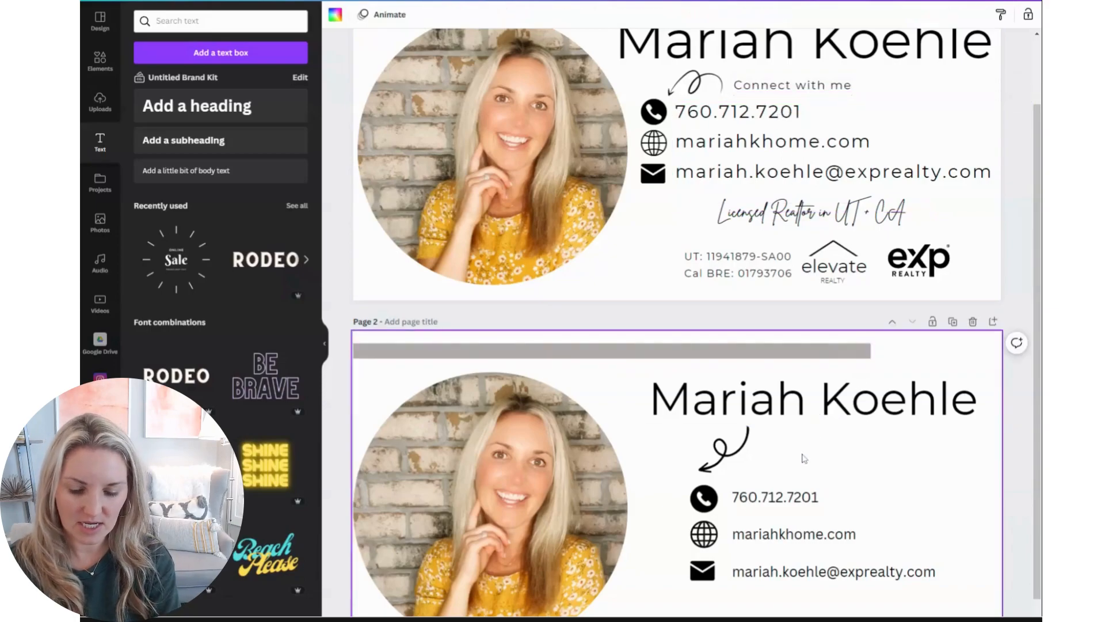
key("ctrl+v")
left_click_drag(669, 482, 817, 436)
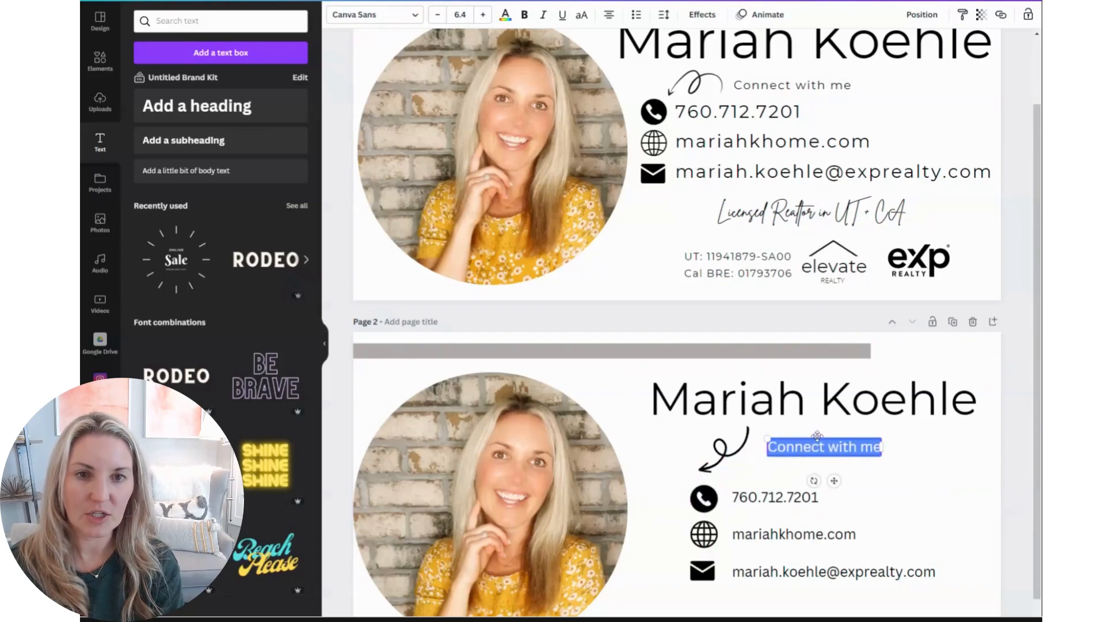
Copy the licence number text block from page 1 and paste it below the e-mail line on page 2
scroll(872, 480, "down", 1)
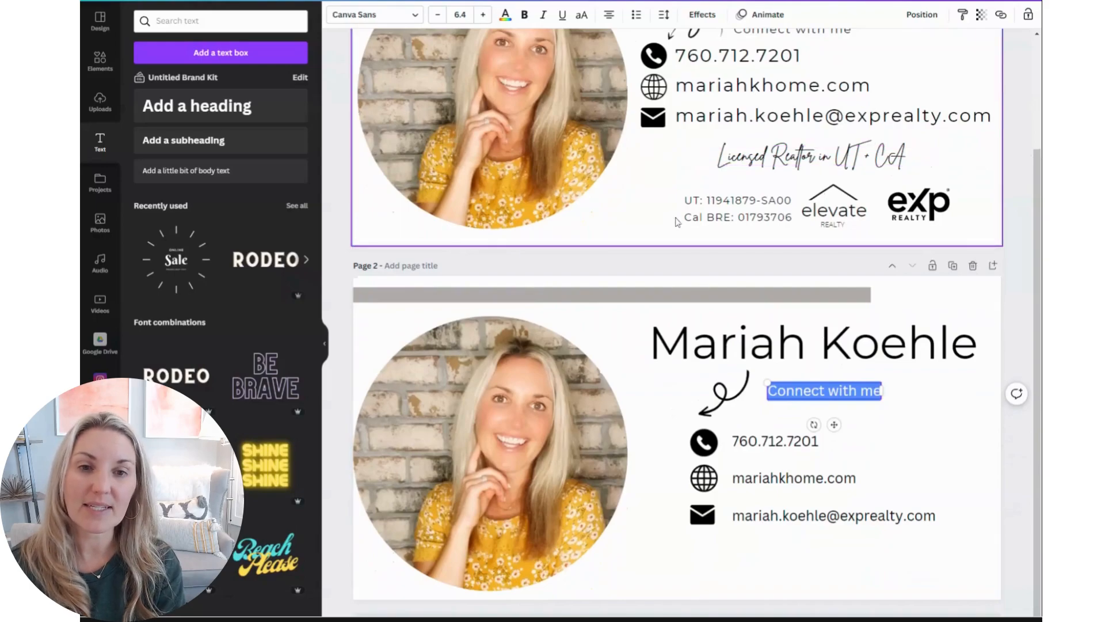
left_click(710, 208)
double_click(709, 209)
left_click(706, 201)
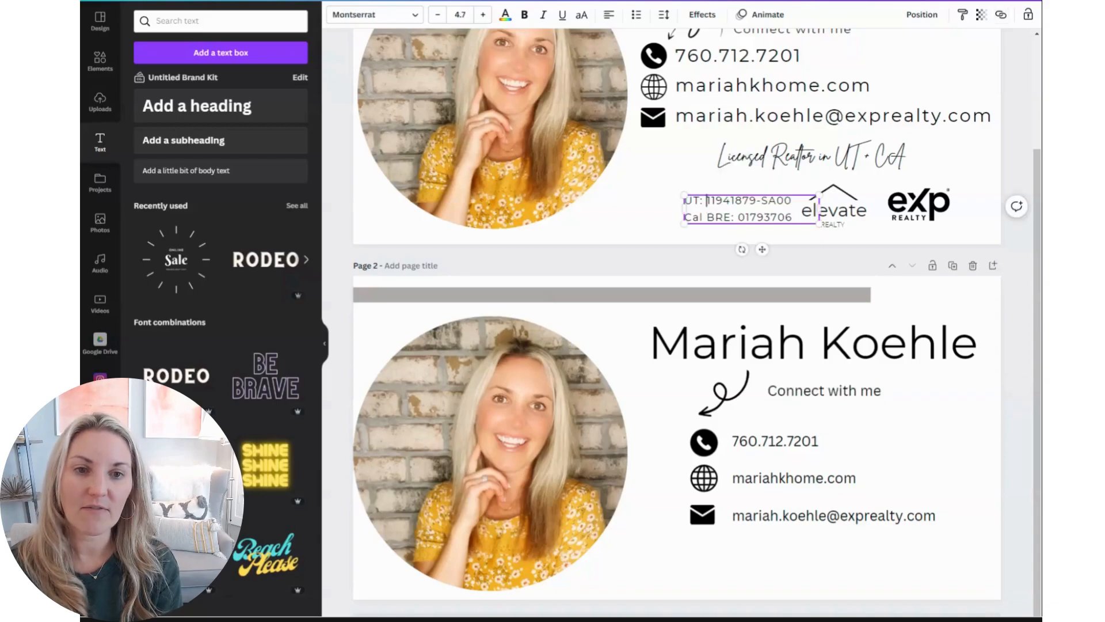
left_click_drag(796, 218, 679, 201)
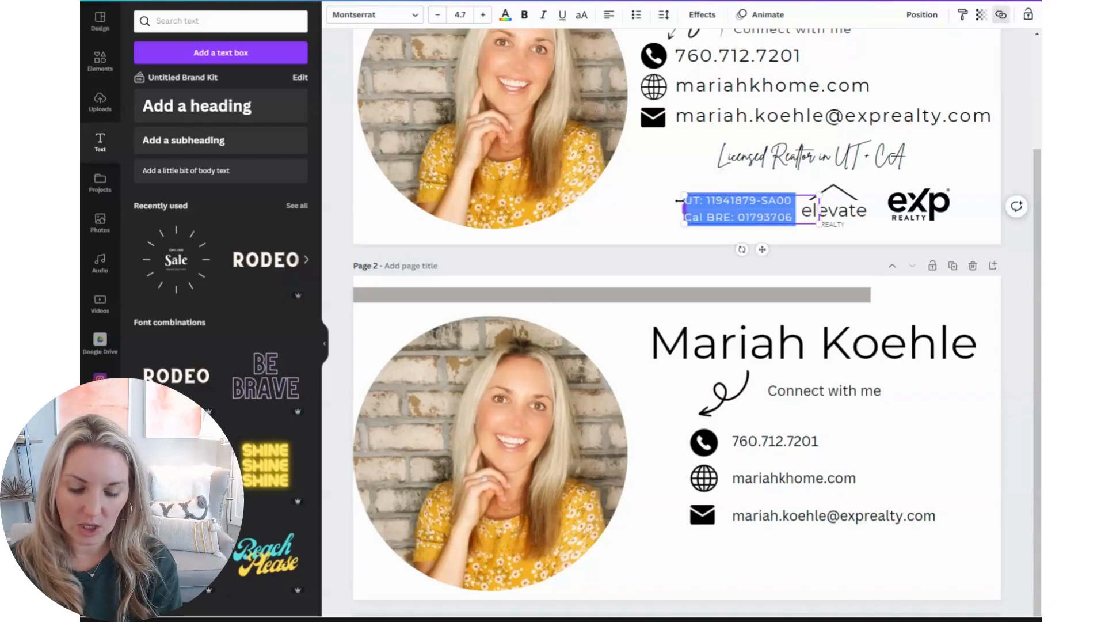
key("ctrl+c")
left_click(760, 565)
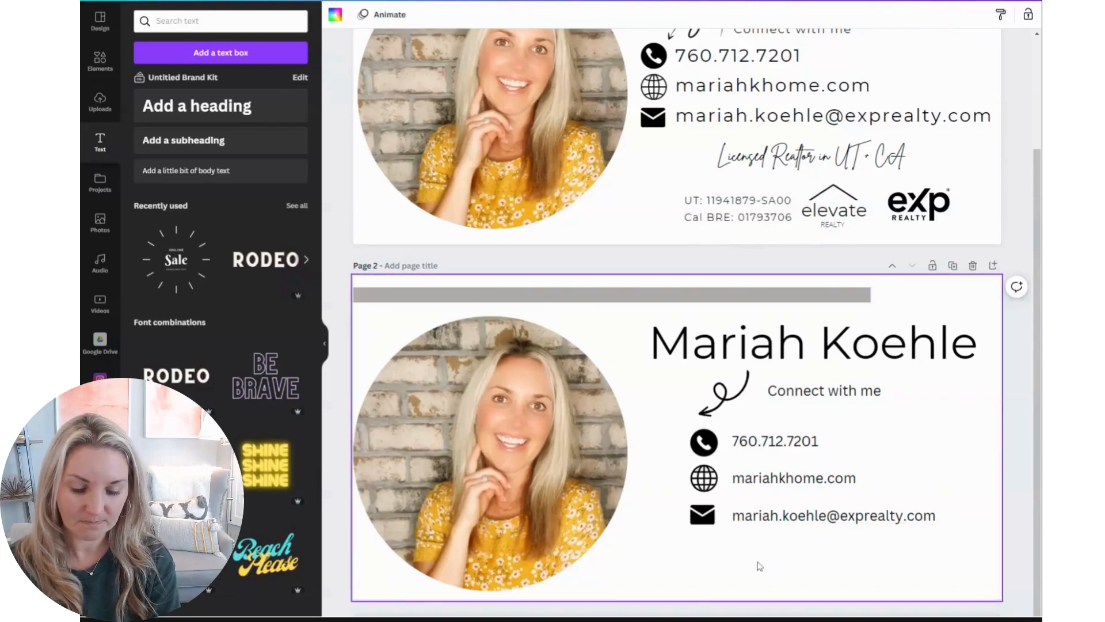
key("ctrl+v")
left_click_drag(648, 416, 724, 542)
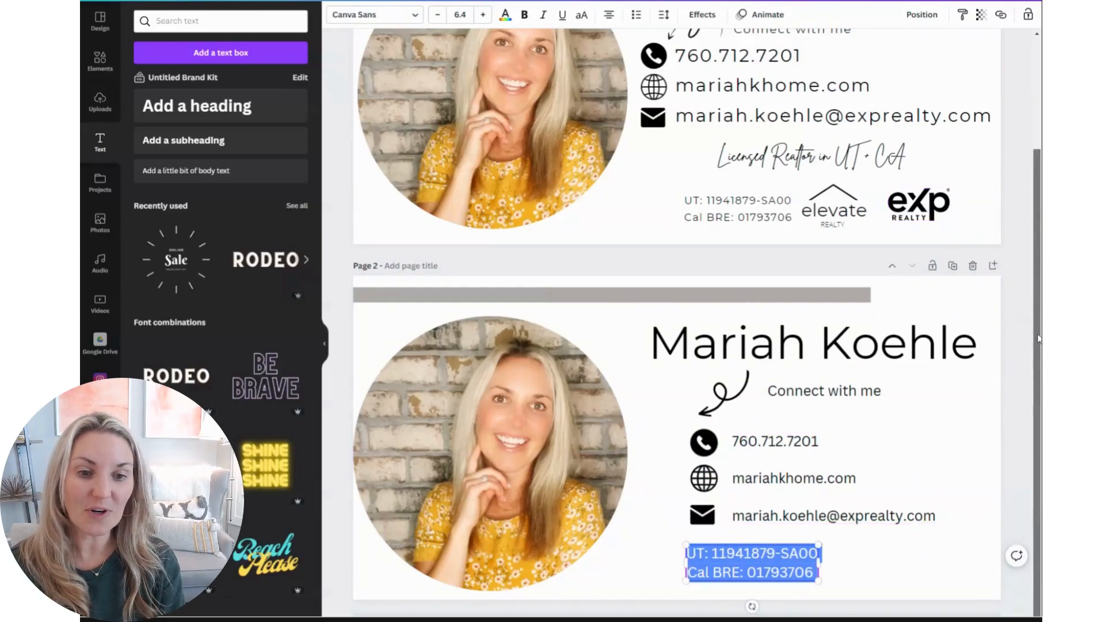
left_click(895, 573)
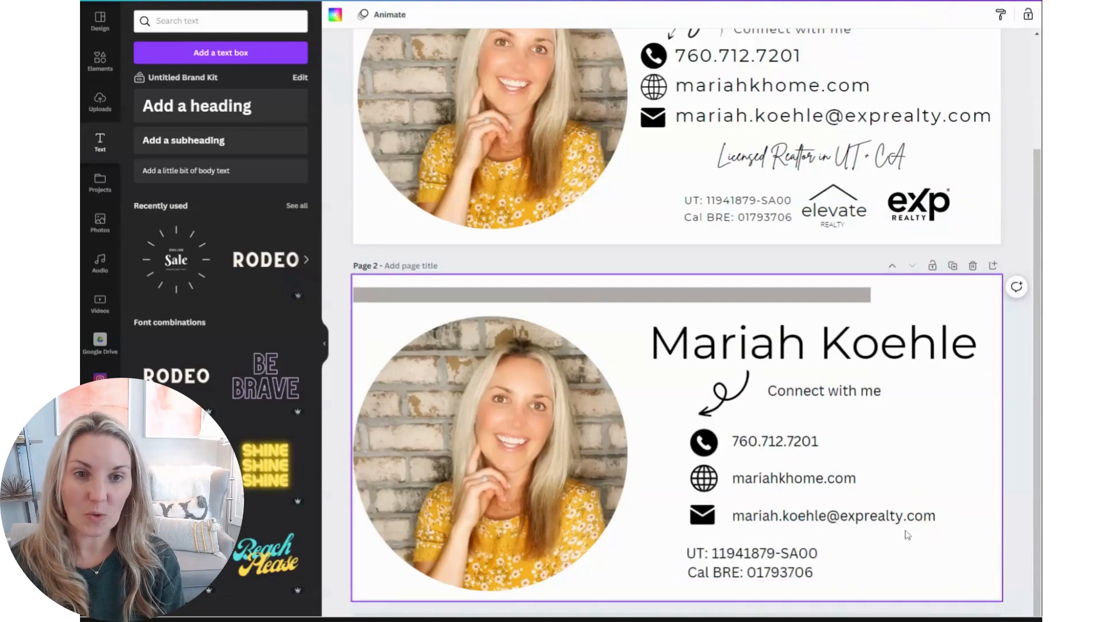
scroll(1029, 345, "up", 3)
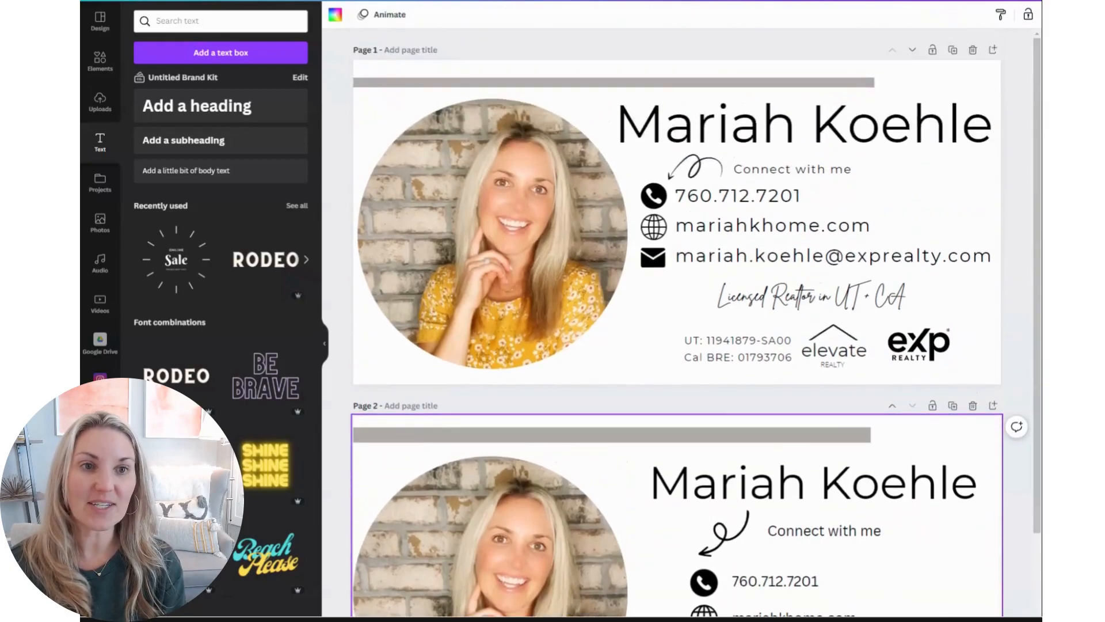
Set up a PNG download limited to Page 1 only and close the download panel without downloading
left_click(1011, 1)
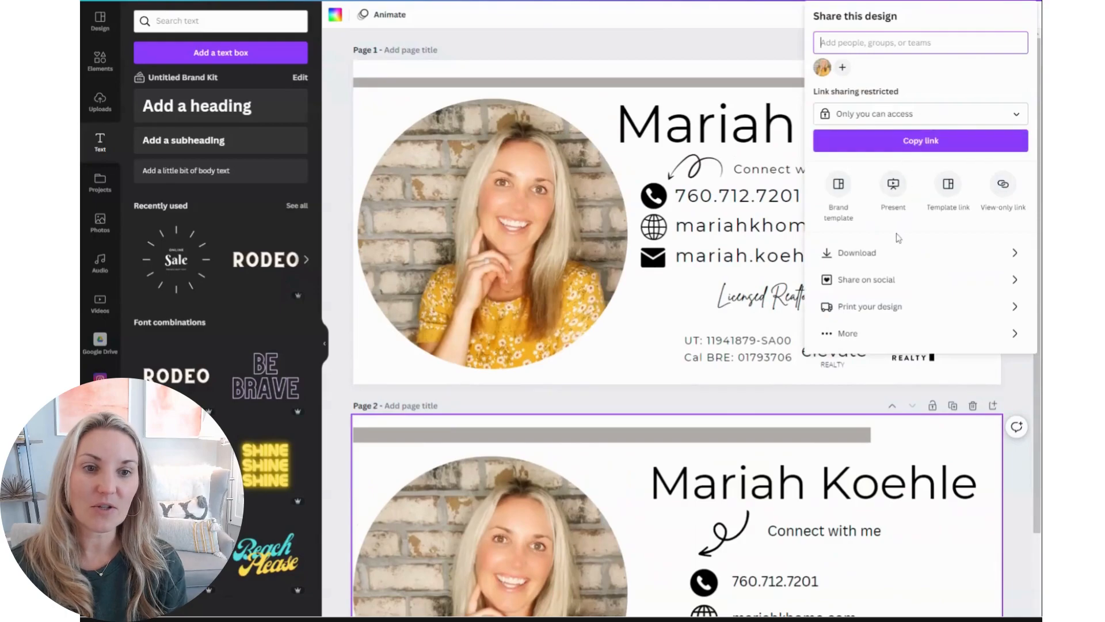
left_click(887, 260)
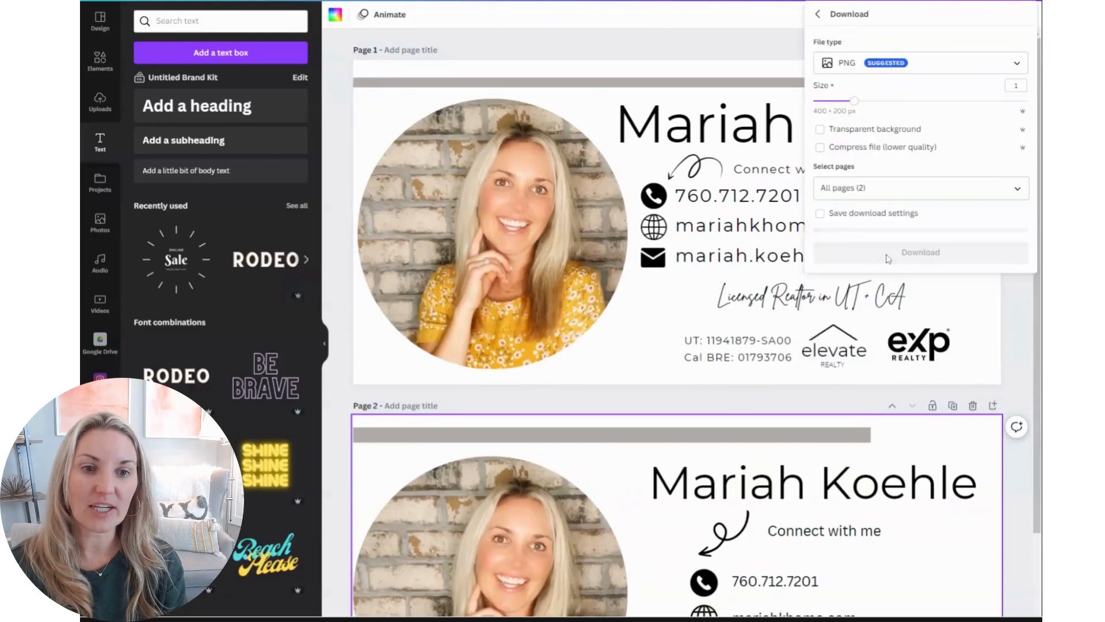
left_click(1023, 195)
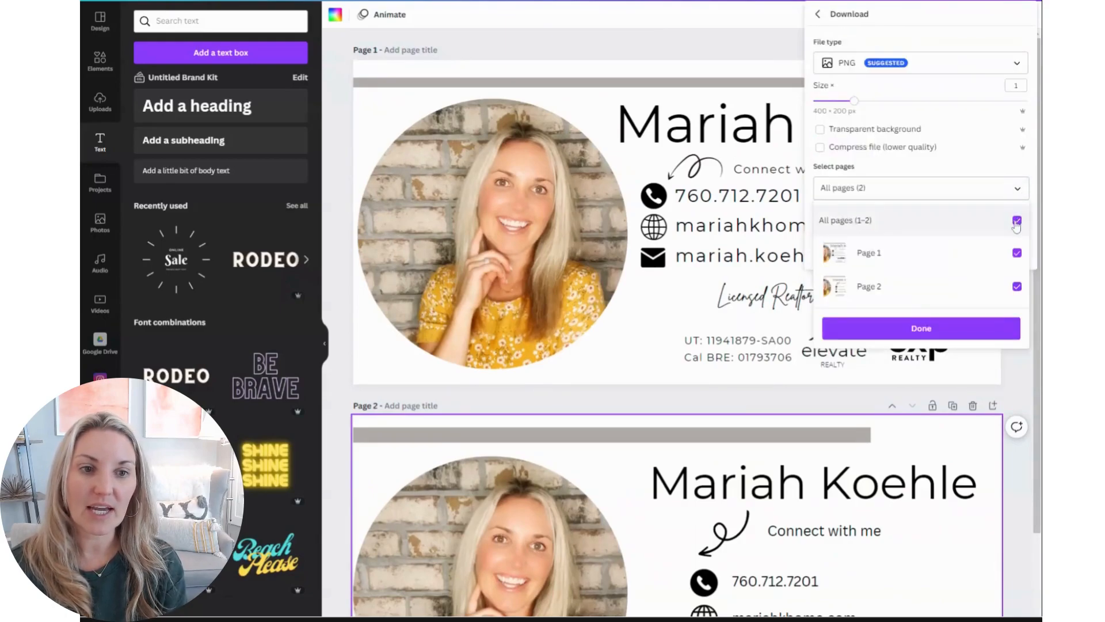
left_click(1017, 223)
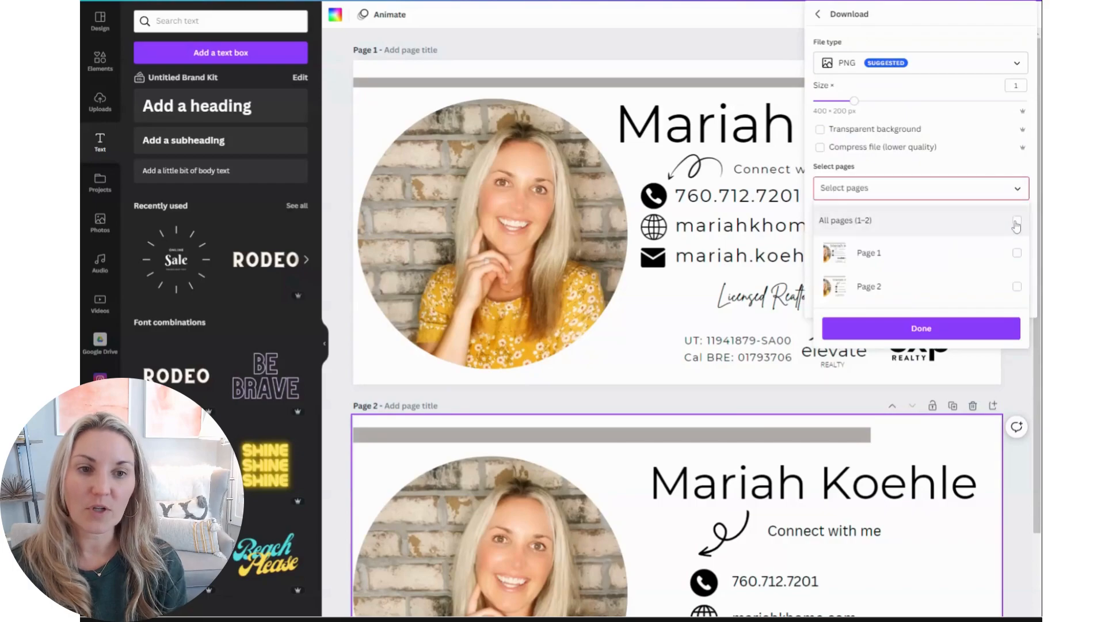
left_click(1017, 223)
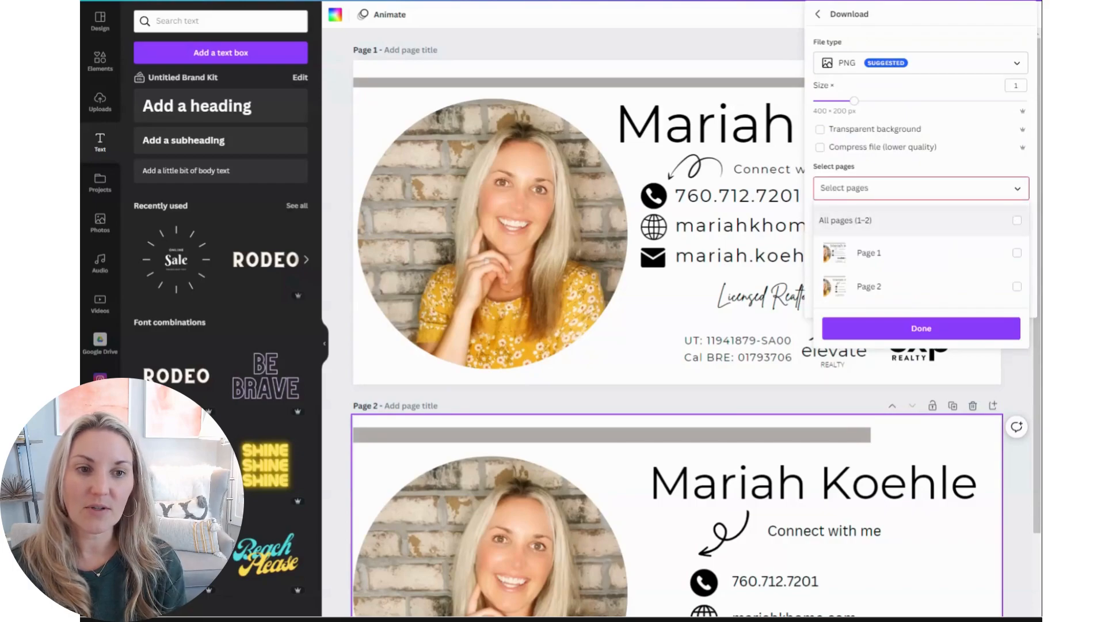
left_click(1016, 222)
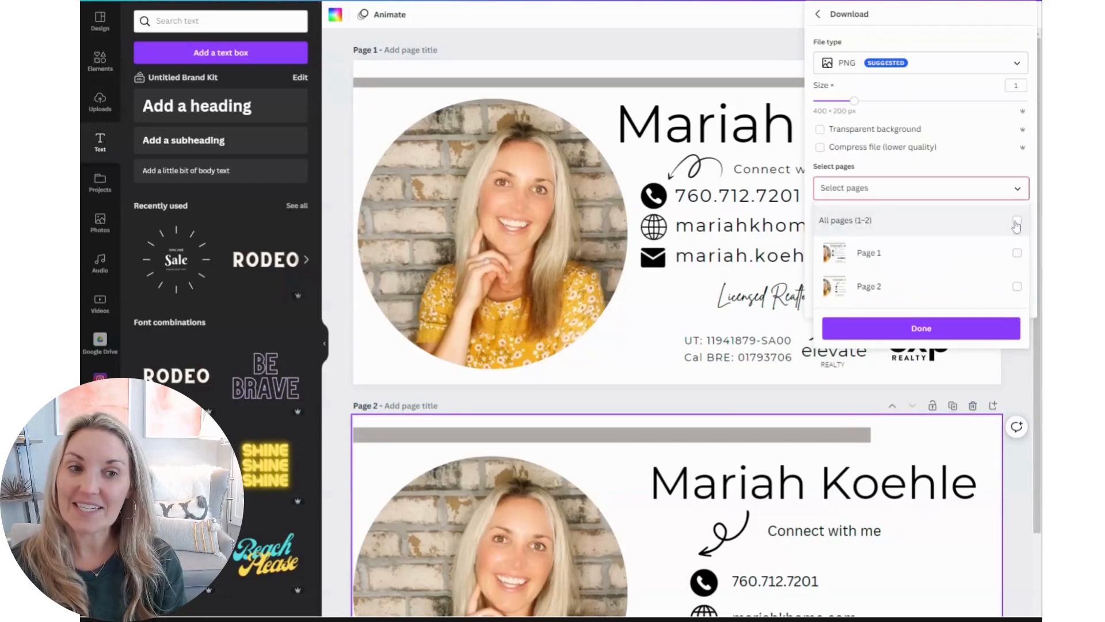
left_click(1016, 252)
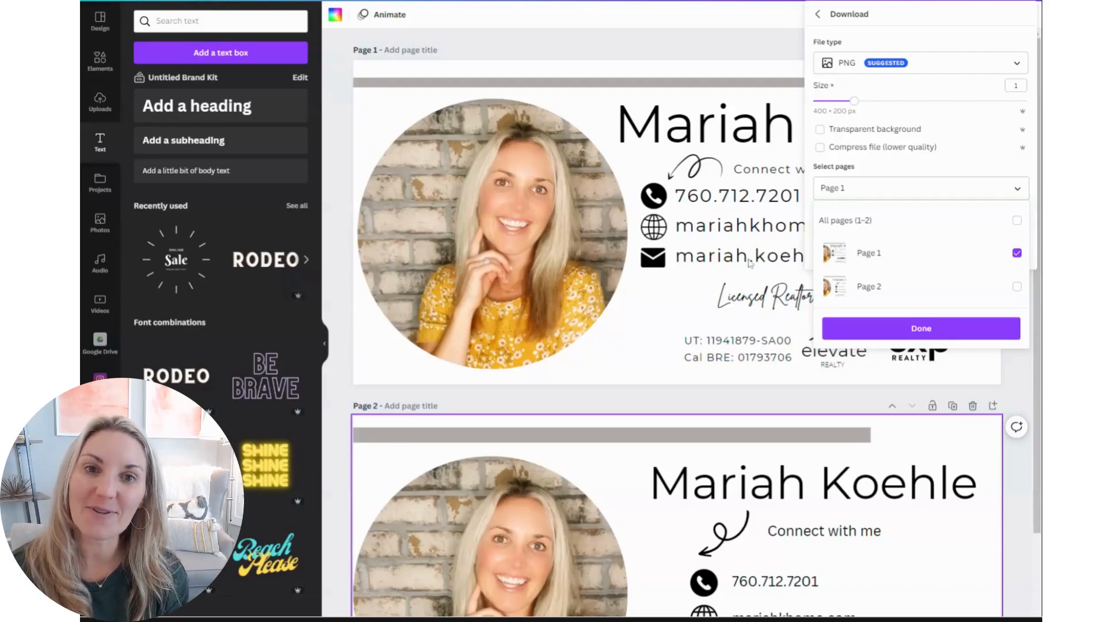
left_click(686, 51)
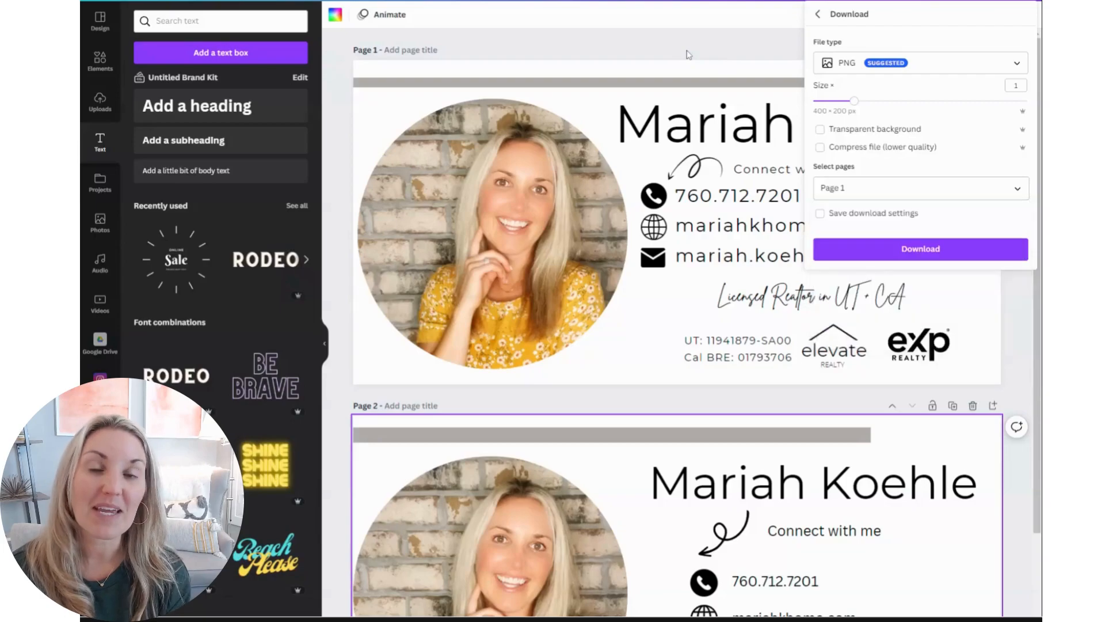
left_click(686, 55)
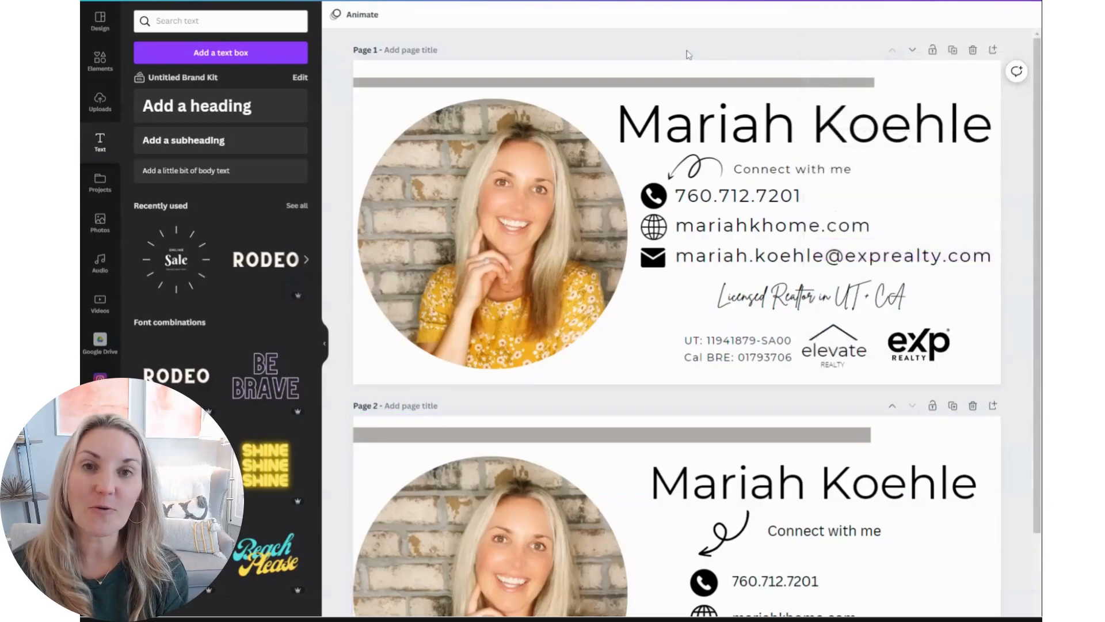